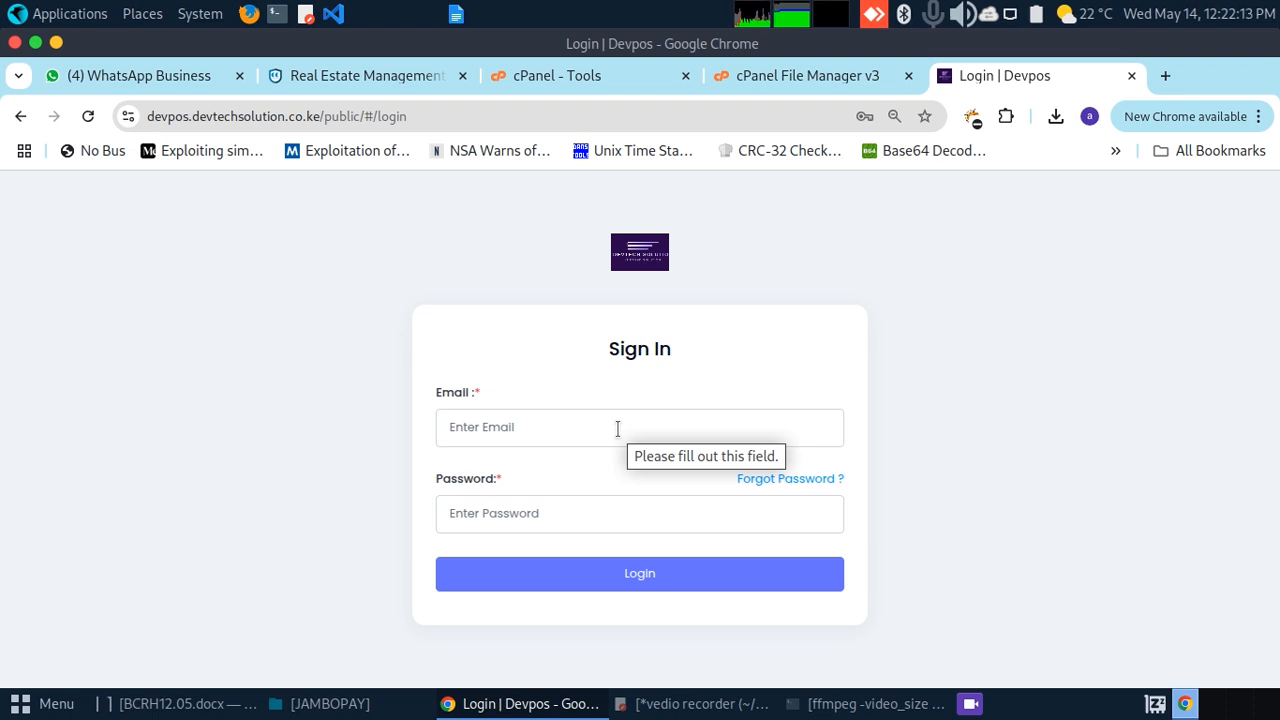
Step: Sign in to Devpos with the account's e-mail address and password
click(546, 420)
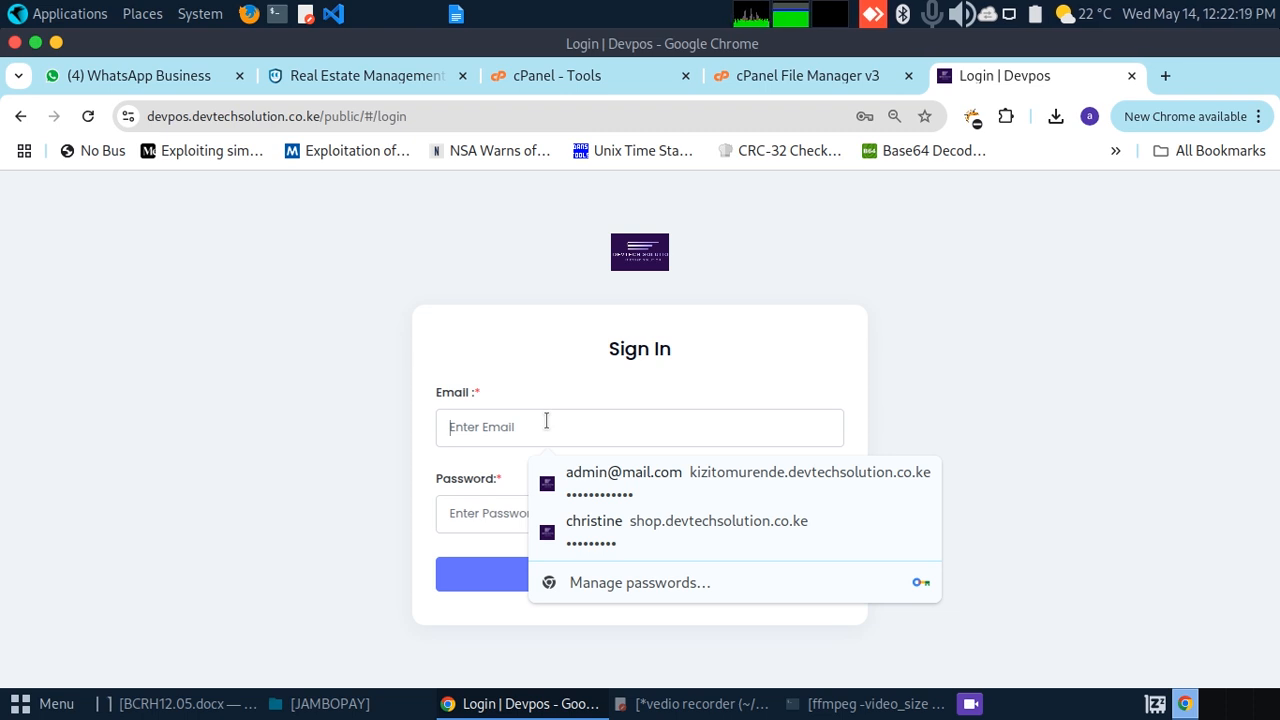
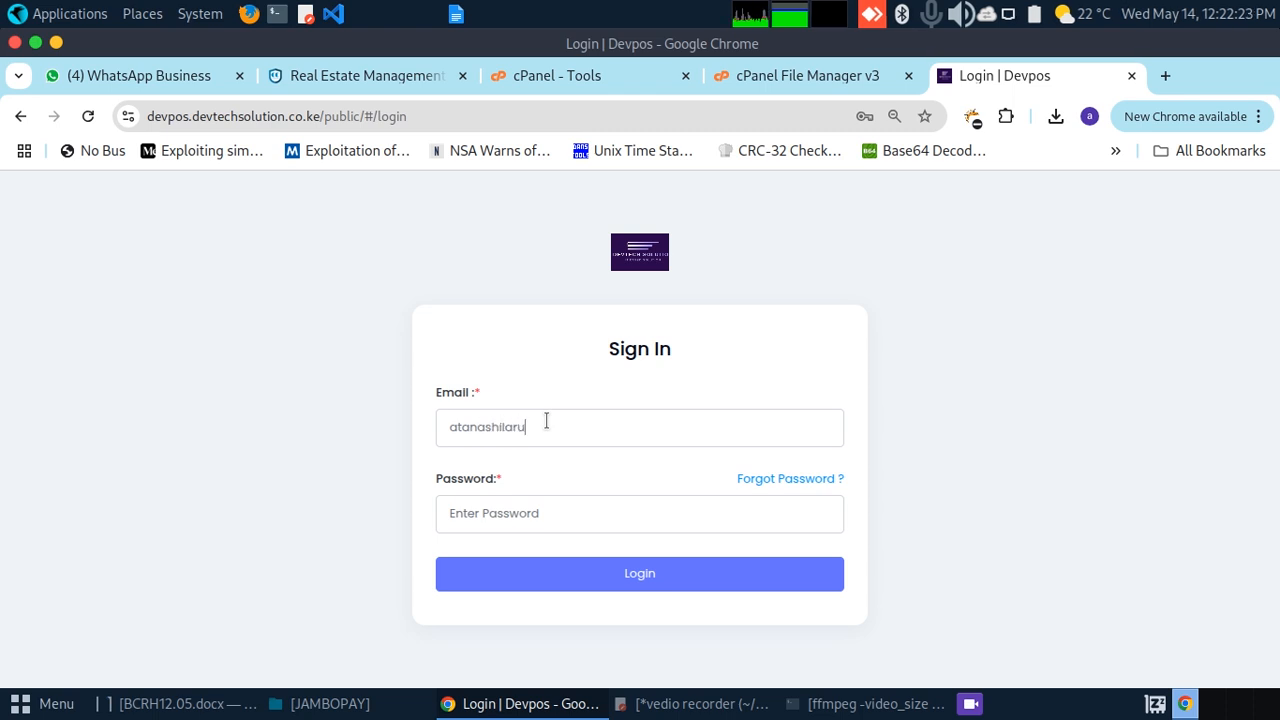
click(540, 512)
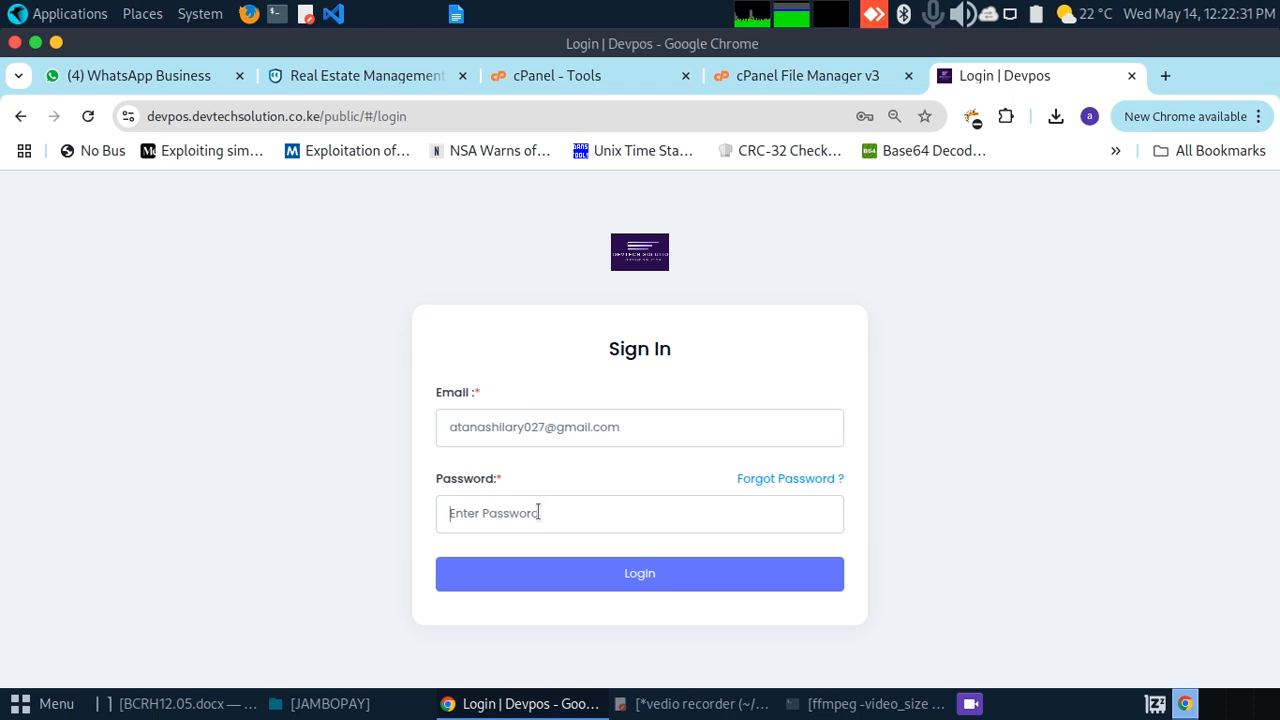
text(••••)
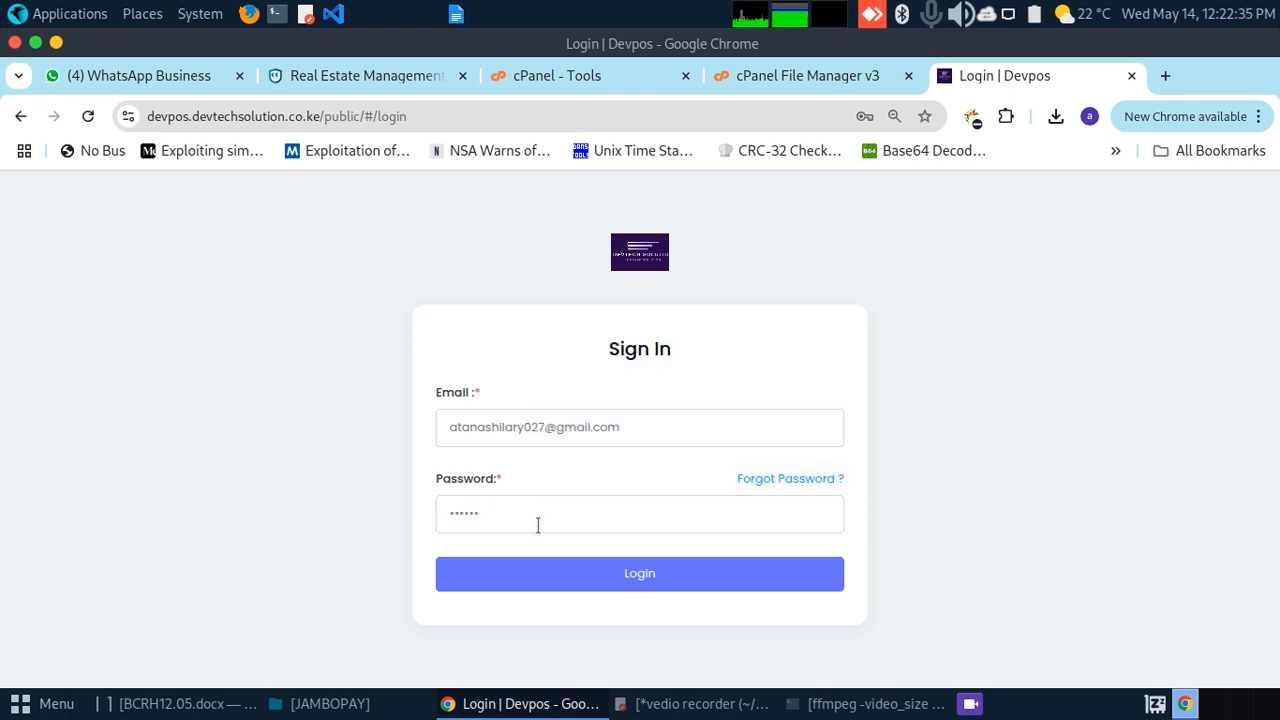
click(550, 577)
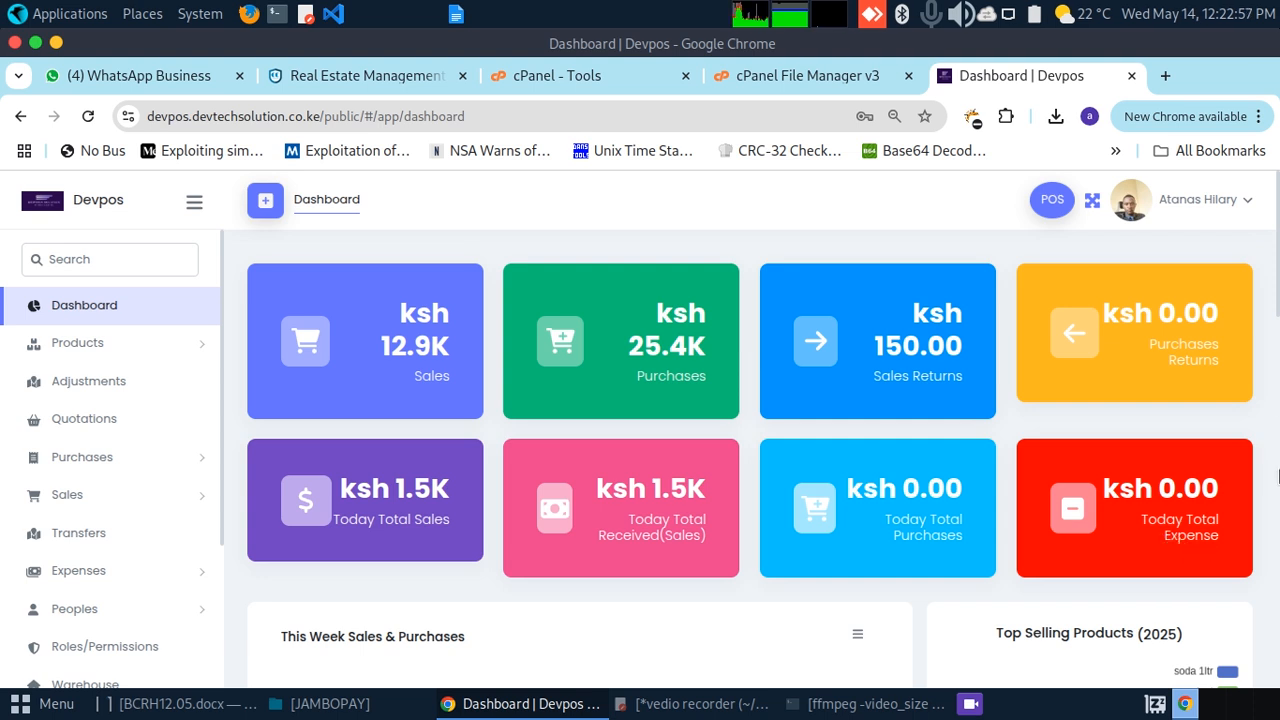
Step: Browse the dashboard's charts, top sellers, recent sales and stock alert, toggling a customer slice off and on
drag(1278, 318, 1274, 427)
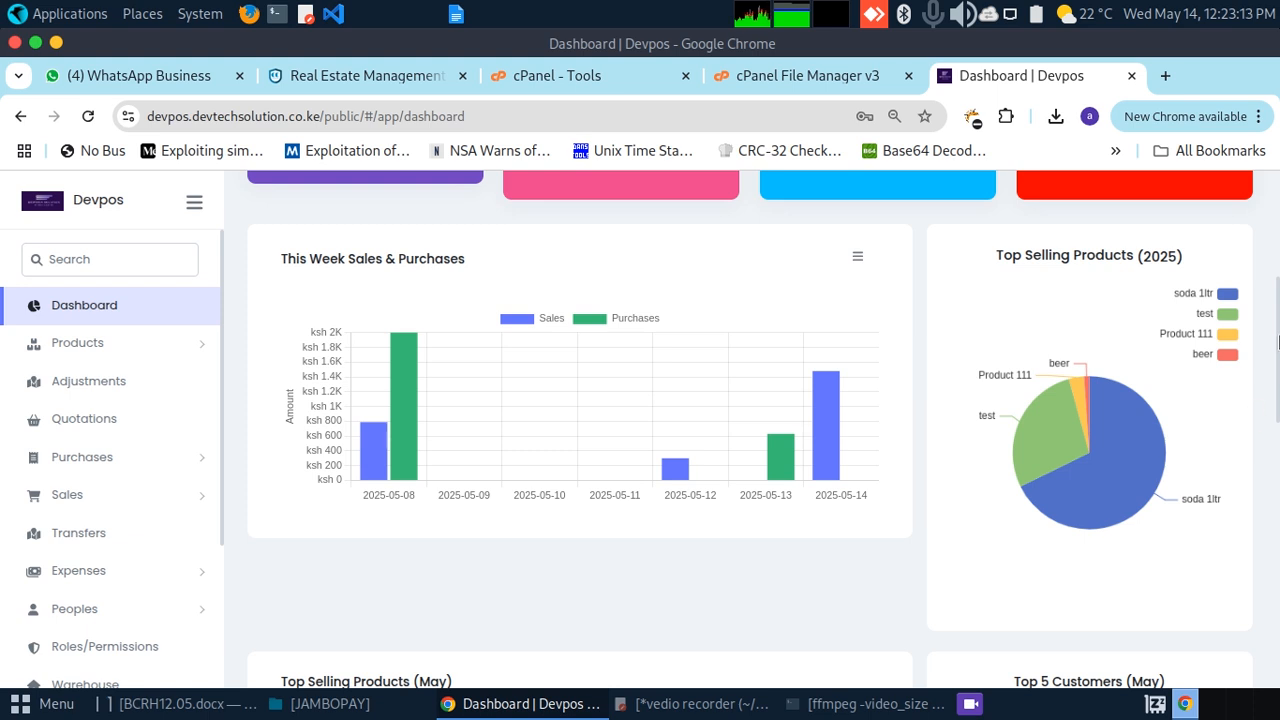
drag(1277, 343, 1263, 458)
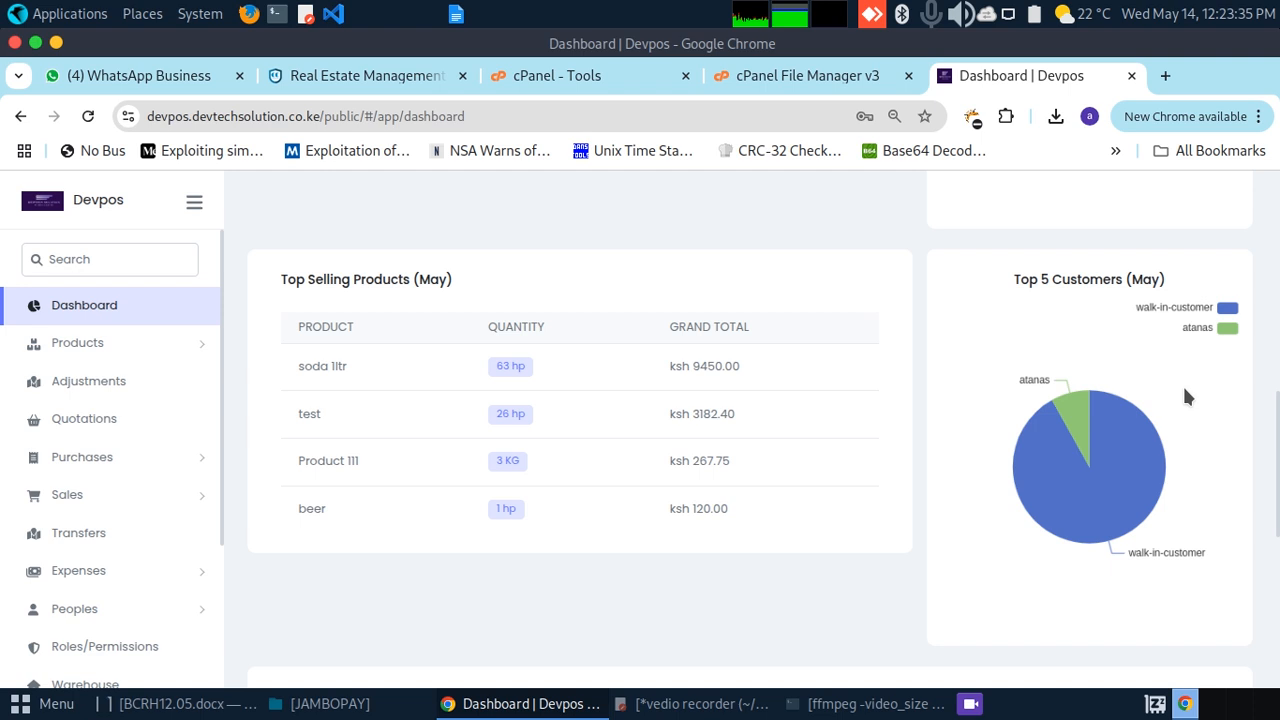
click(1190, 327)
click(1190, 327)
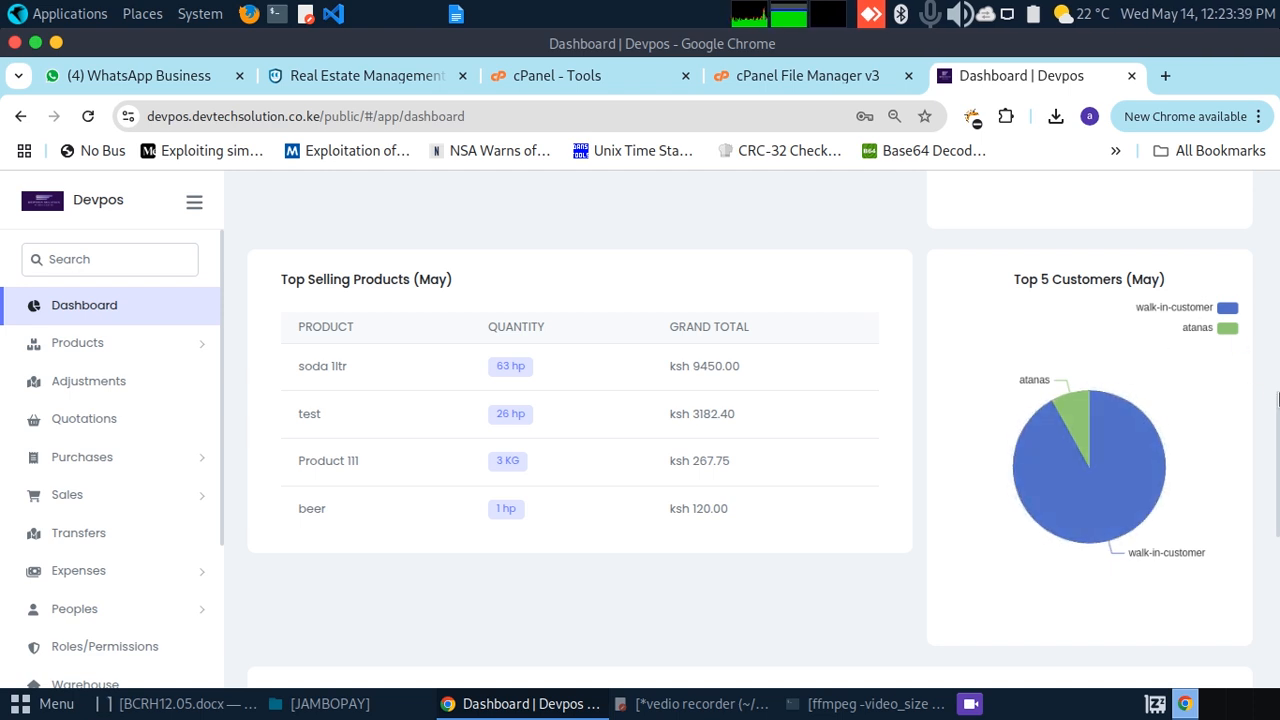
drag(1277, 407, 1277, 590)
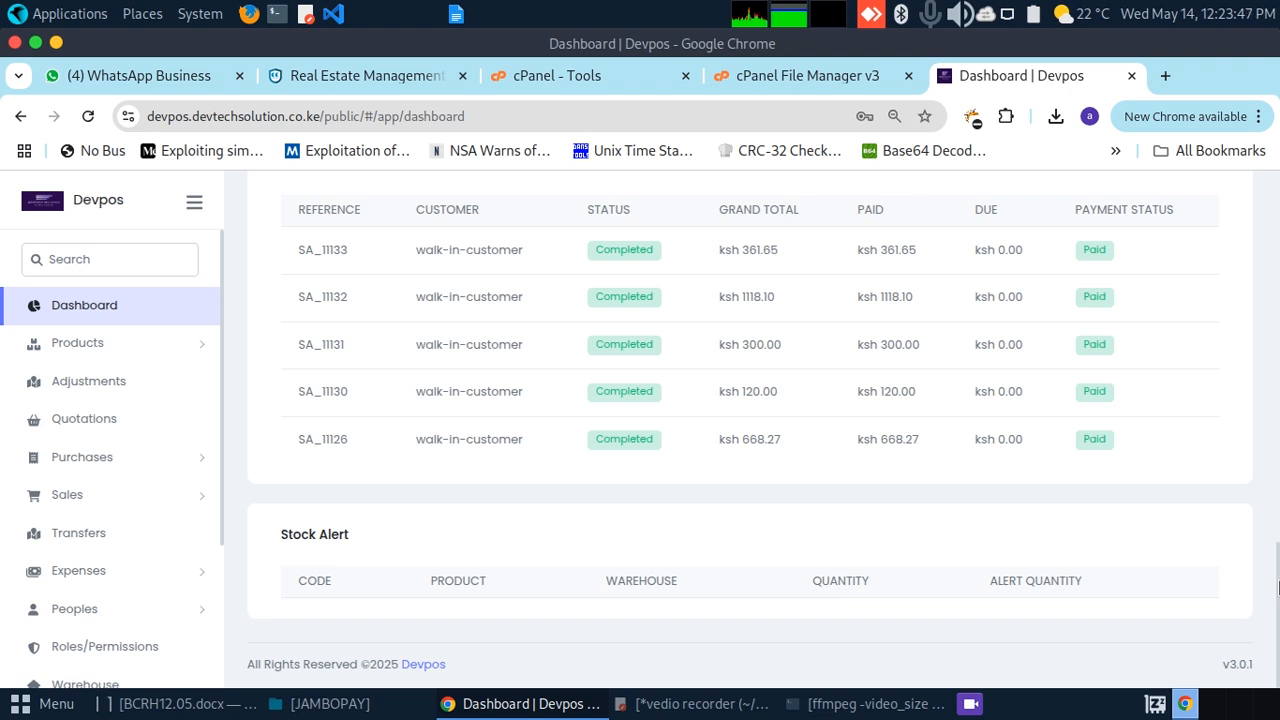
drag(1277, 580, 1176, 320)
scroll(1176, 320, up, 4)
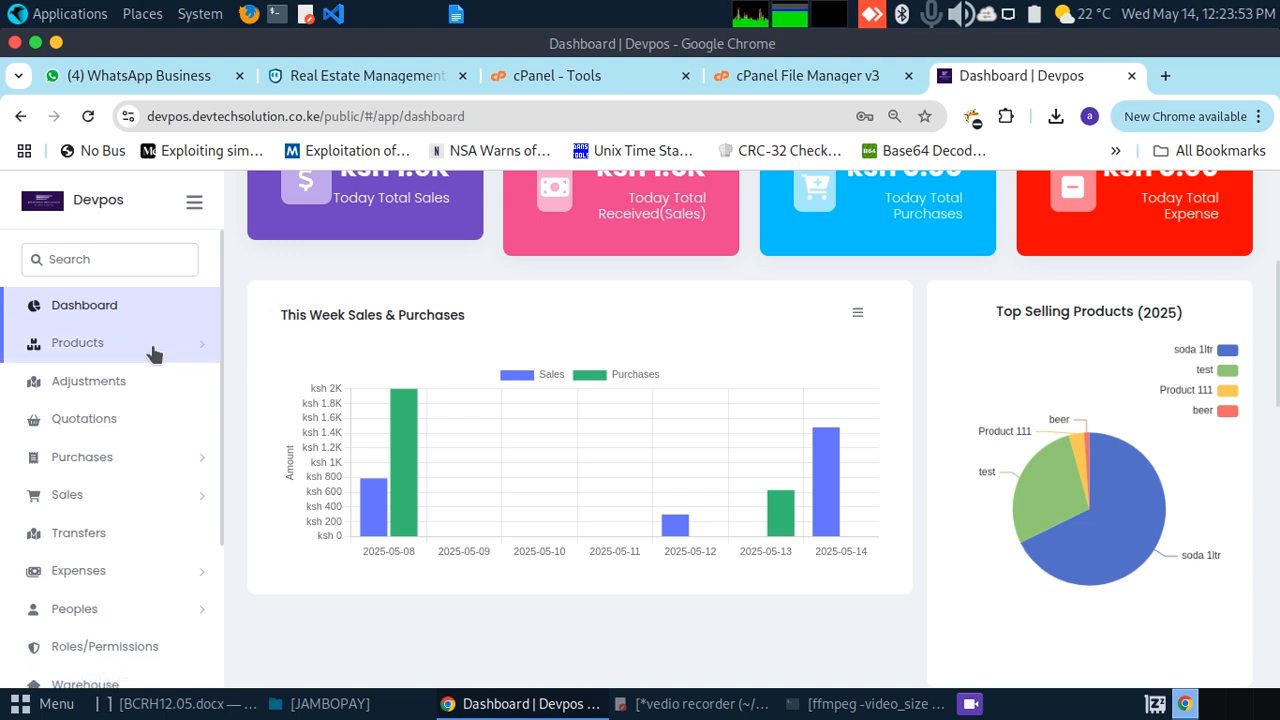
click(202, 352)
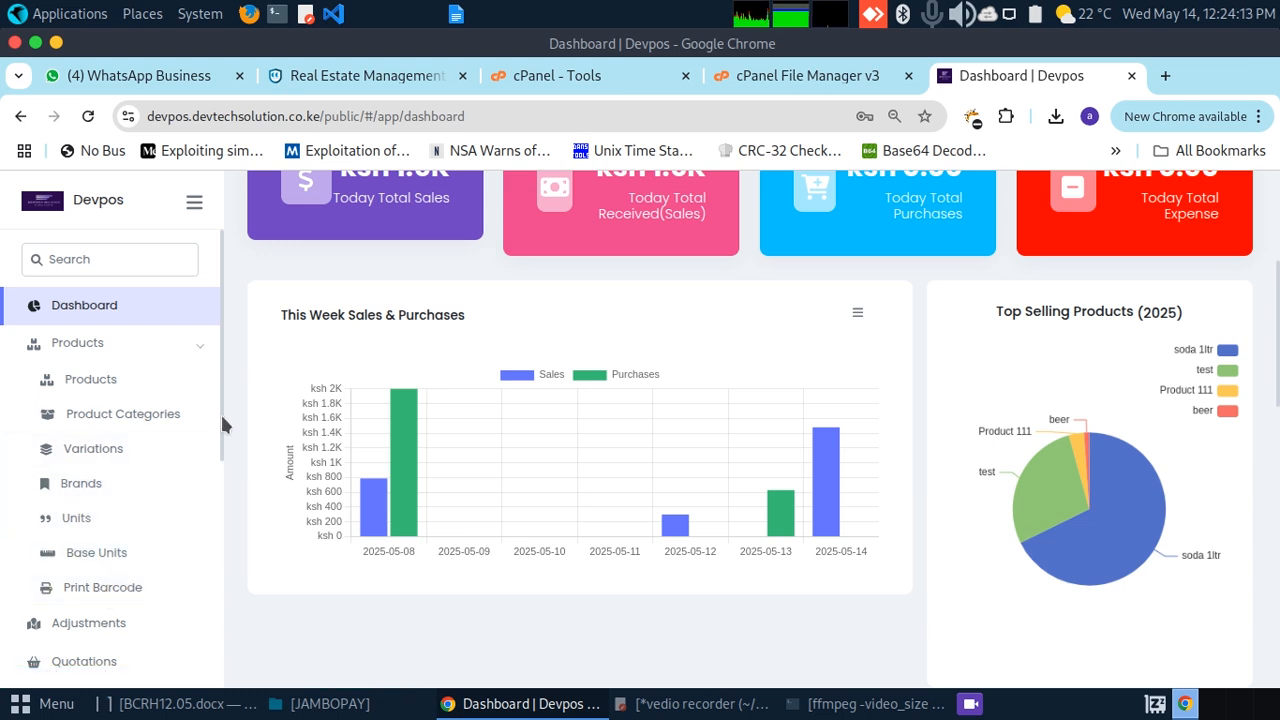
Step: Collapse the Products section and open the empty Quotations list
drag(220, 412, 219, 431)
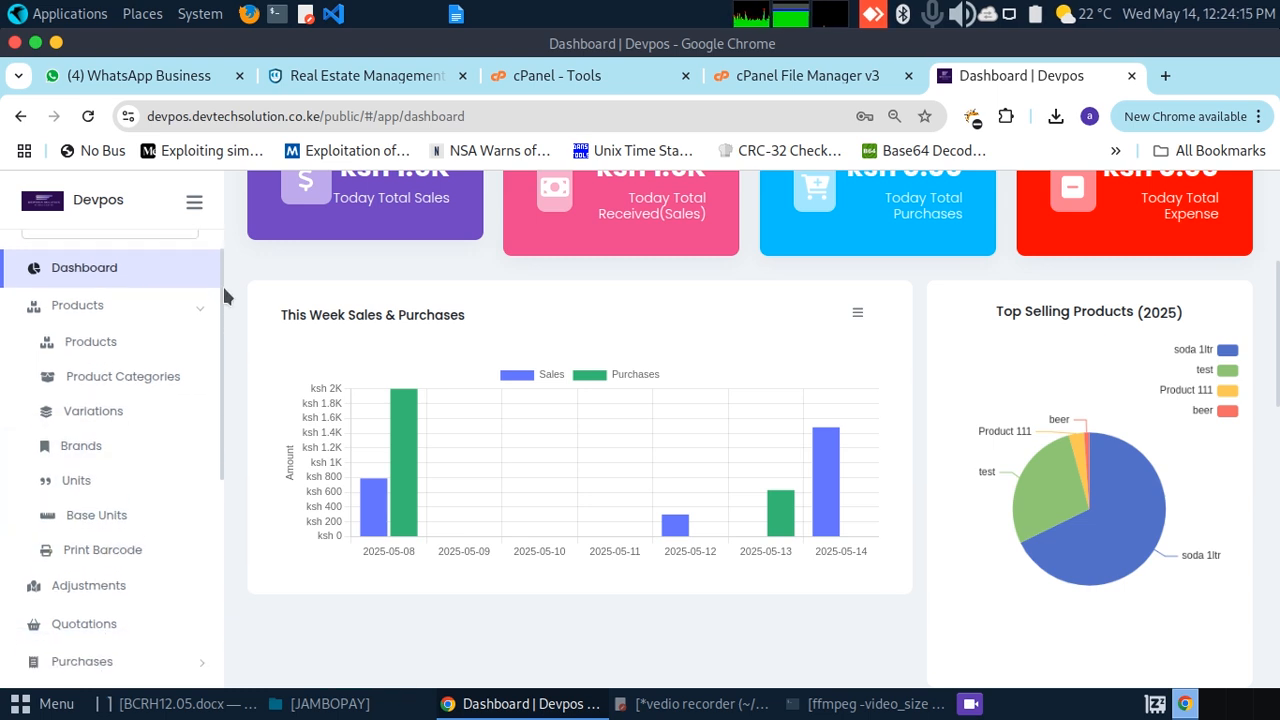
click(201, 323)
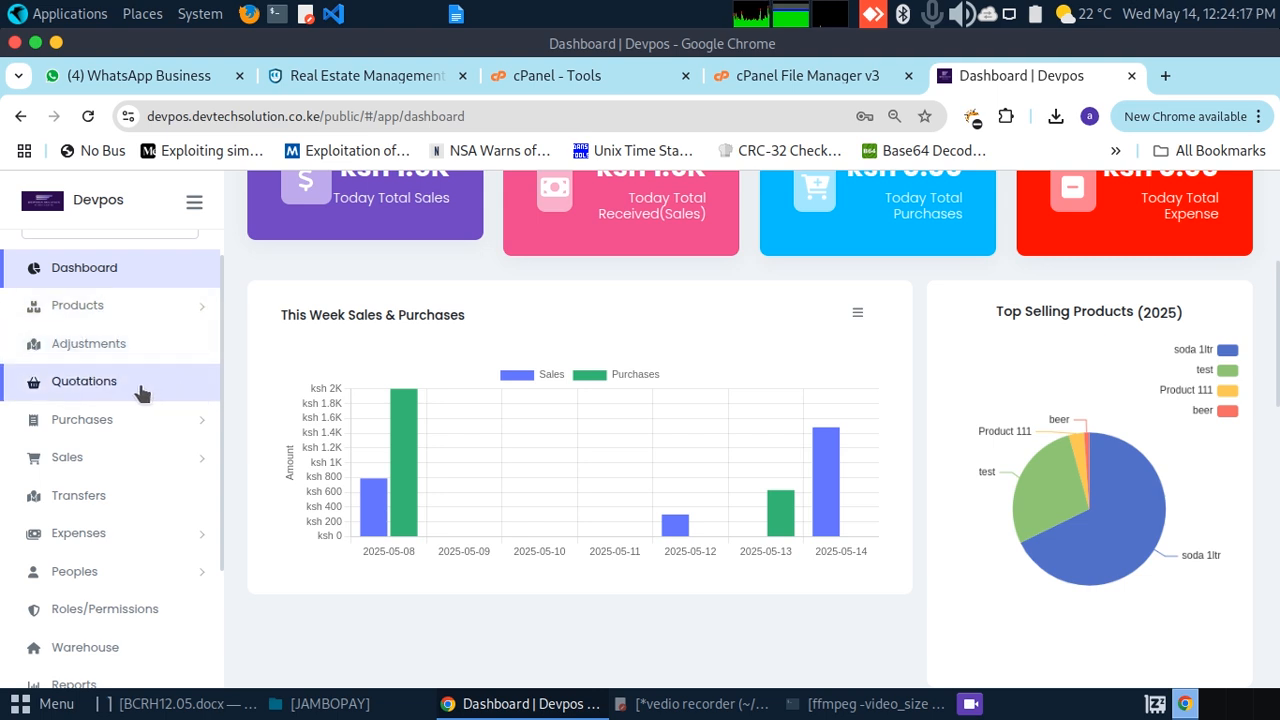
click(97, 387)
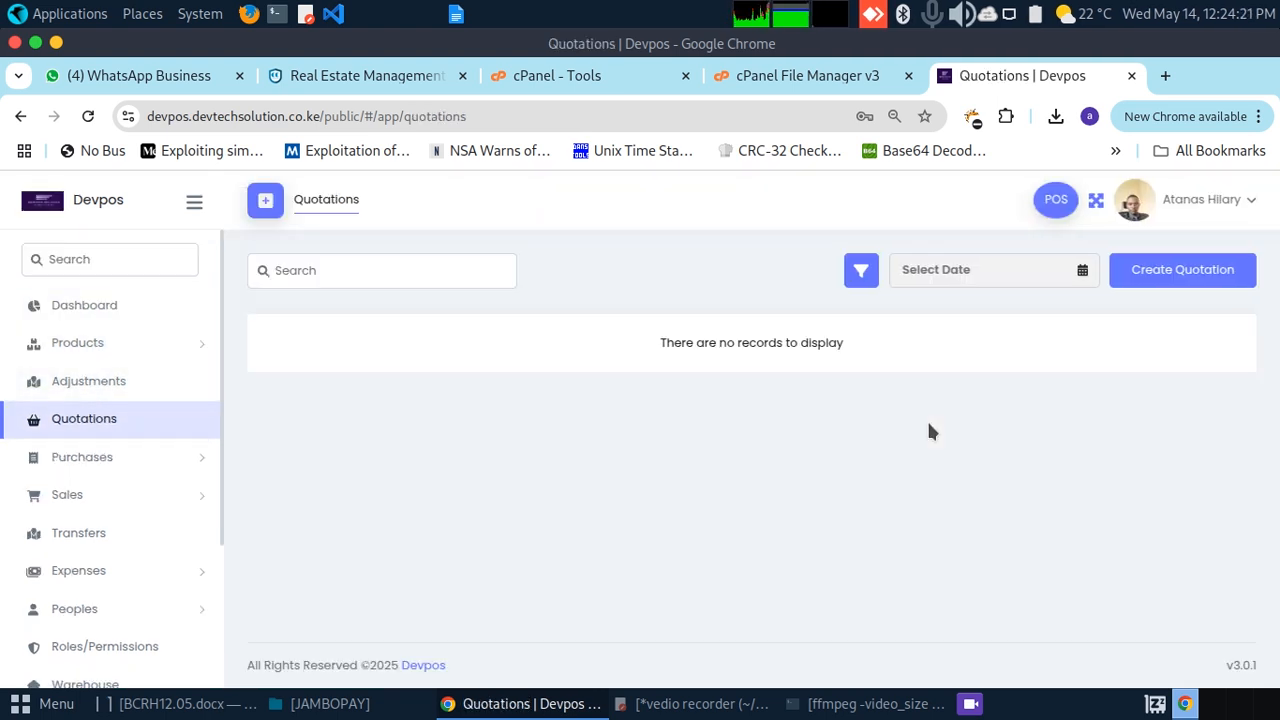
Step: Open a blank Create Quotation form and briefly expand the Purchases section
click(1152, 272)
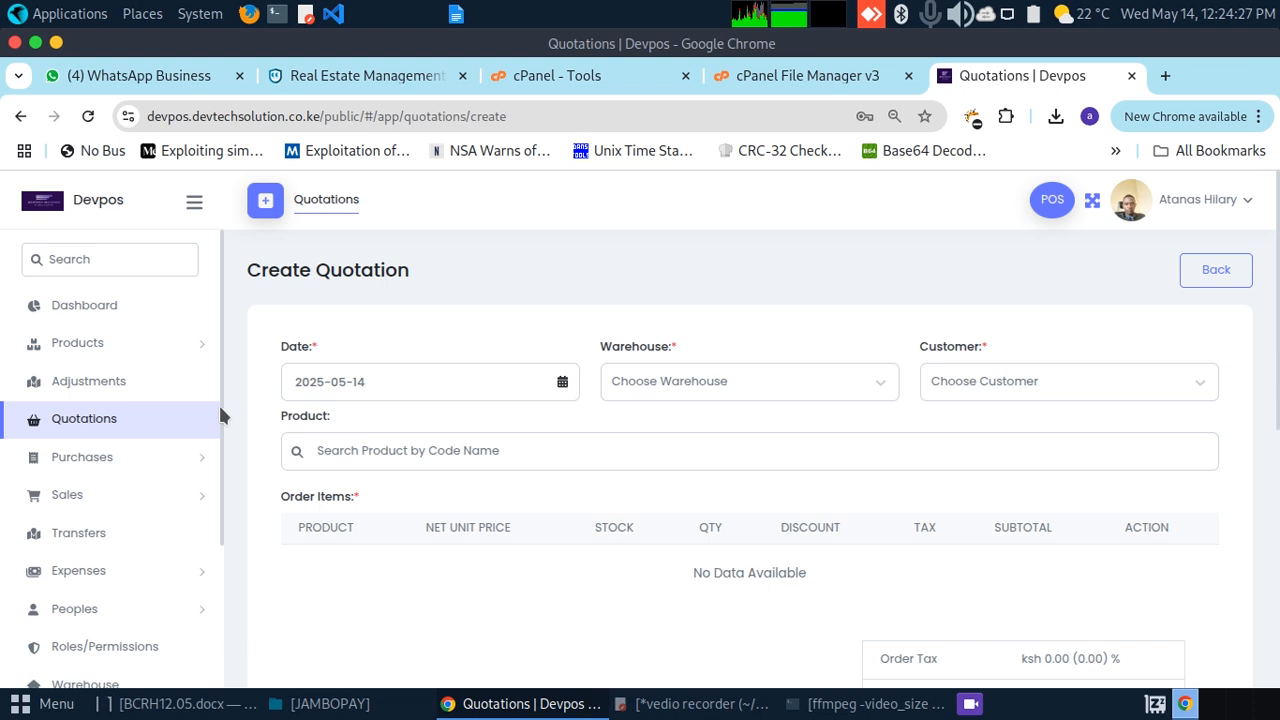
click(200, 457)
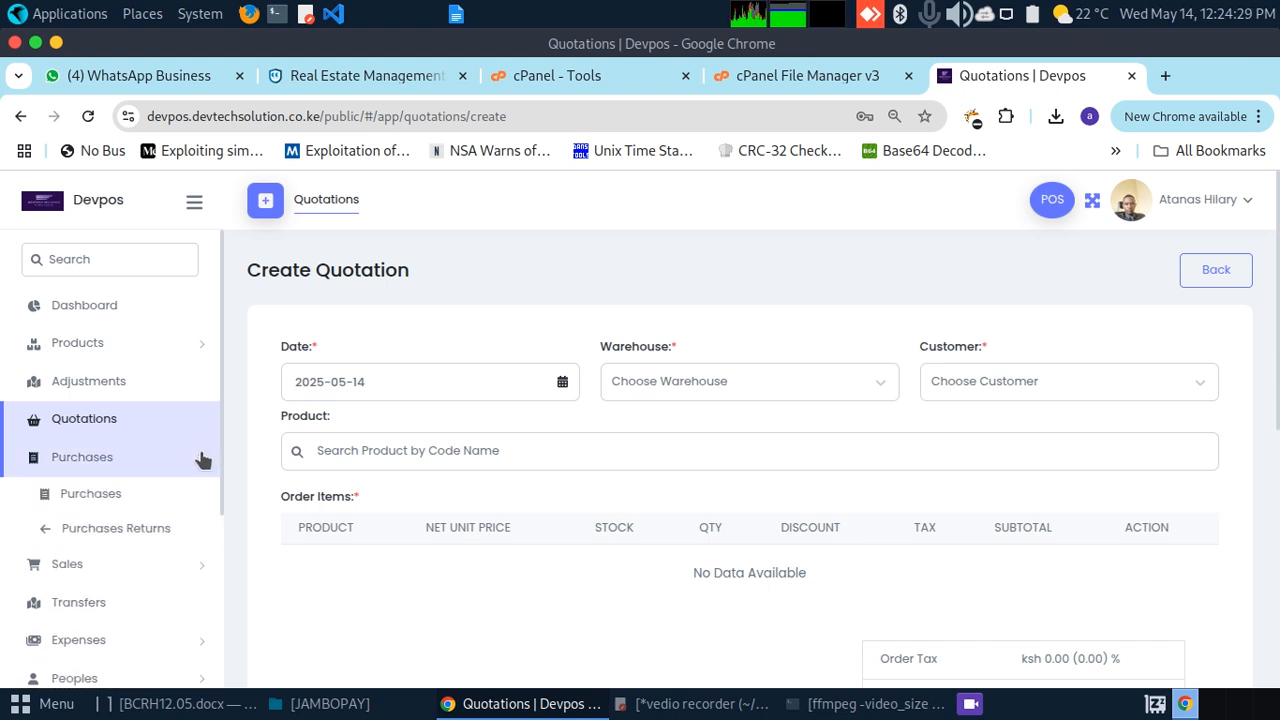
click(200, 457)
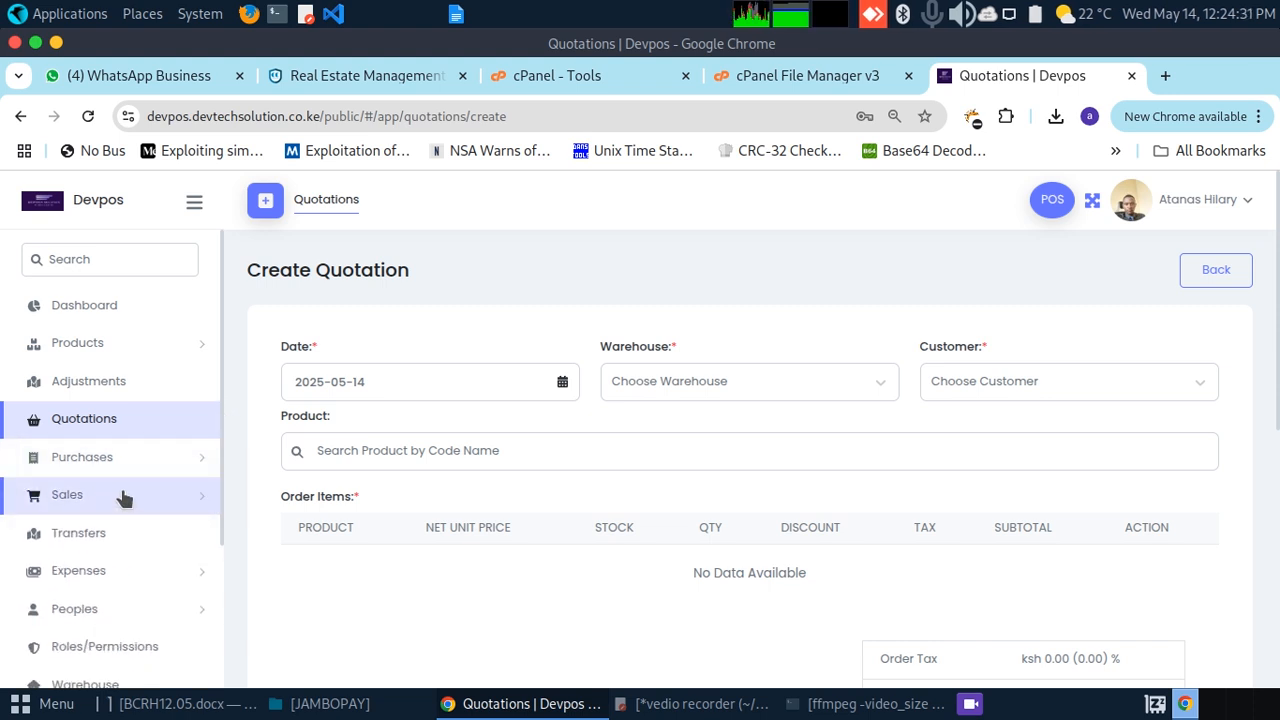
drag(220, 497, 224, 640)
Step: Briefly expand the Peoples section, then scroll the sidebar down to reach Languages
click(205, 414)
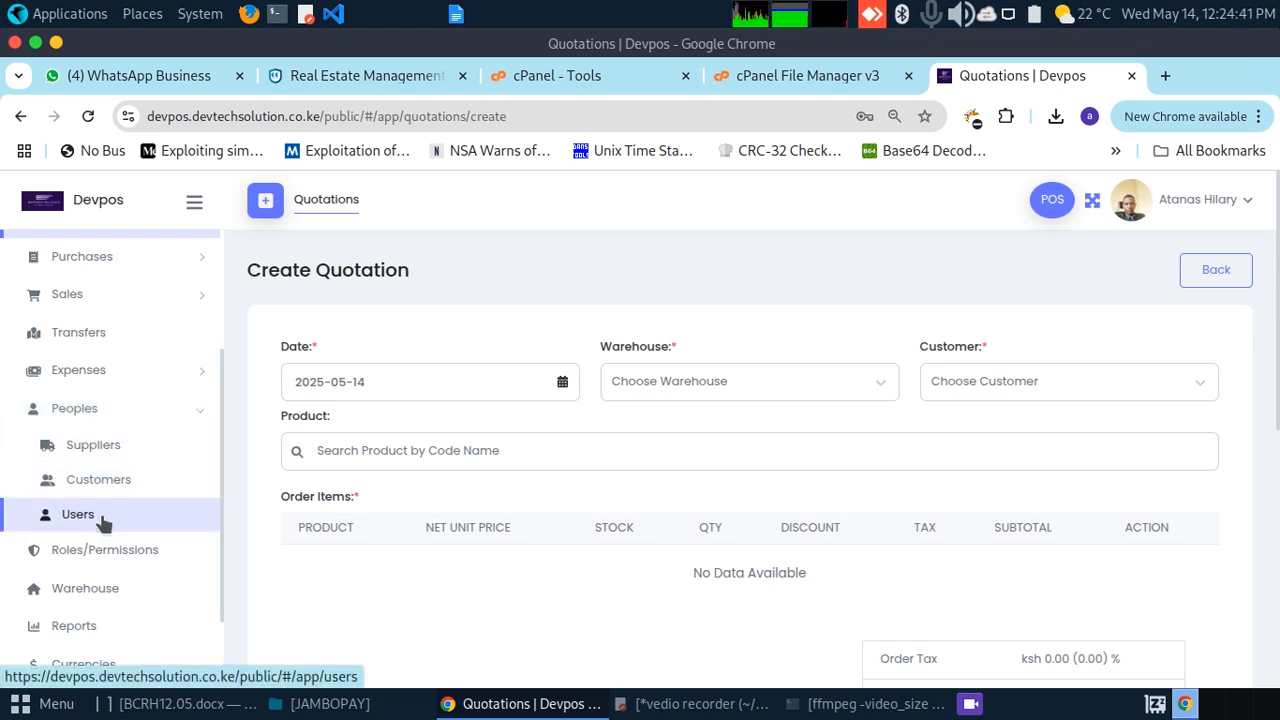
click(194, 414)
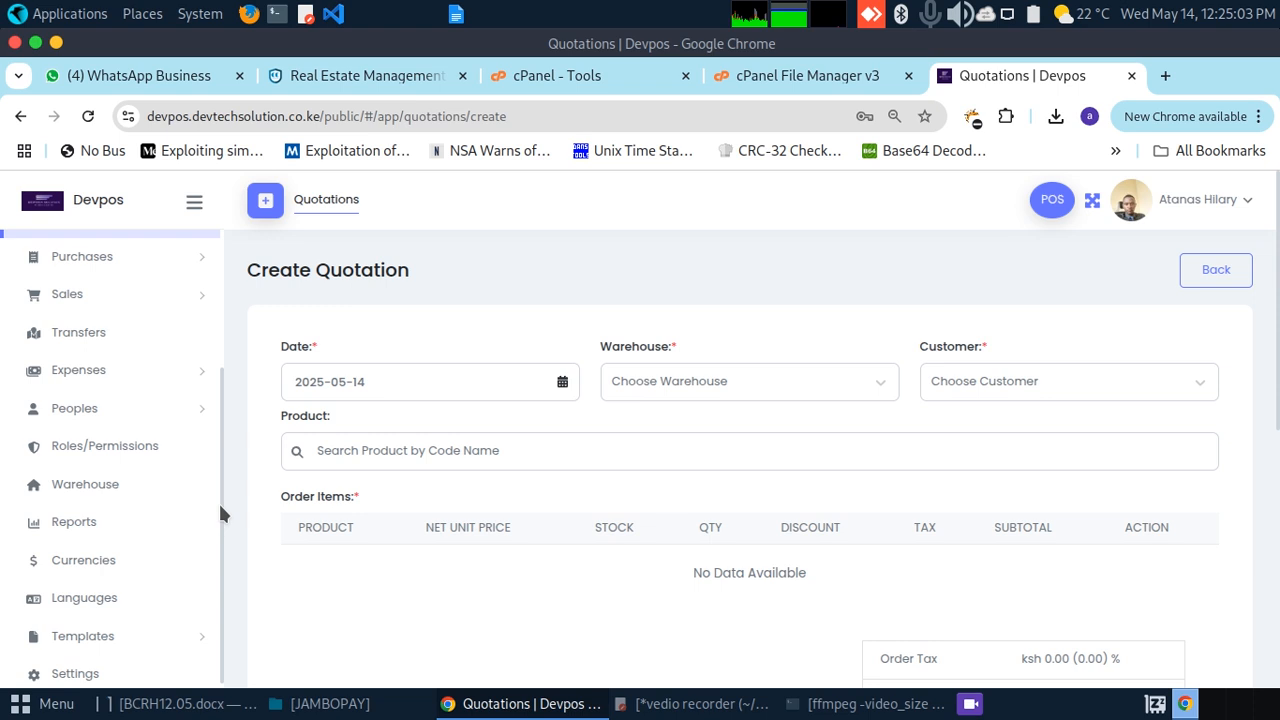
scroll(218, 502, down, 1)
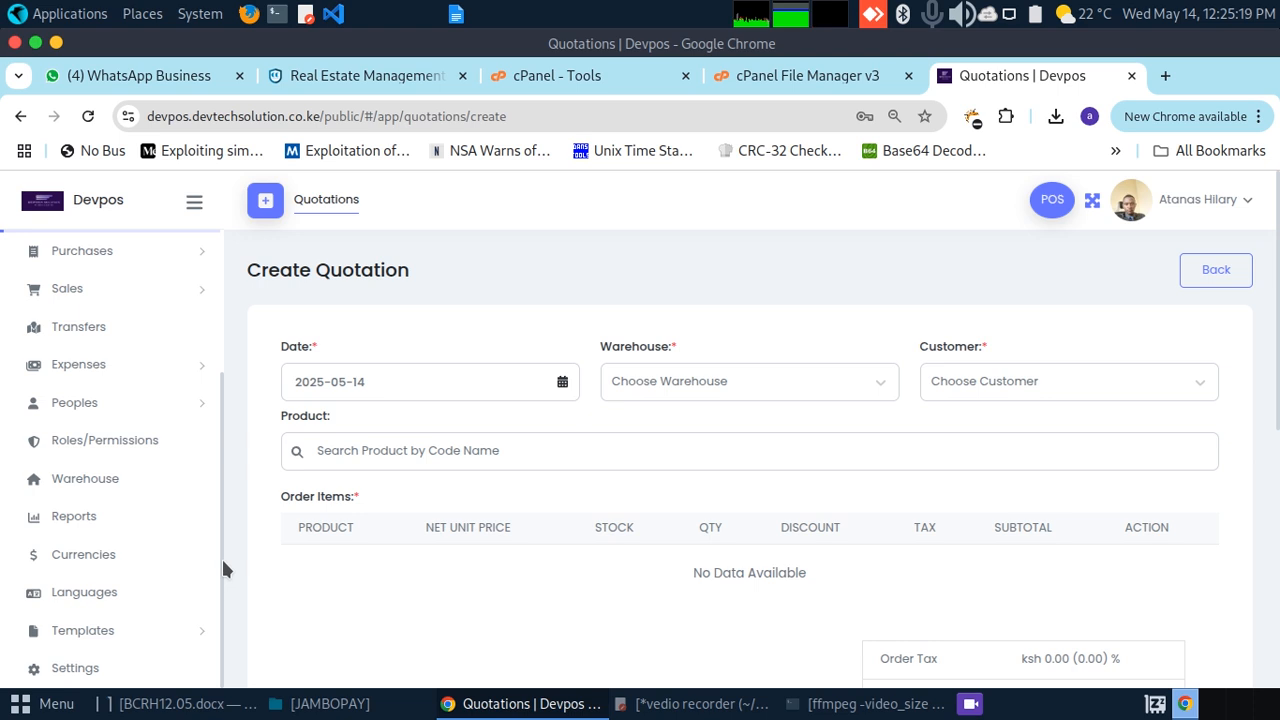
click(97, 596)
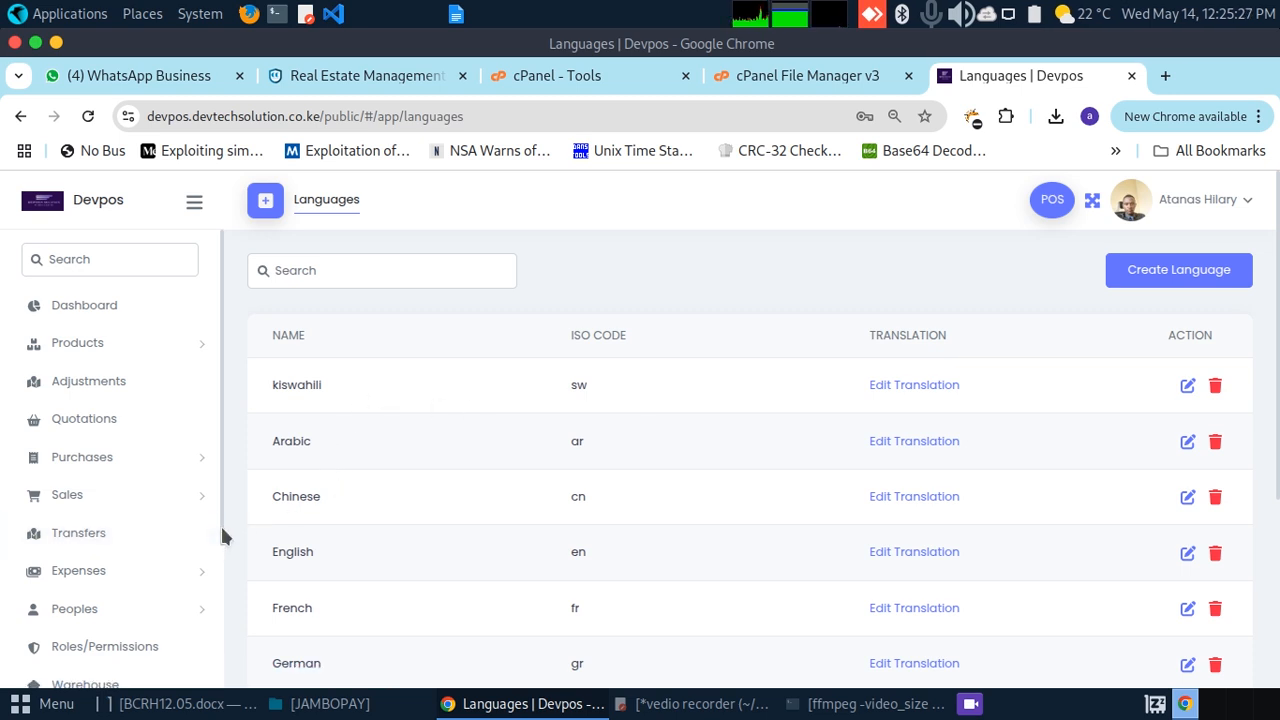
Step: Expand and collapse the Templates section in the sidebar
scroll(220, 560, down, 1)
scroll(222, 582, down, 3)
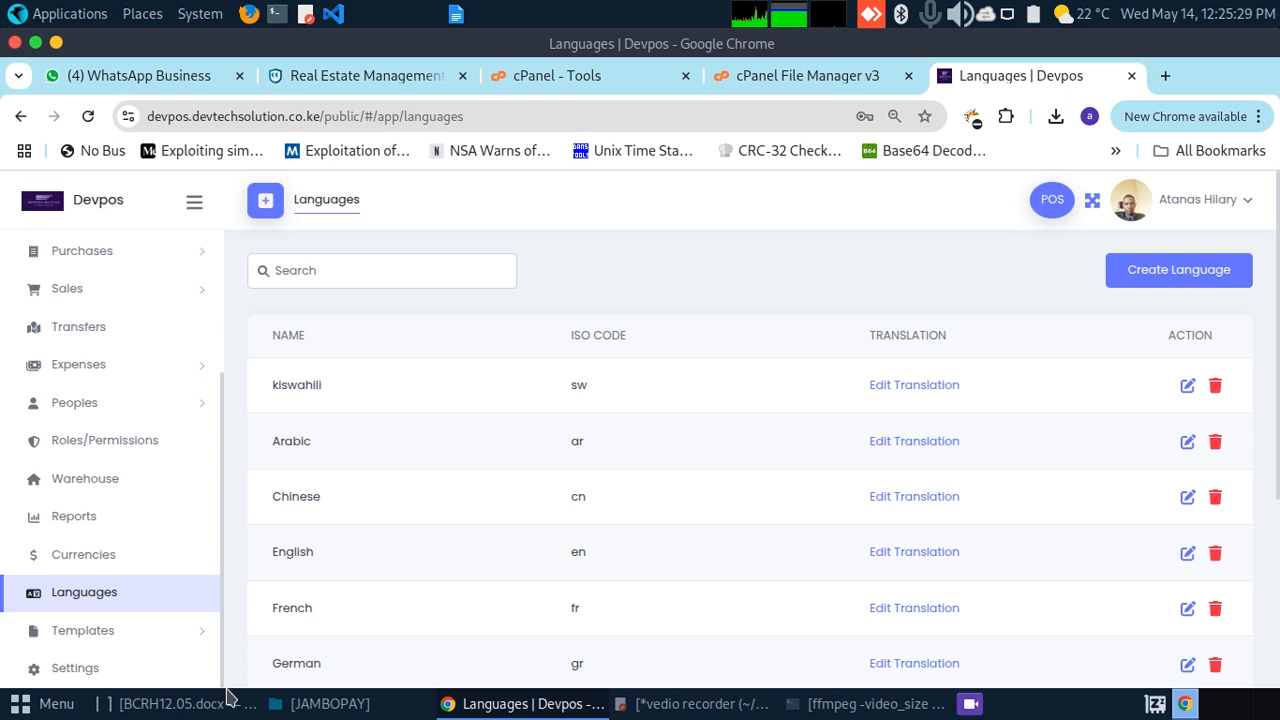
click(183, 634)
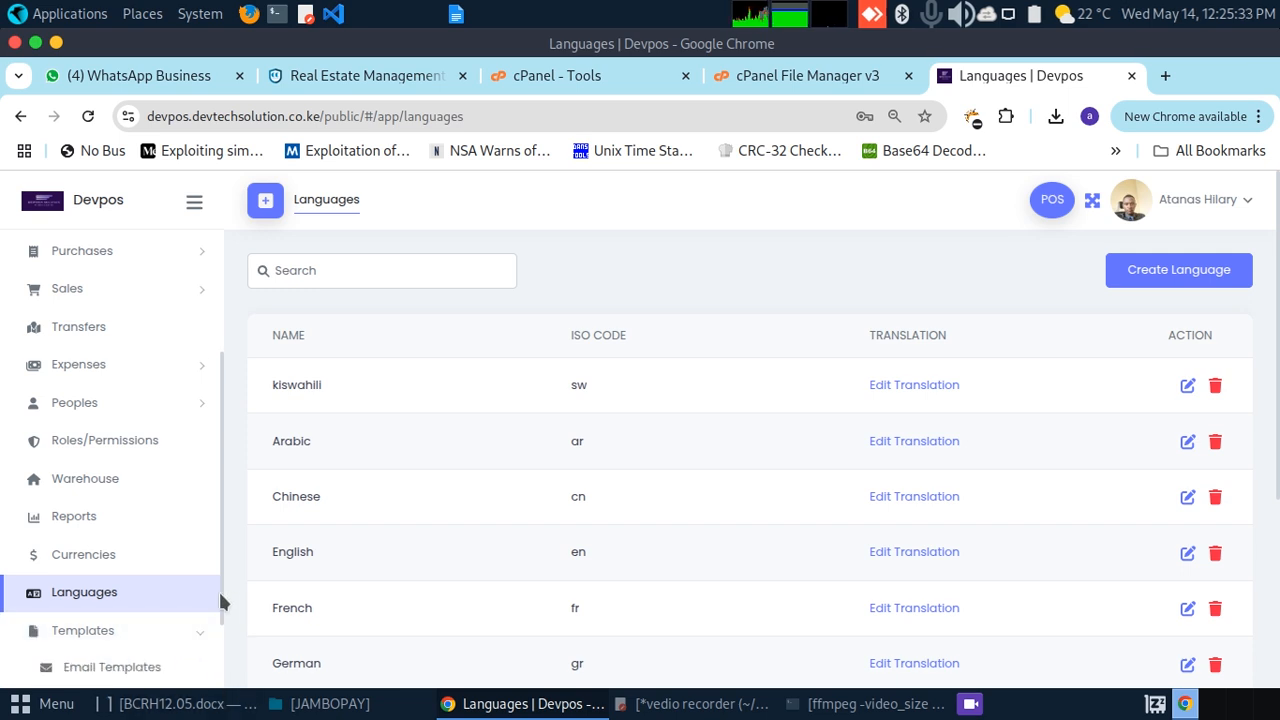
scroll(218, 595, down, 2)
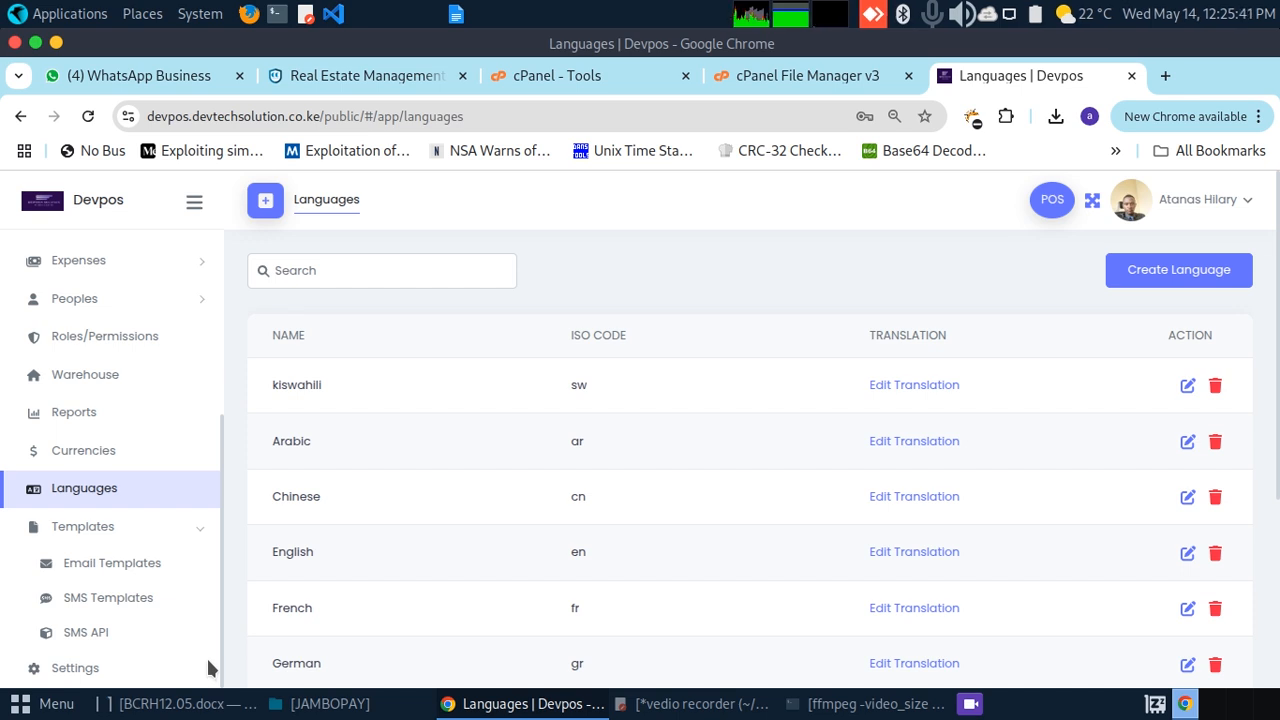
click(200, 535)
drag(223, 524, 222, 590)
click(225, 595)
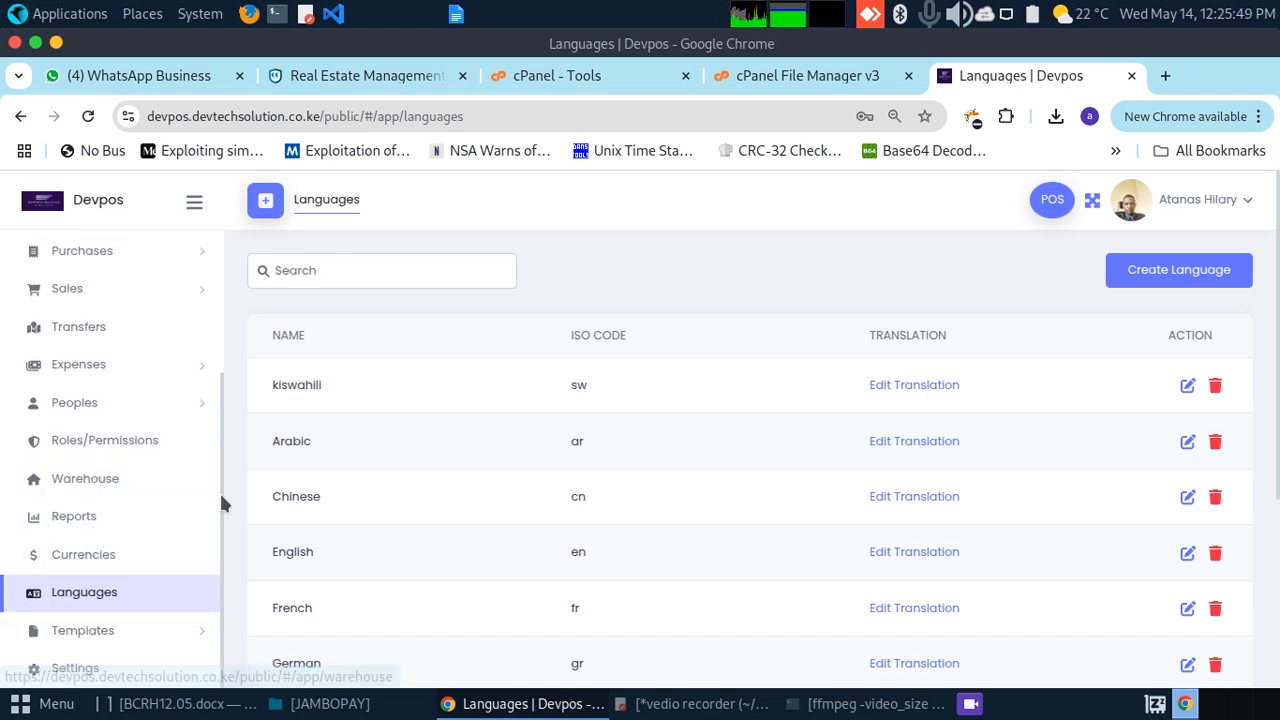
Step: Scroll the sidebar back up and open Products > Product Categories
drag(219, 490, 210, 330)
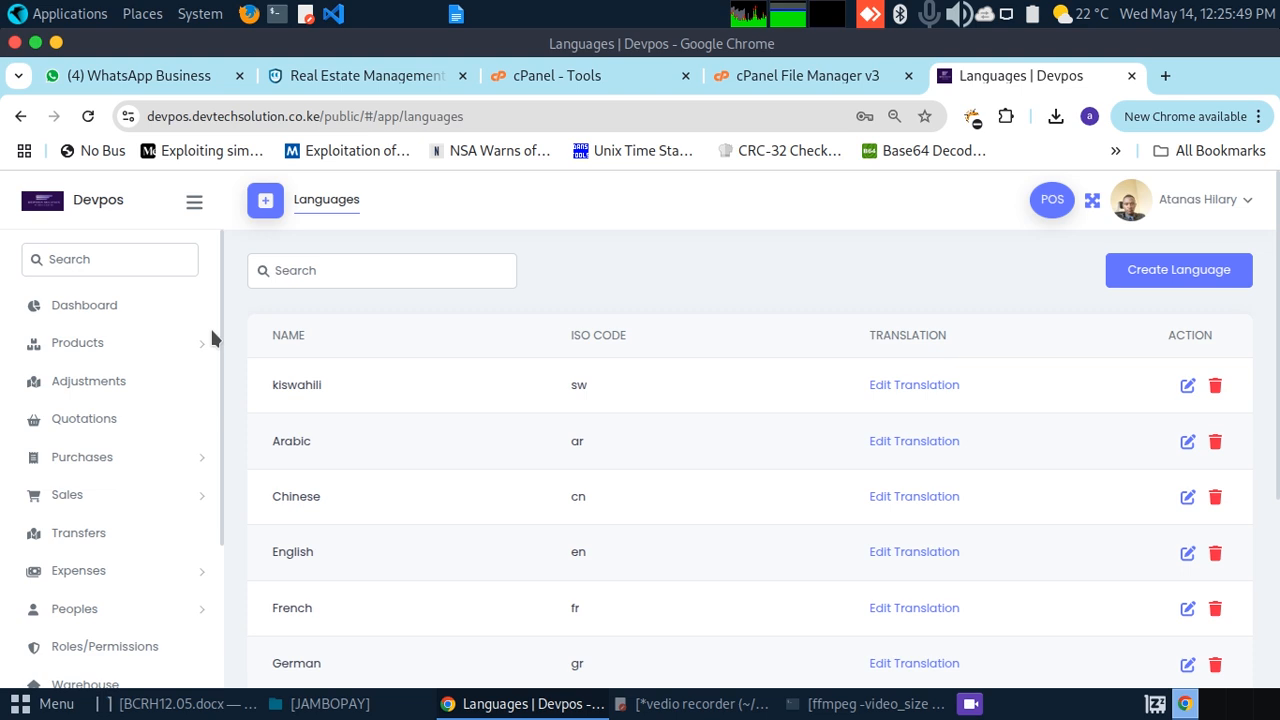
click(128, 345)
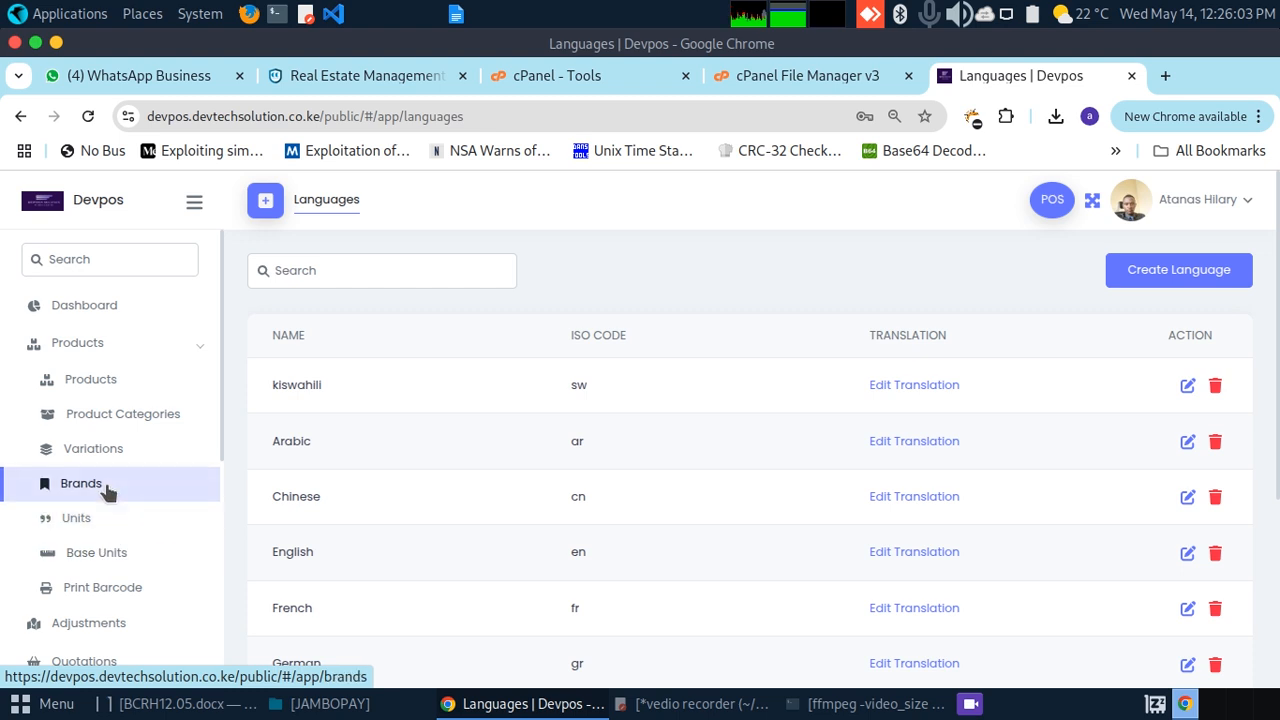
click(88, 418)
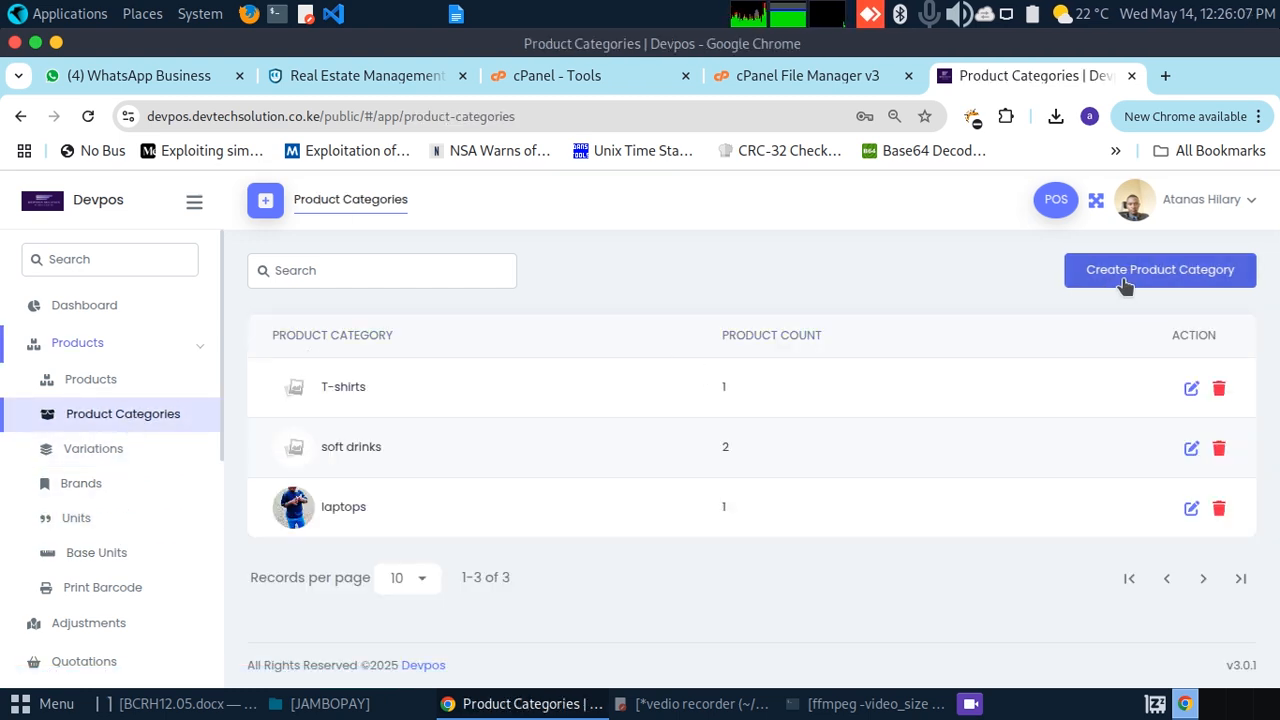
Step: Create a product category named 'wines'
click(1129, 277)
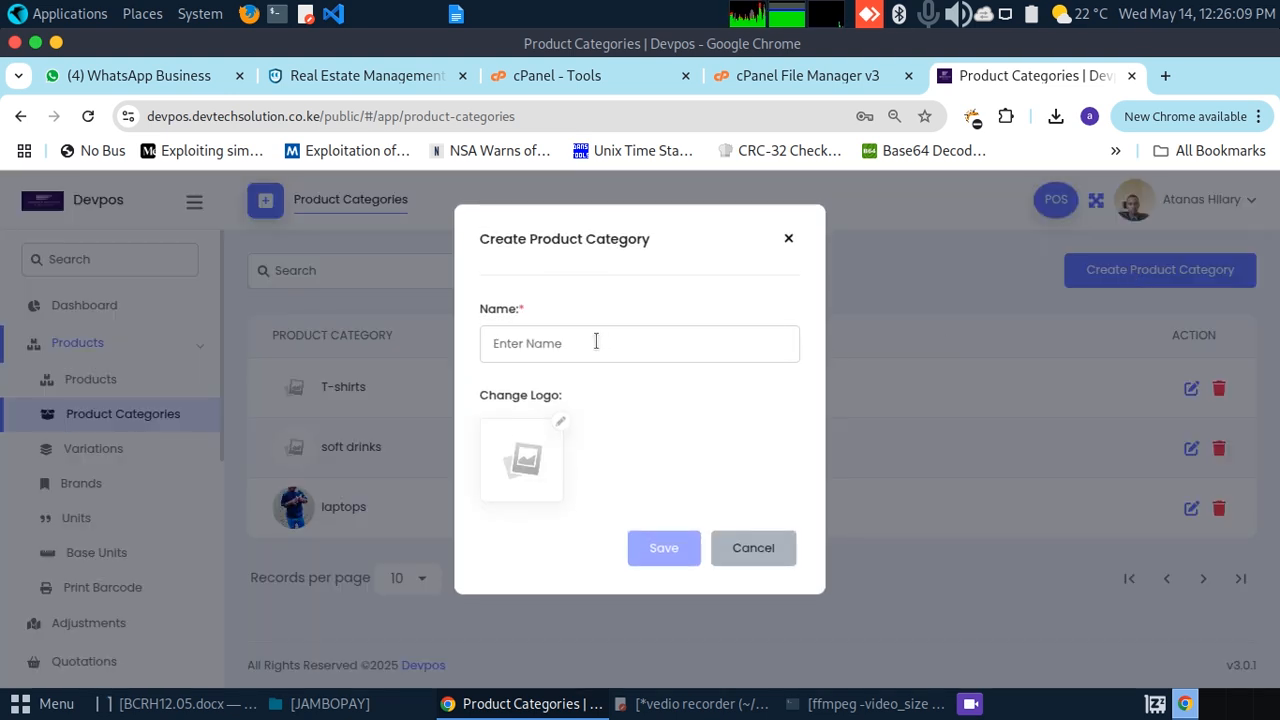
text(wines)
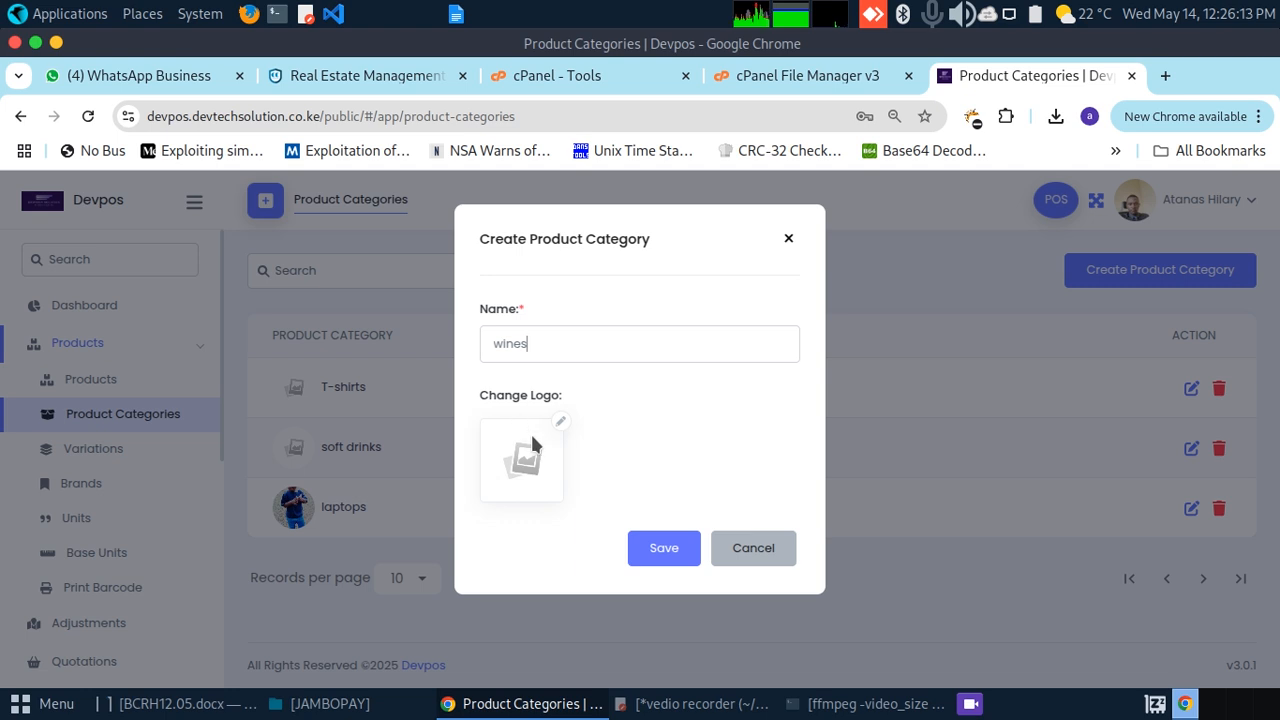
click(660, 550)
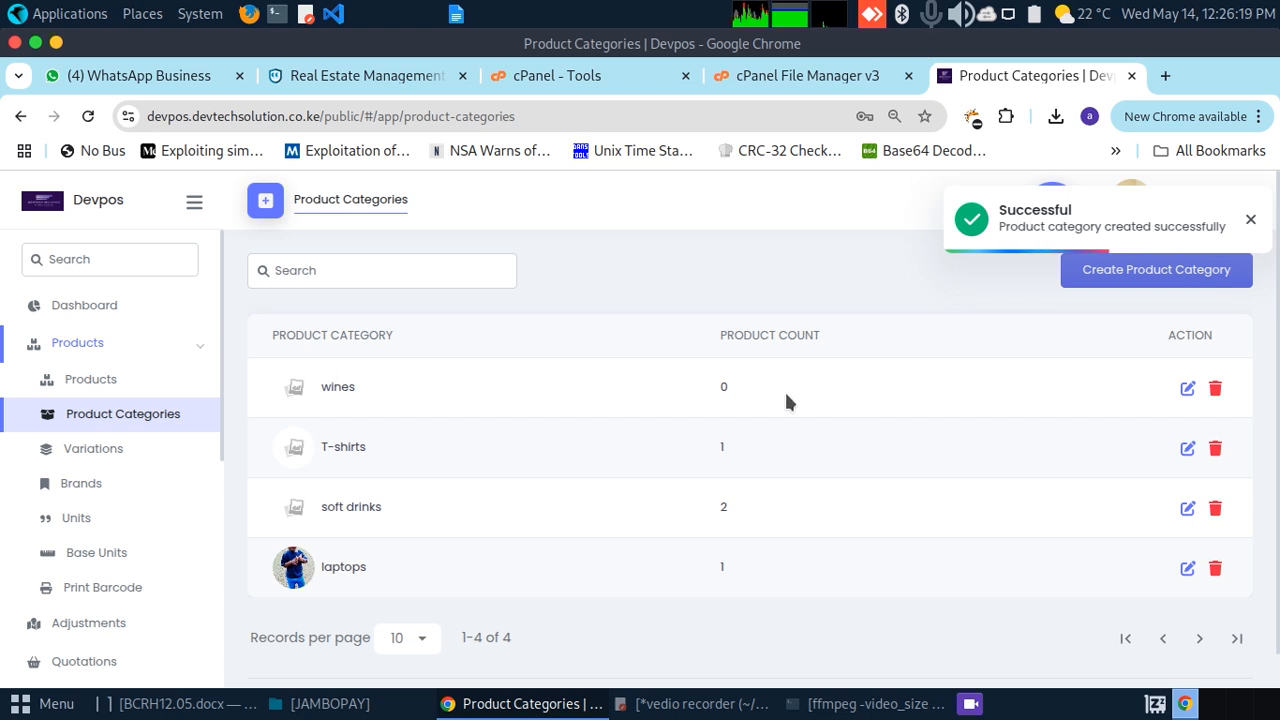
click(113, 452)
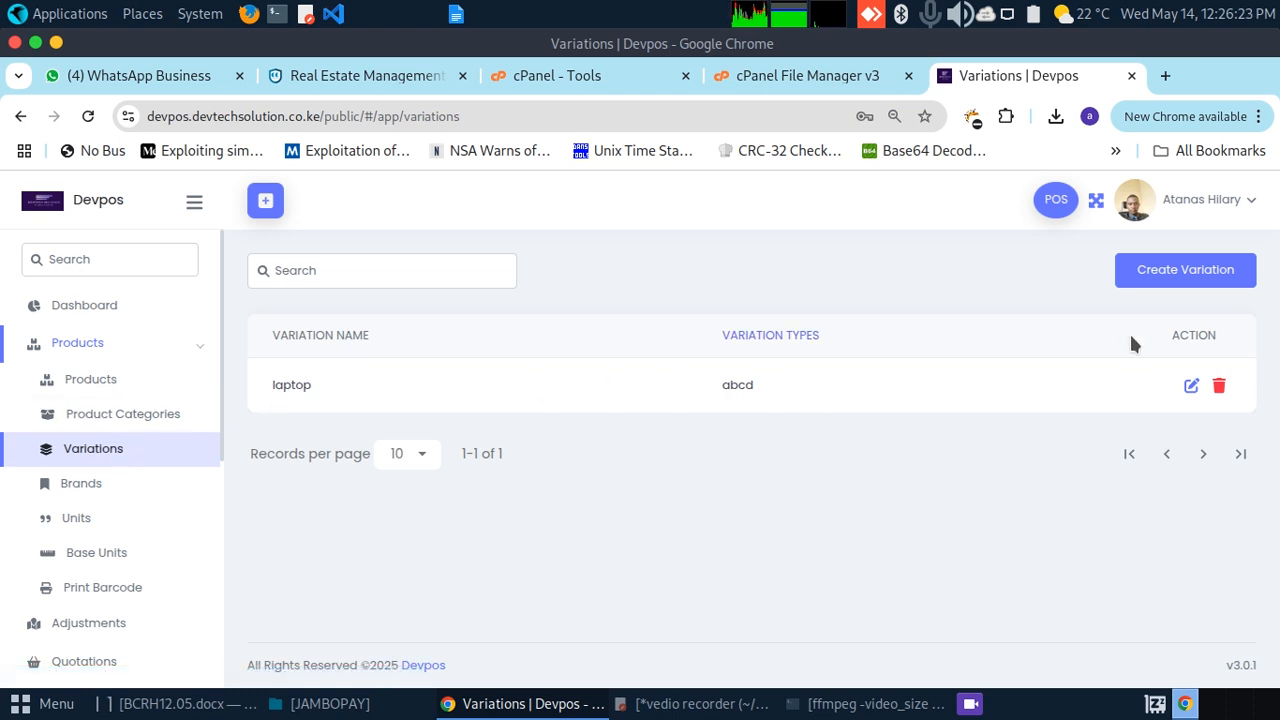
Step: Start a new variation, entering a name and a first variation type of 'wines'
click(1166, 279)
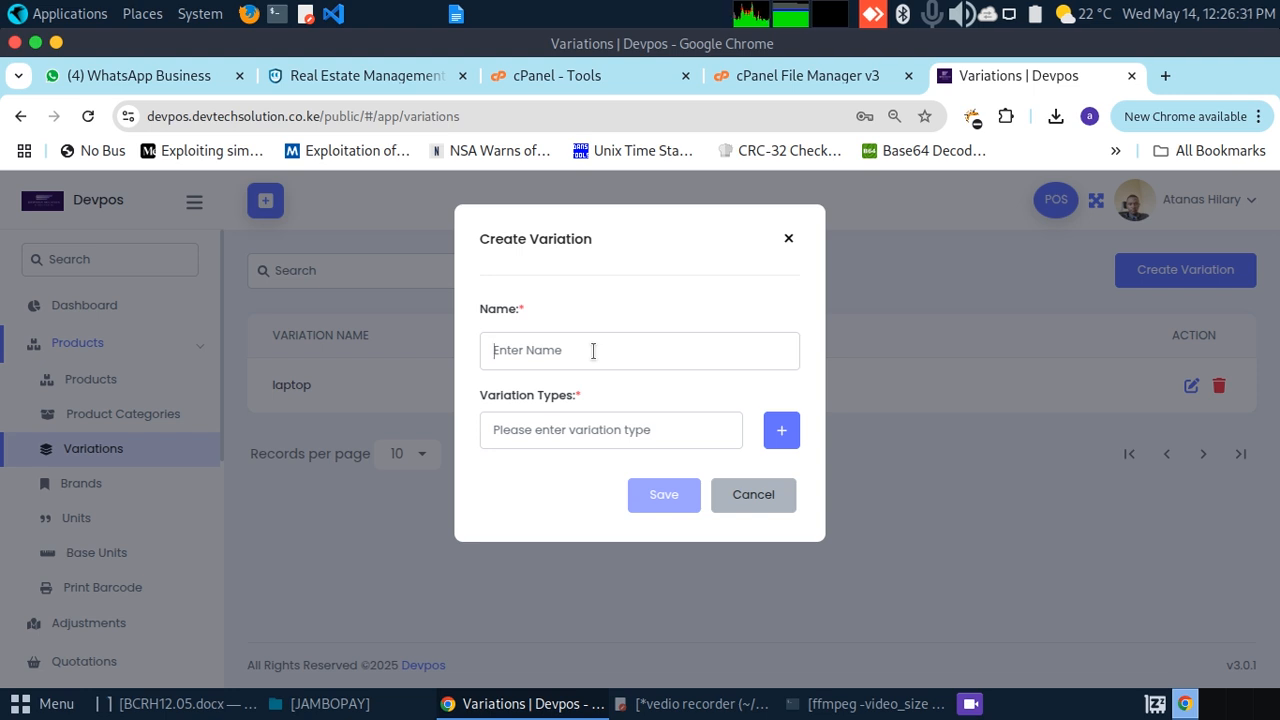
text(wine)
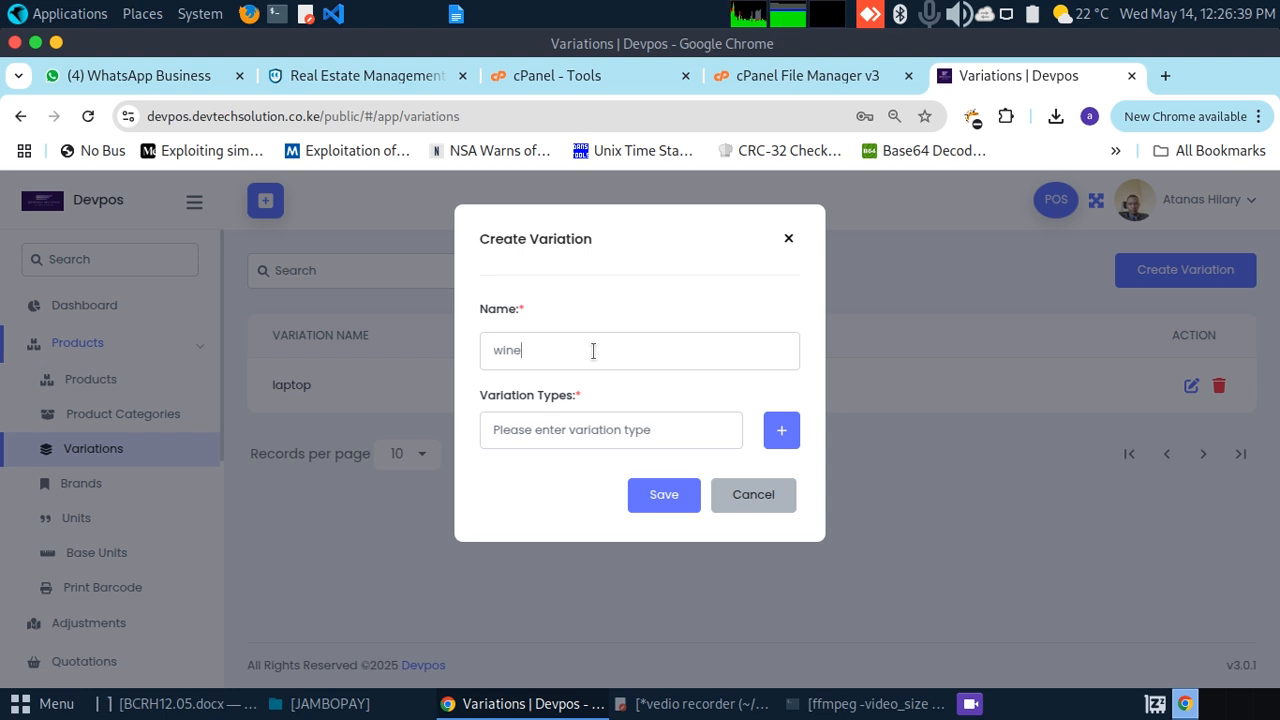
key(BackSpace)
key(BackSpace)
key(BackSpace)
key(BackSpace)
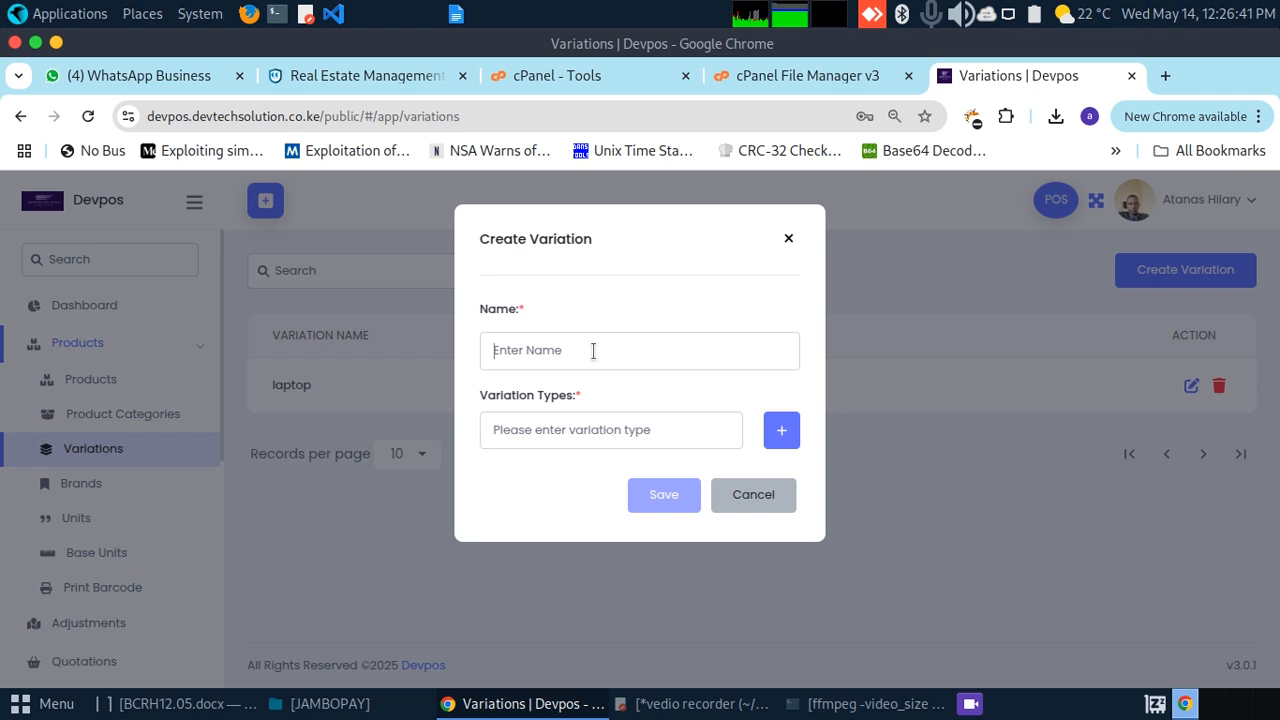
text(wine-ab)
key(BackSpace)
key(BackSpace)
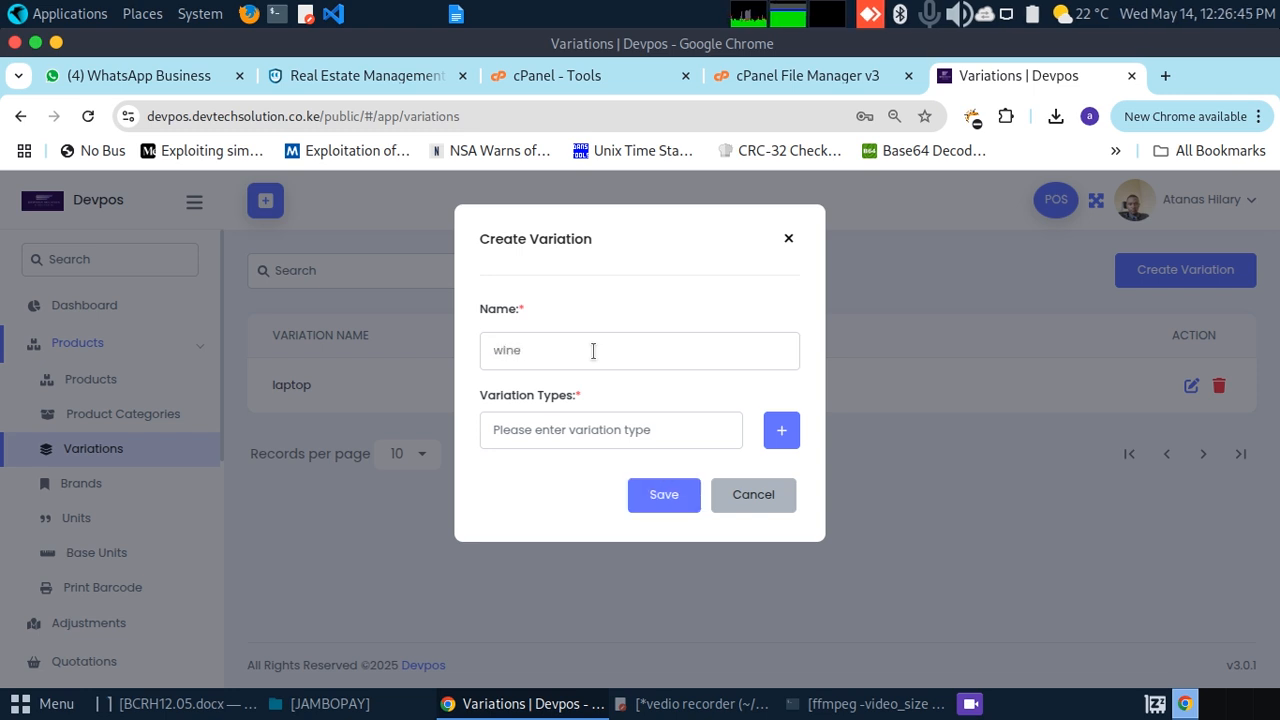
text(abc)
click(558, 430)
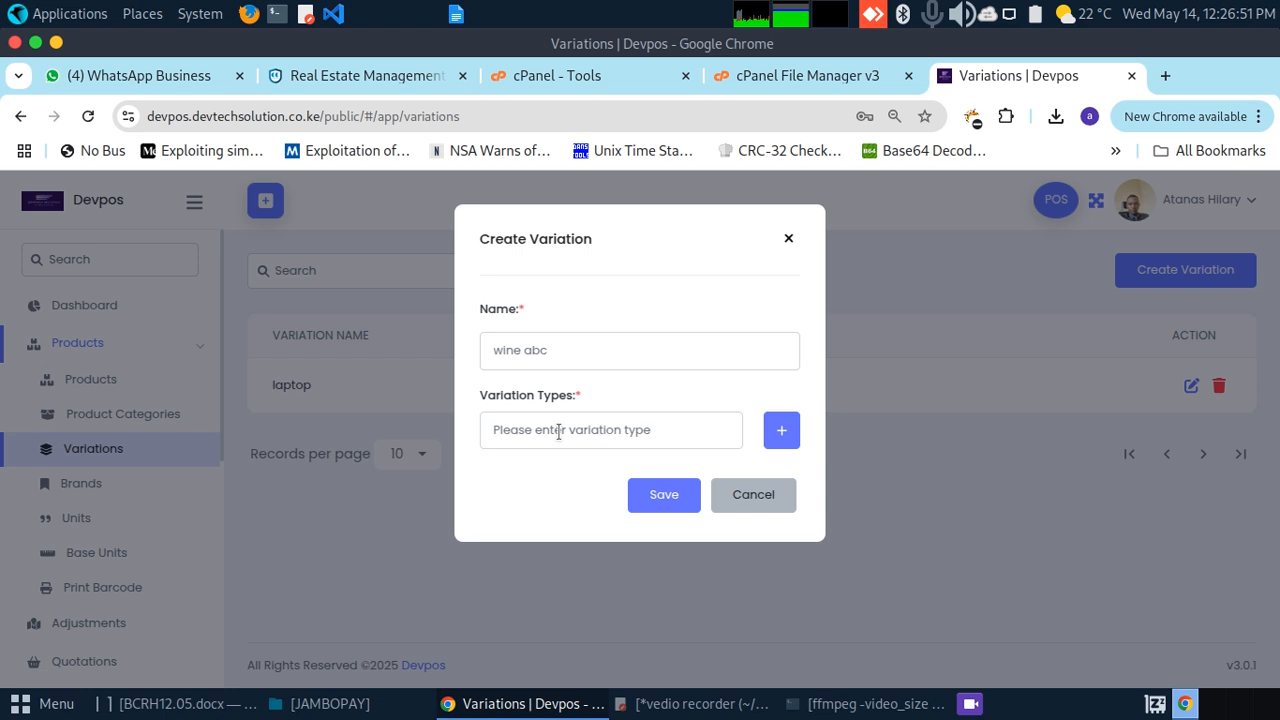
text(wines adc)
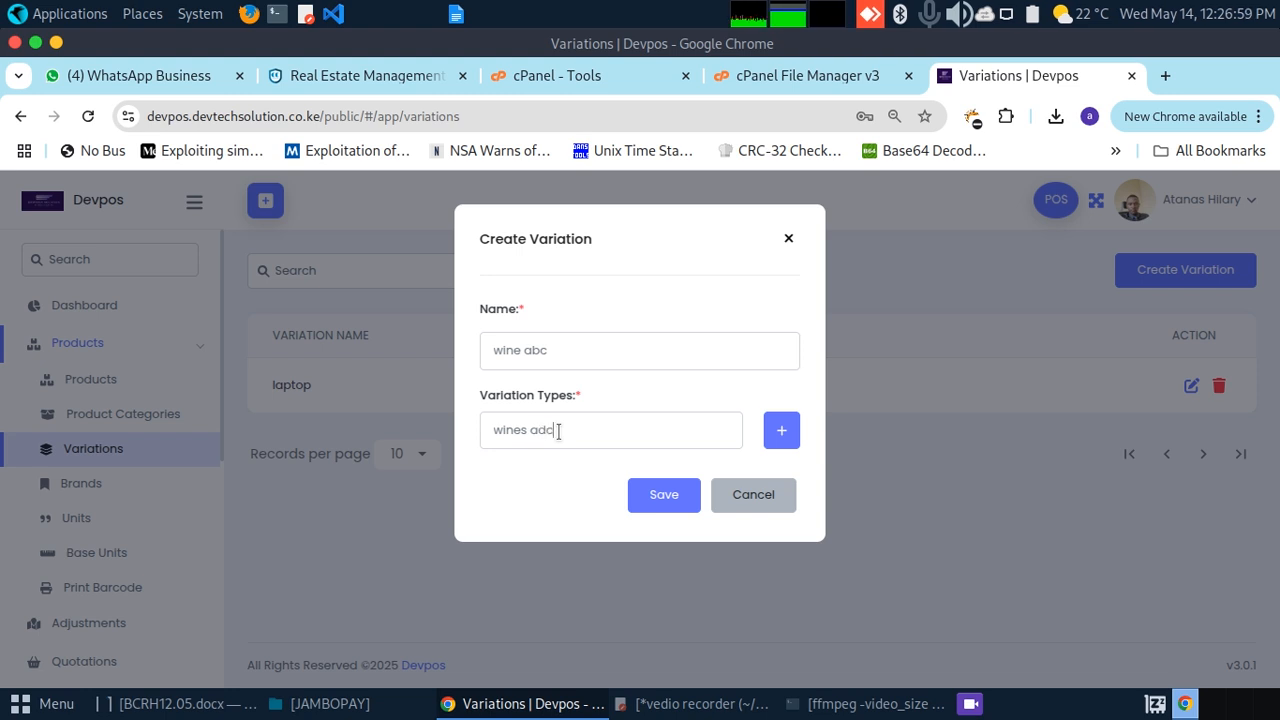
Step: Change the variation type to 'abc', adjust type rows, then discard the unfinished variation
click(783, 430)
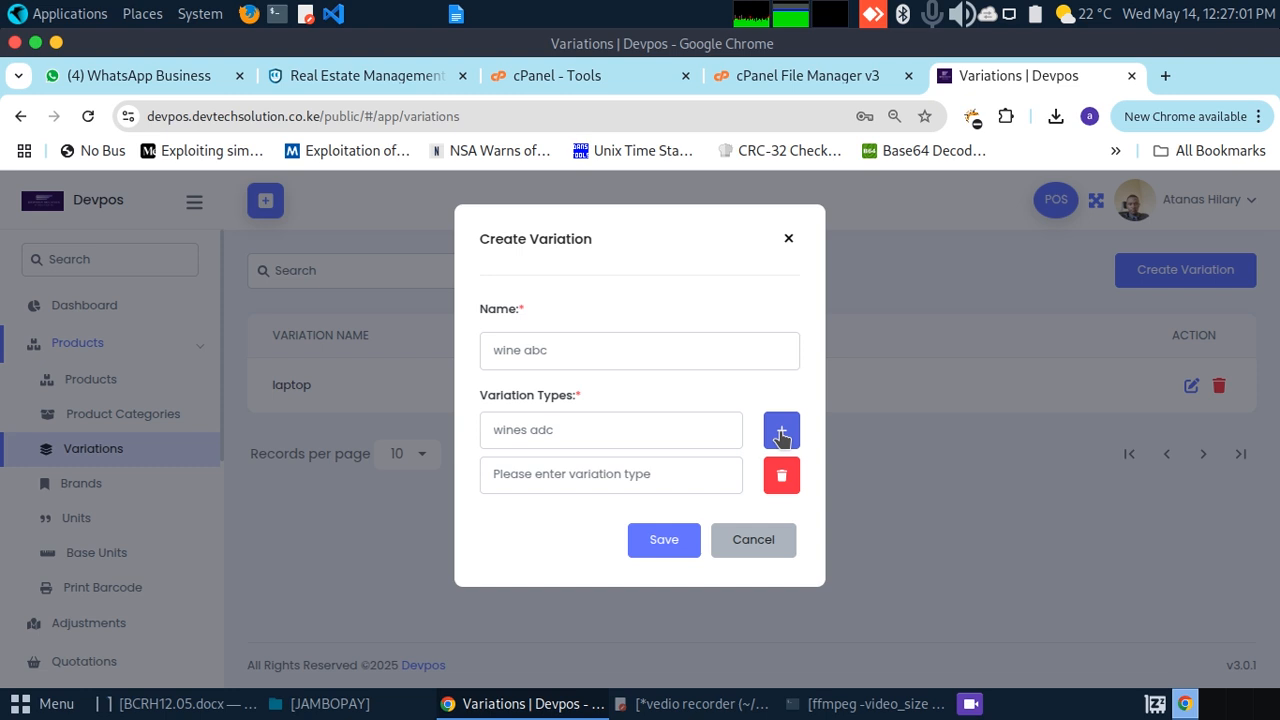
click(665, 474)
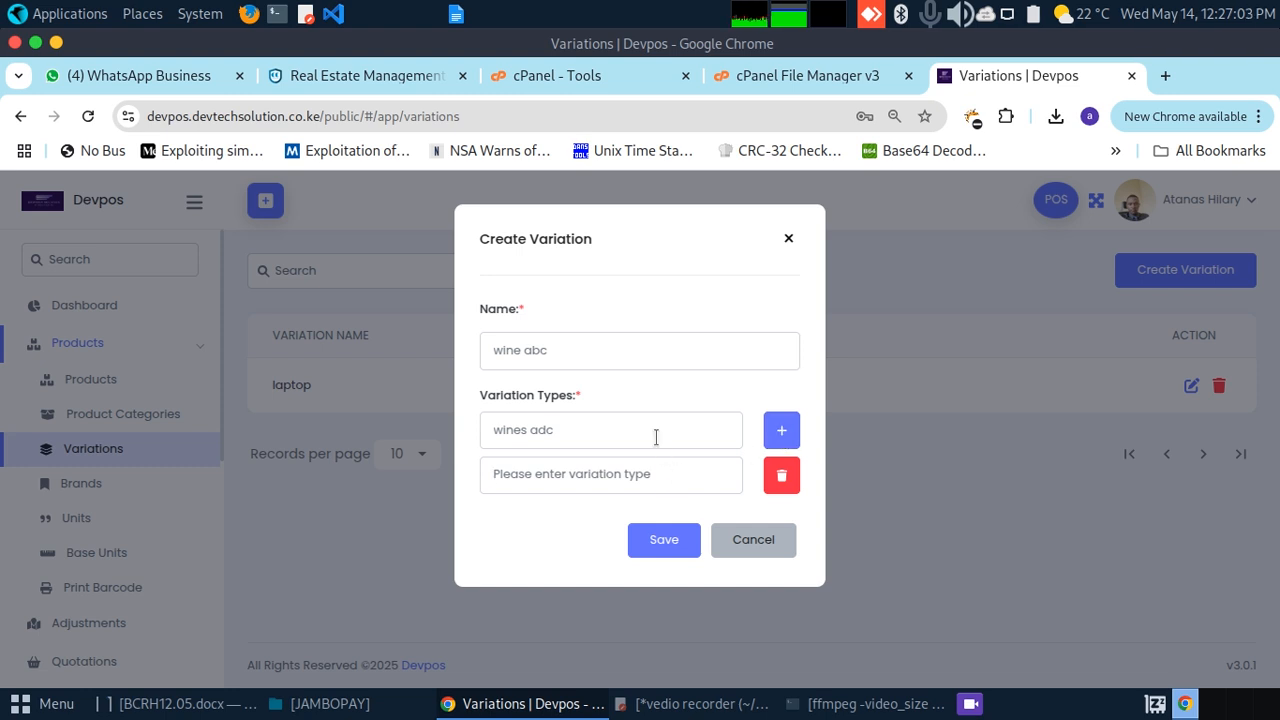
click(591, 430)
key(BackSpace)
key(BackSpace)
key(BackSpace)
key(BackSpace)
key(BackSpace)
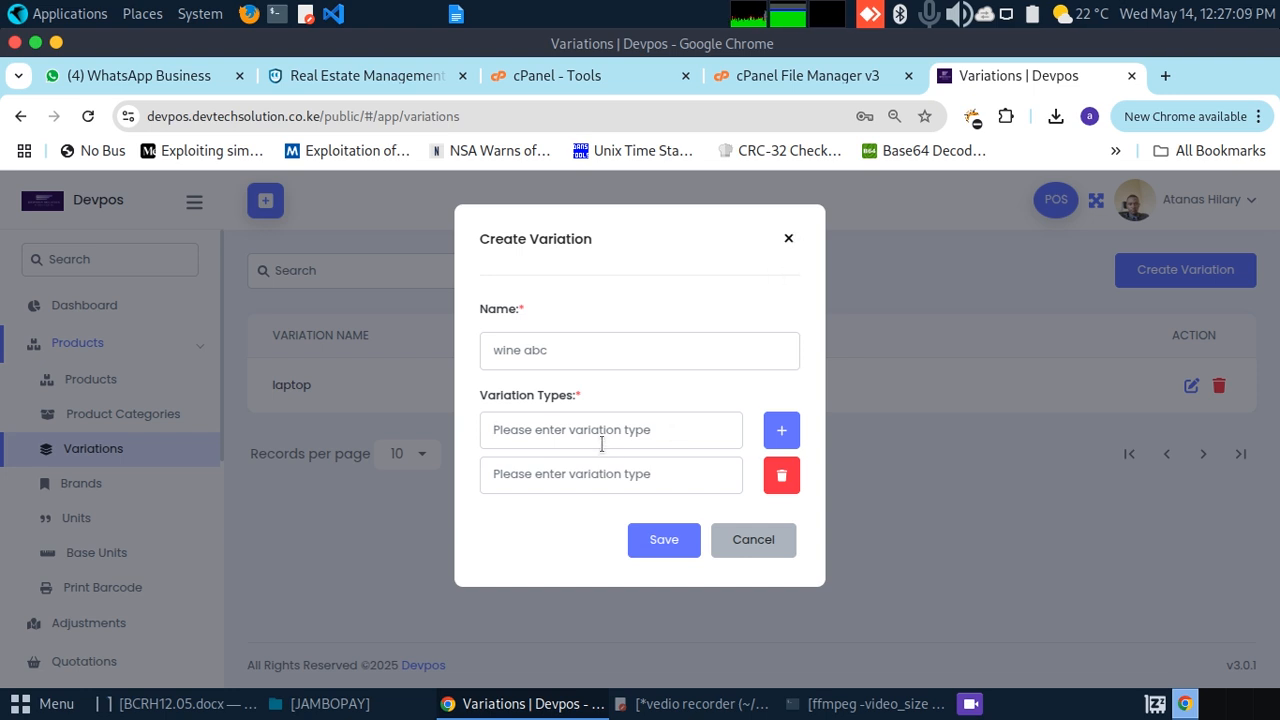
text(abc)
click(781, 474)
click(784, 432)
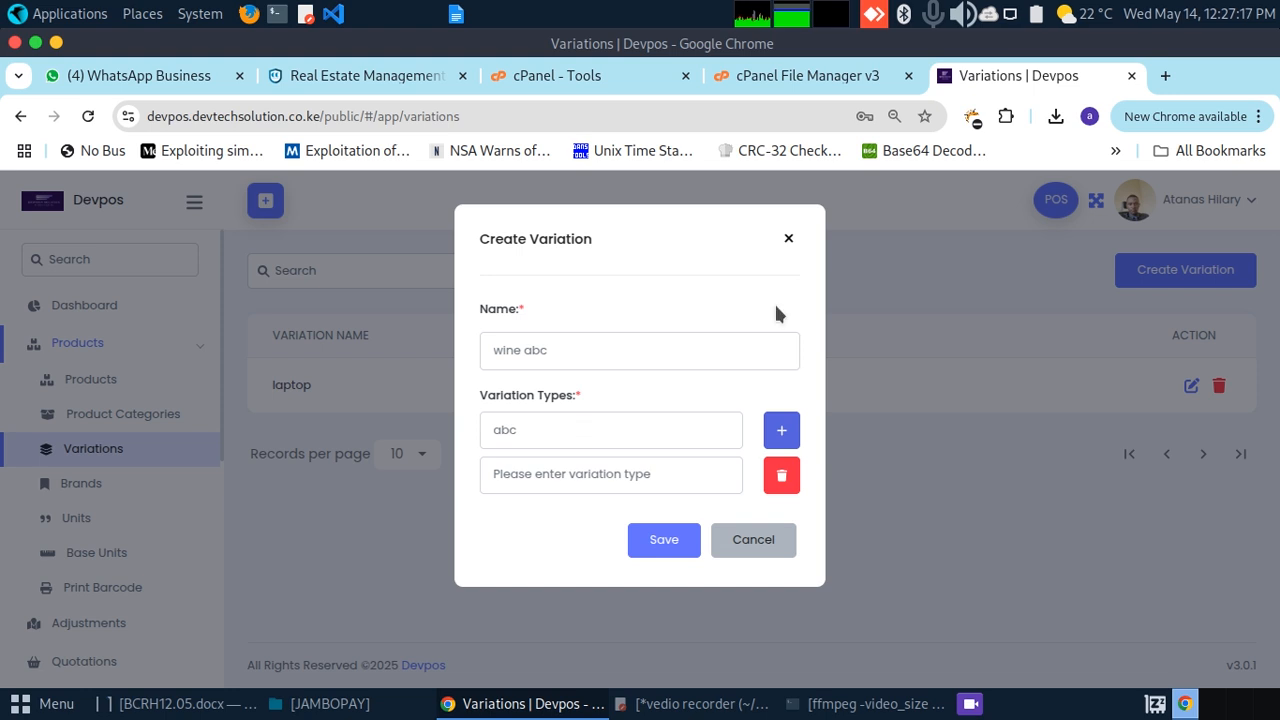
click(790, 240)
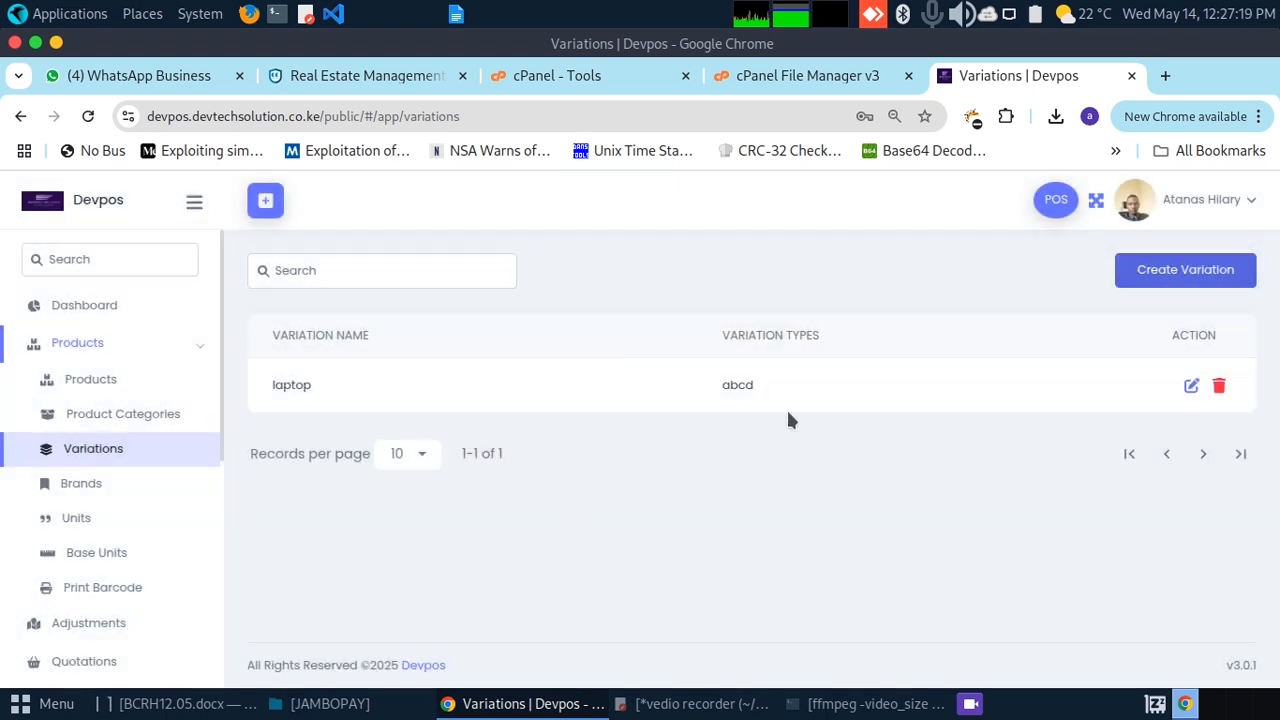
Step: Check the laptop variation, then save a new 'wine' variation with type 'abc'
click(1190, 386)
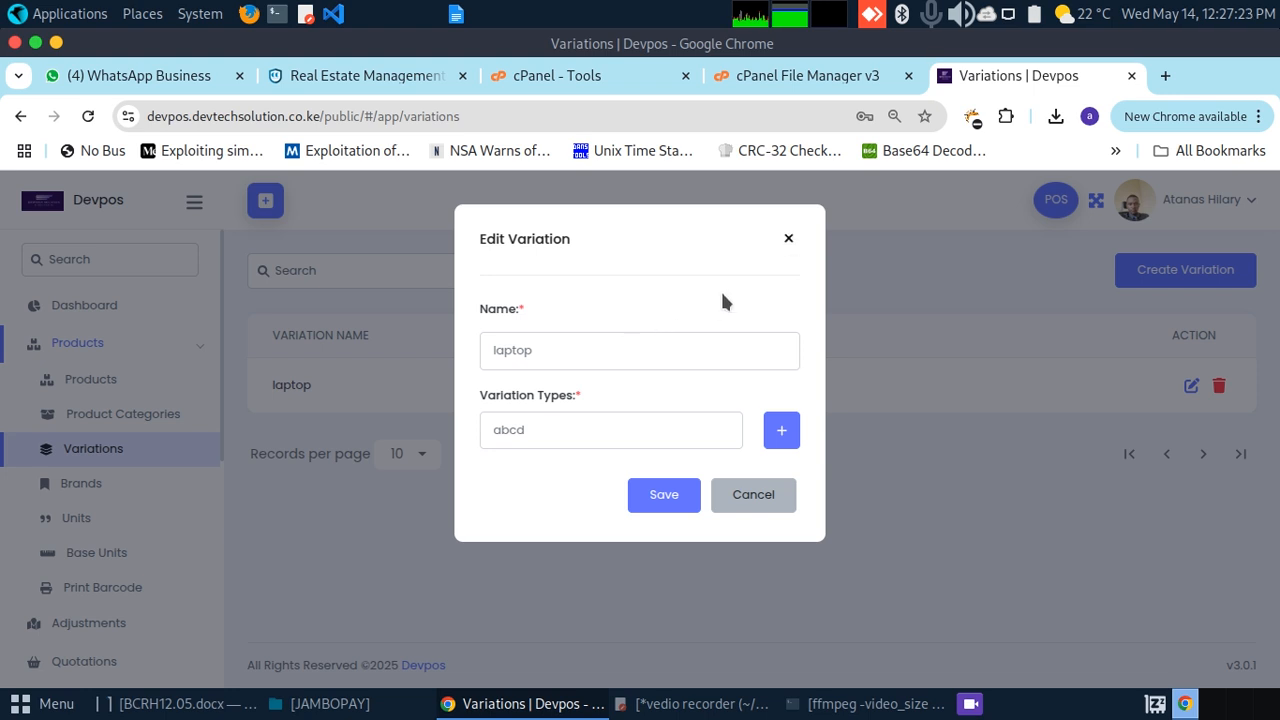
click(790, 240)
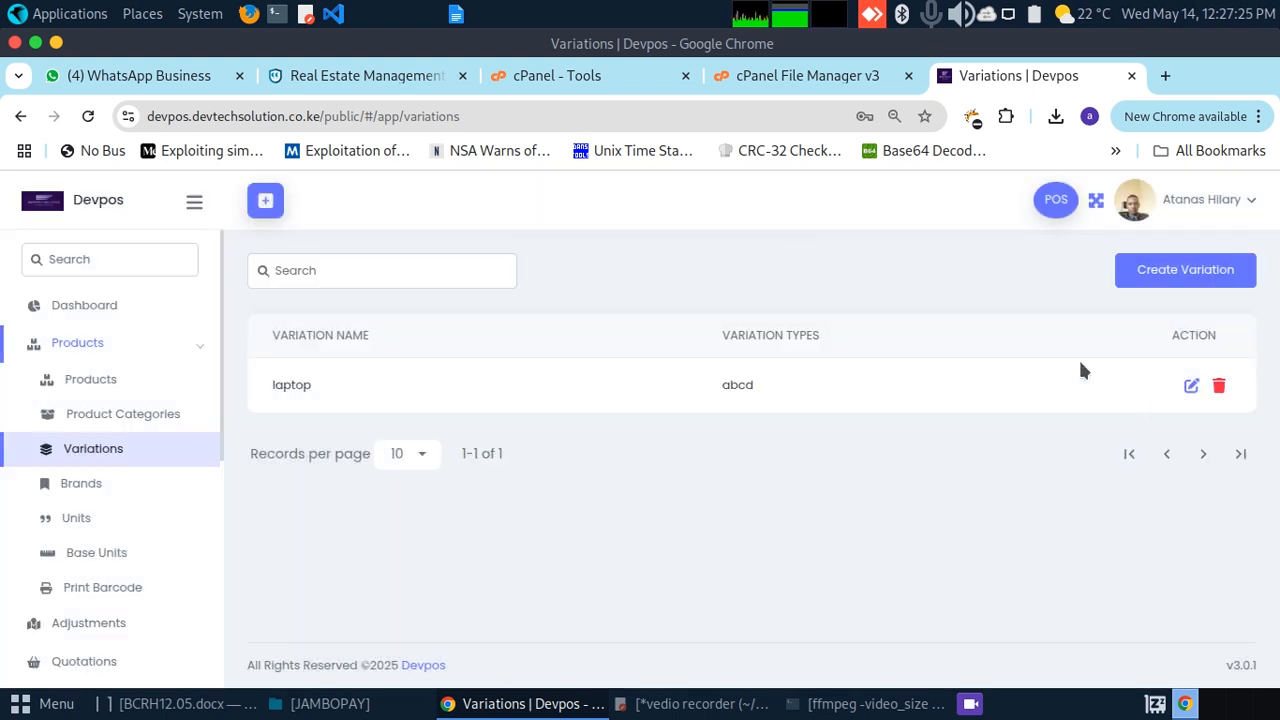
click(1167, 280)
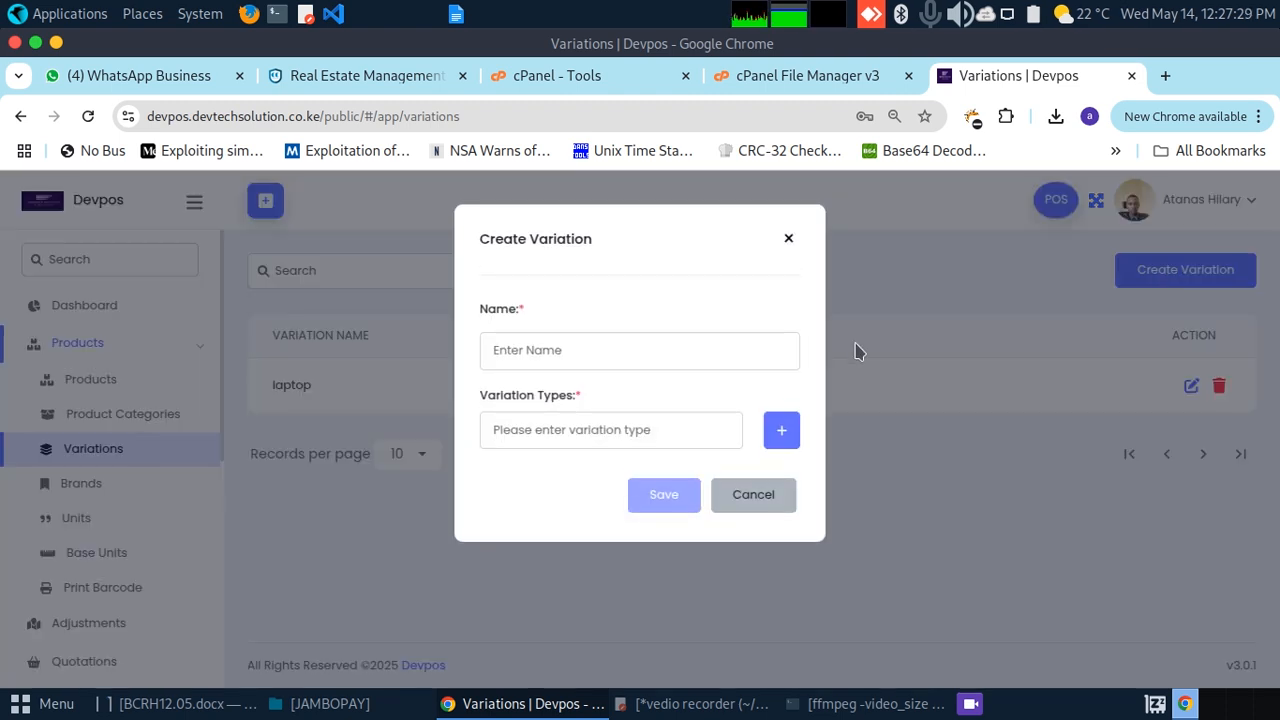
click(570, 350)
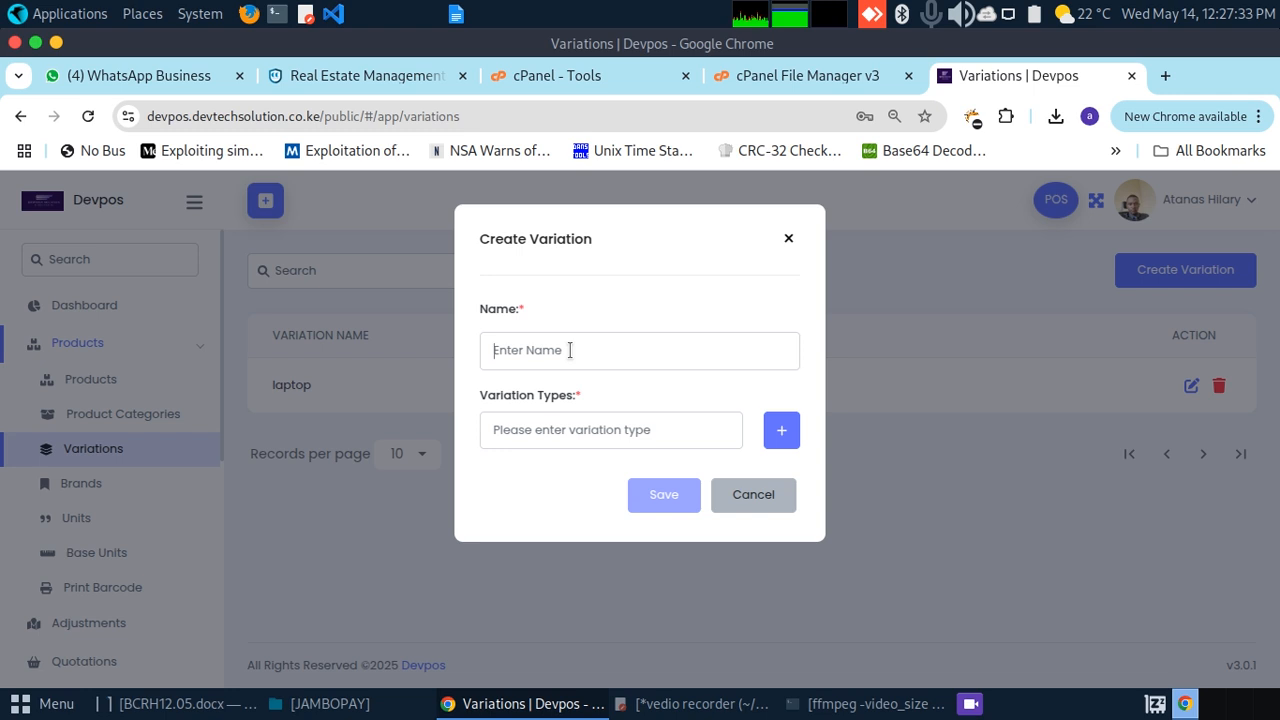
text(wine)
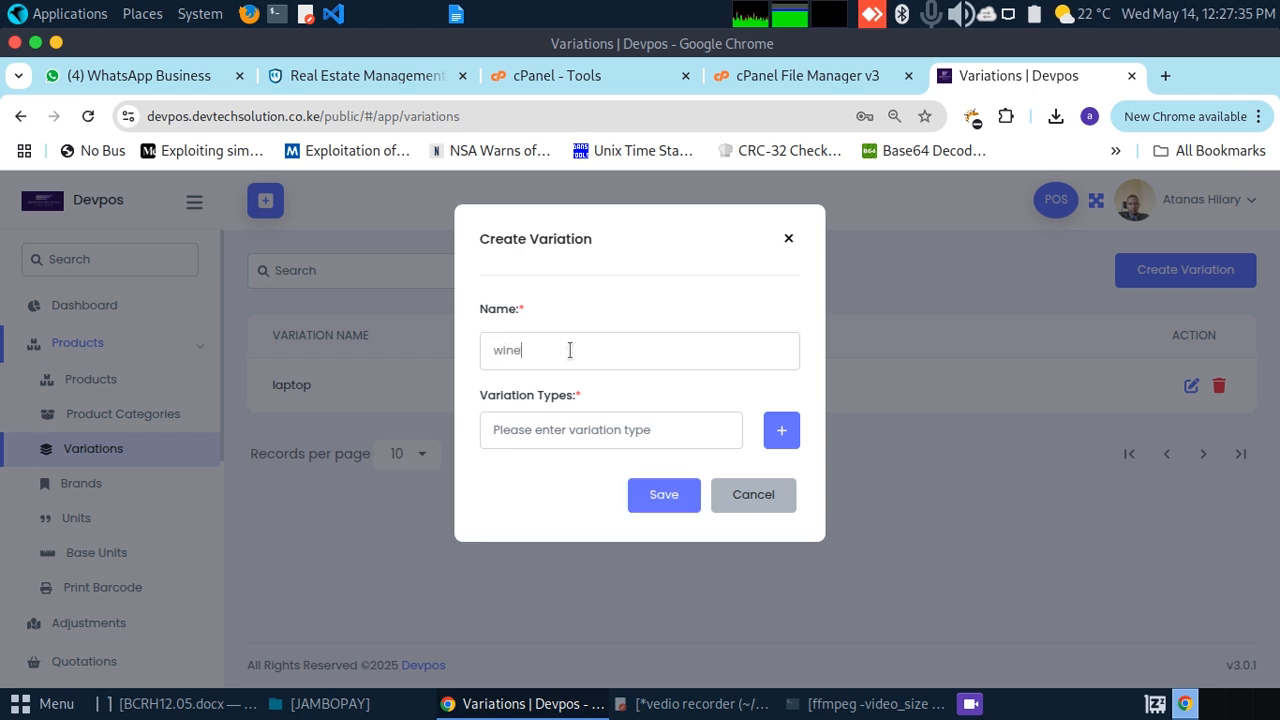
click(552, 429)
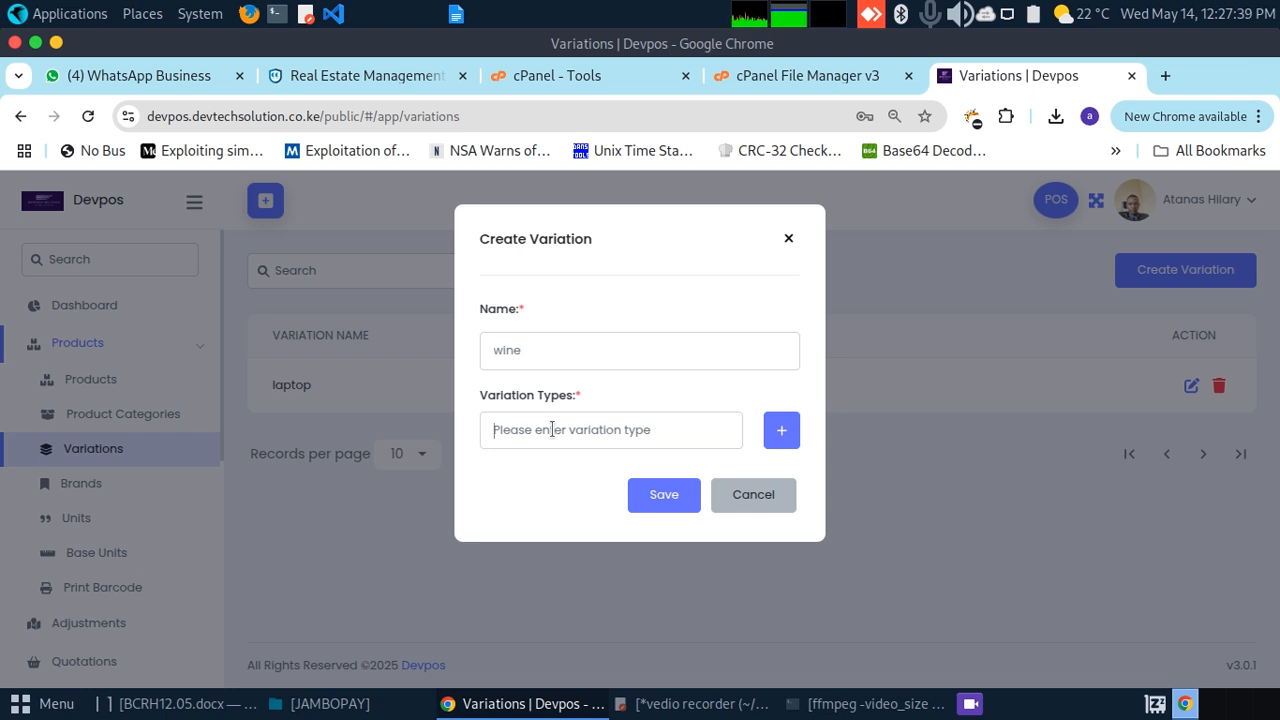
text(abc)
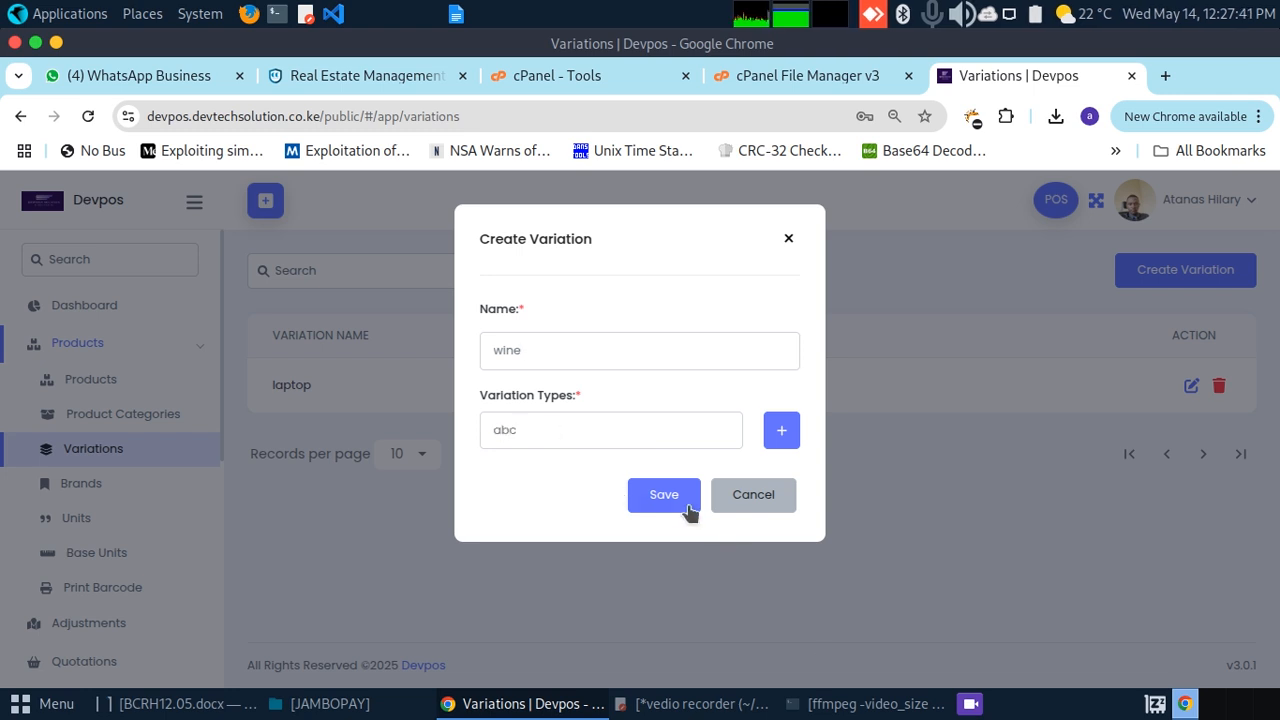
click(688, 510)
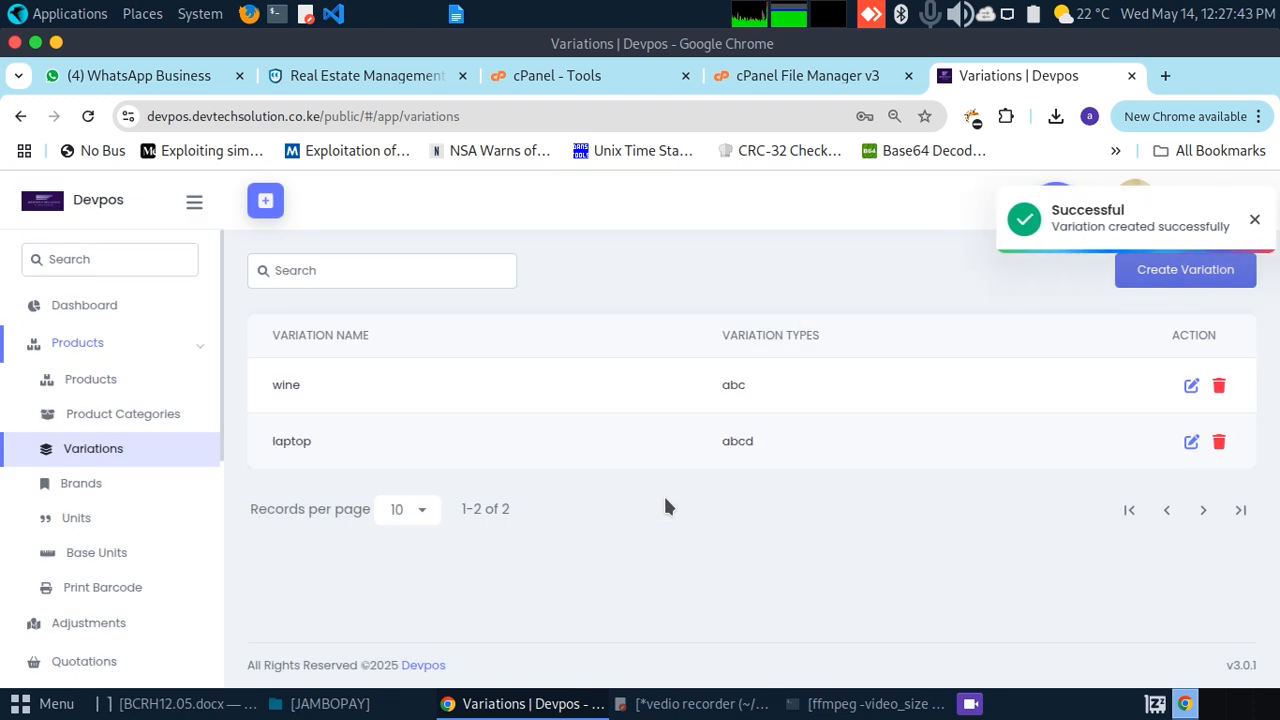
click(1254, 220)
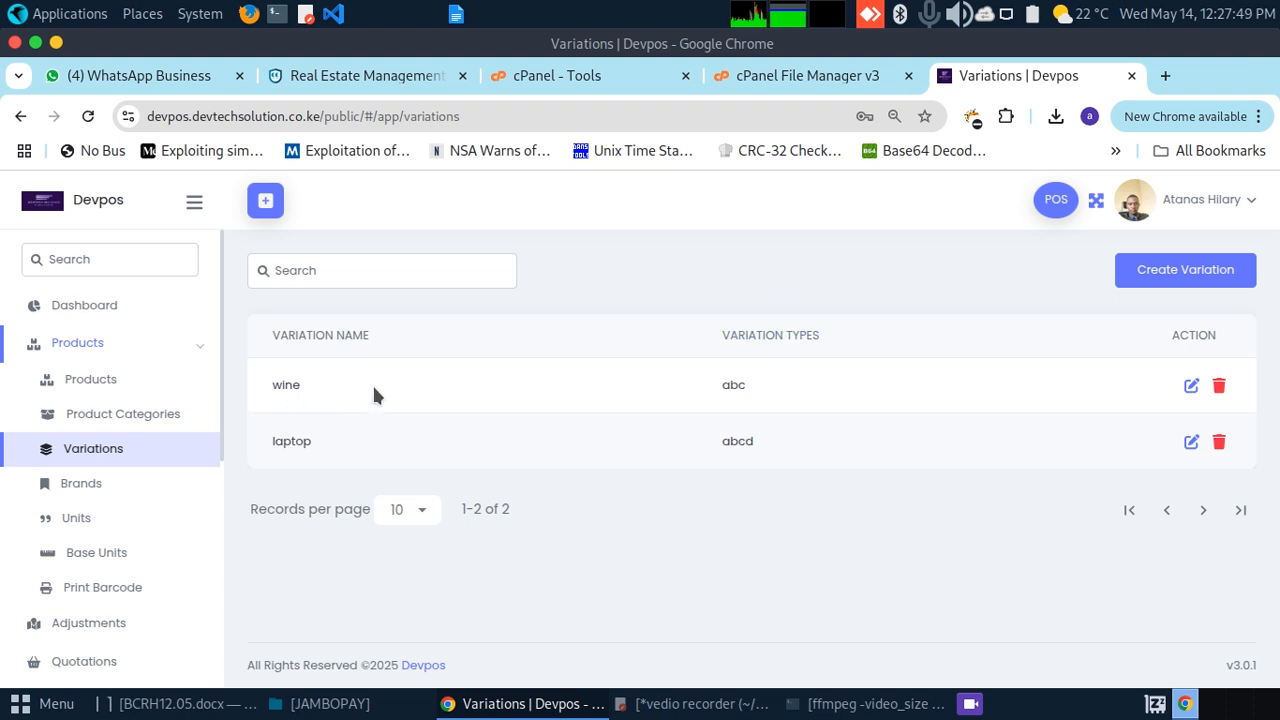
click(76, 490)
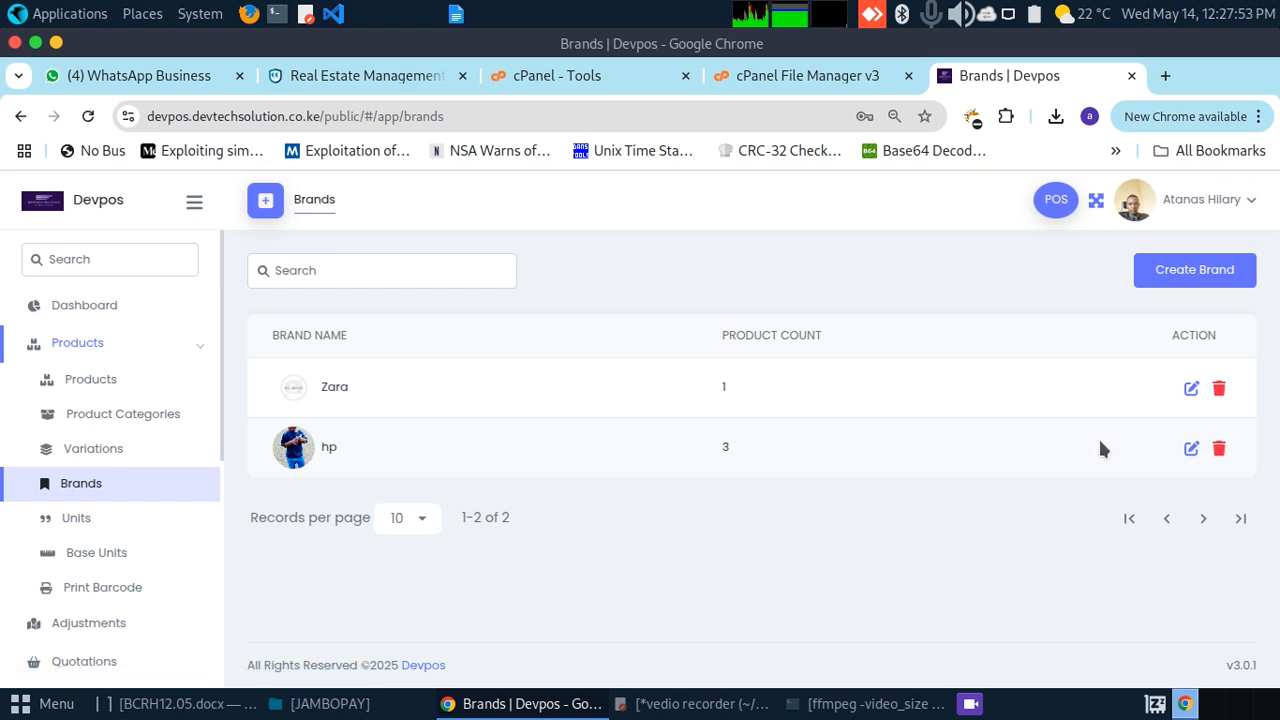
Step: Create a brand named 'new'
click(1168, 270)
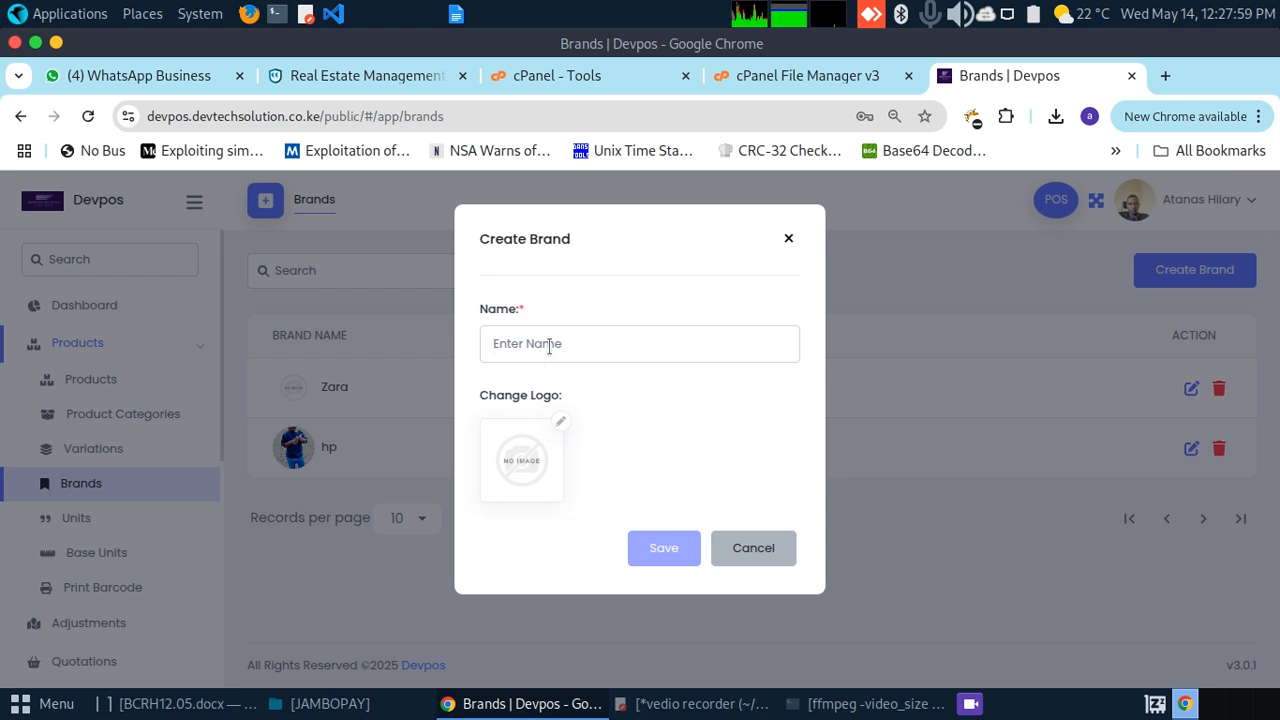
text(new)
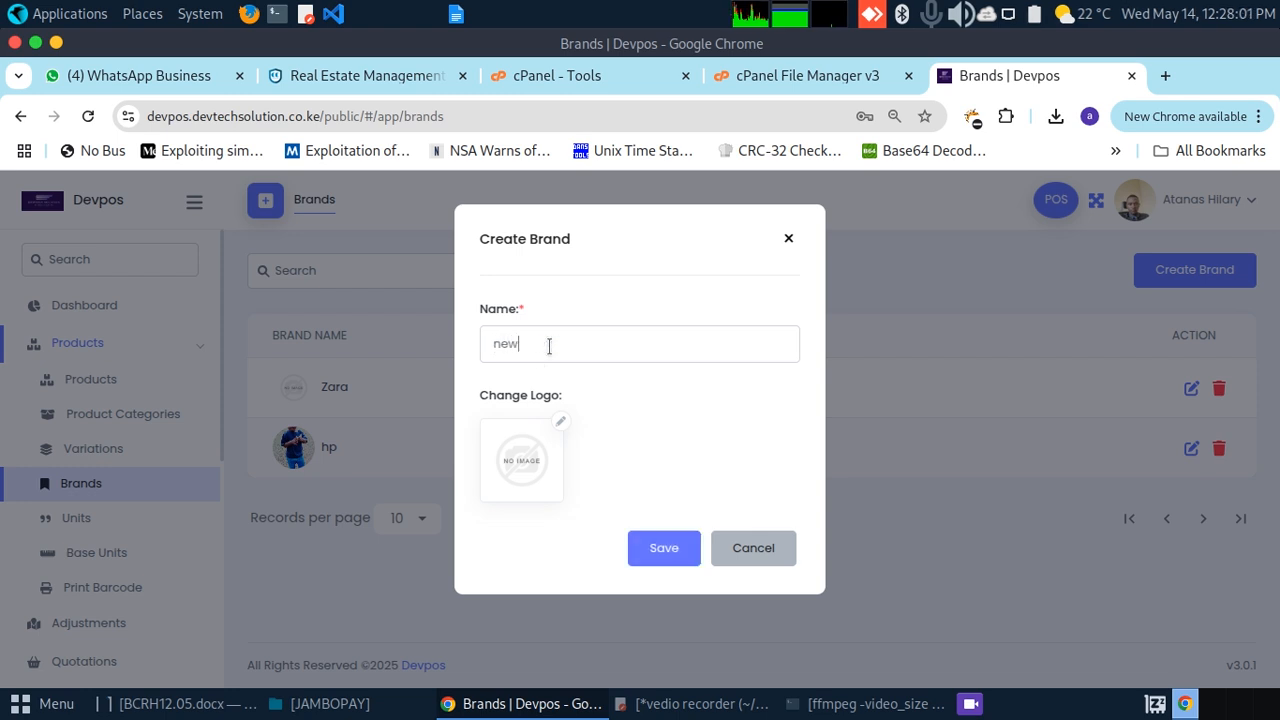
click(660, 548)
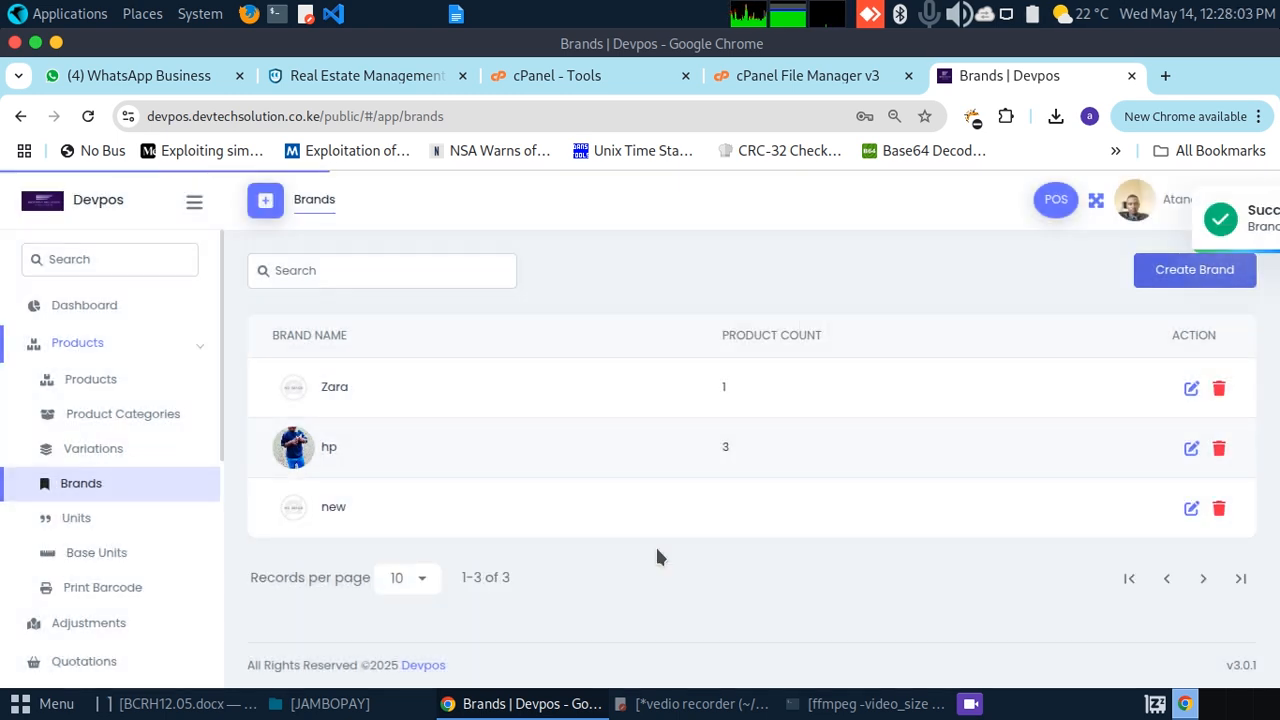
scroll(219, 445, down, 1)
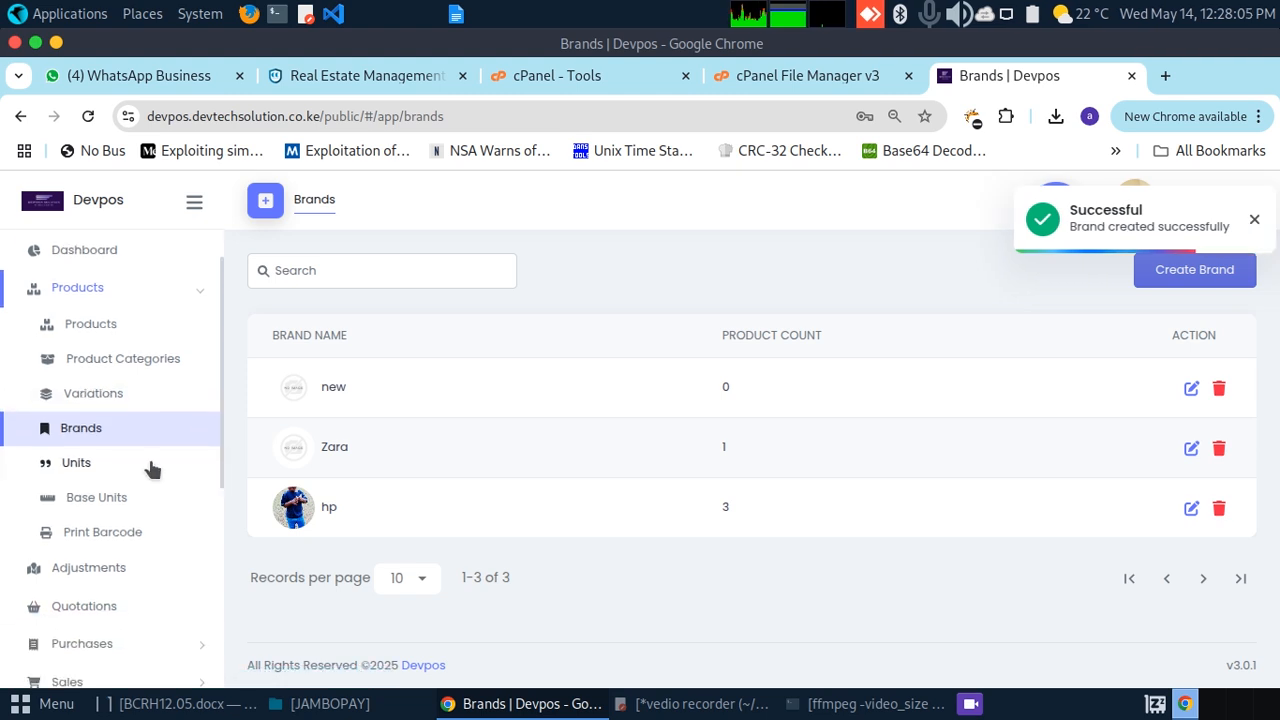
click(72, 464)
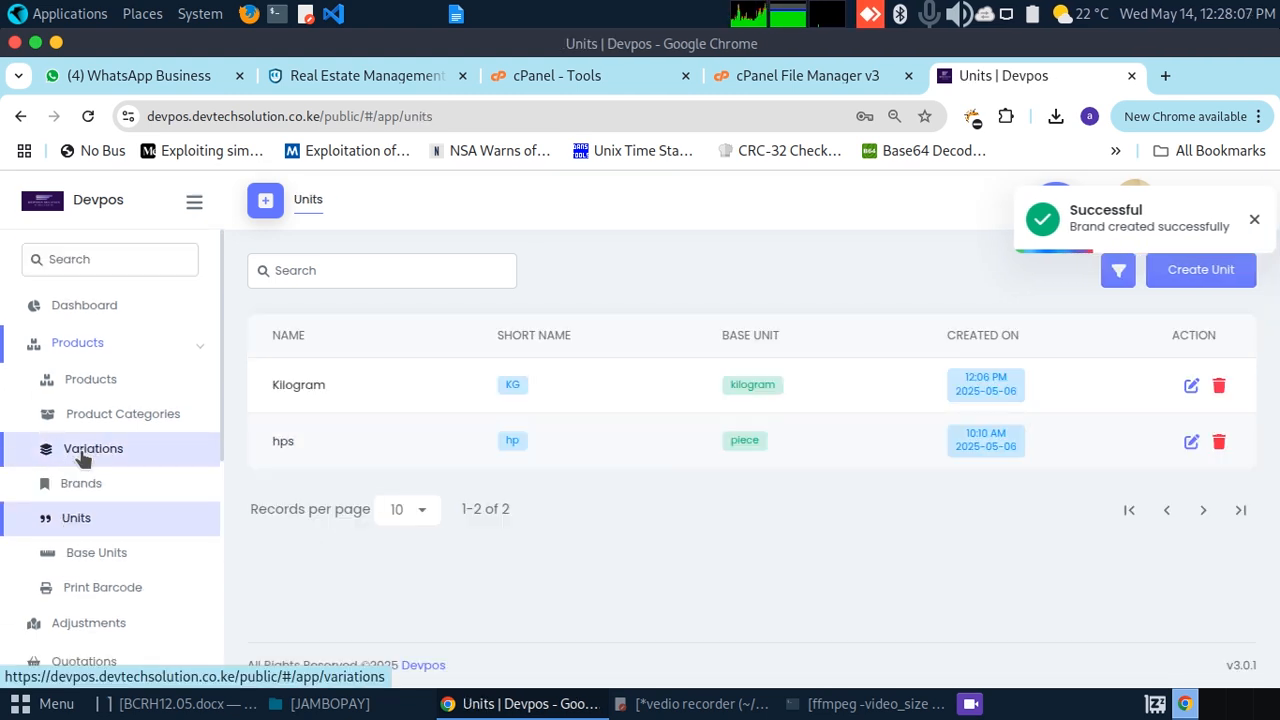
Step: Add a 'litres' unit with short name 'l' and base unit Dozens
click(1200, 270)
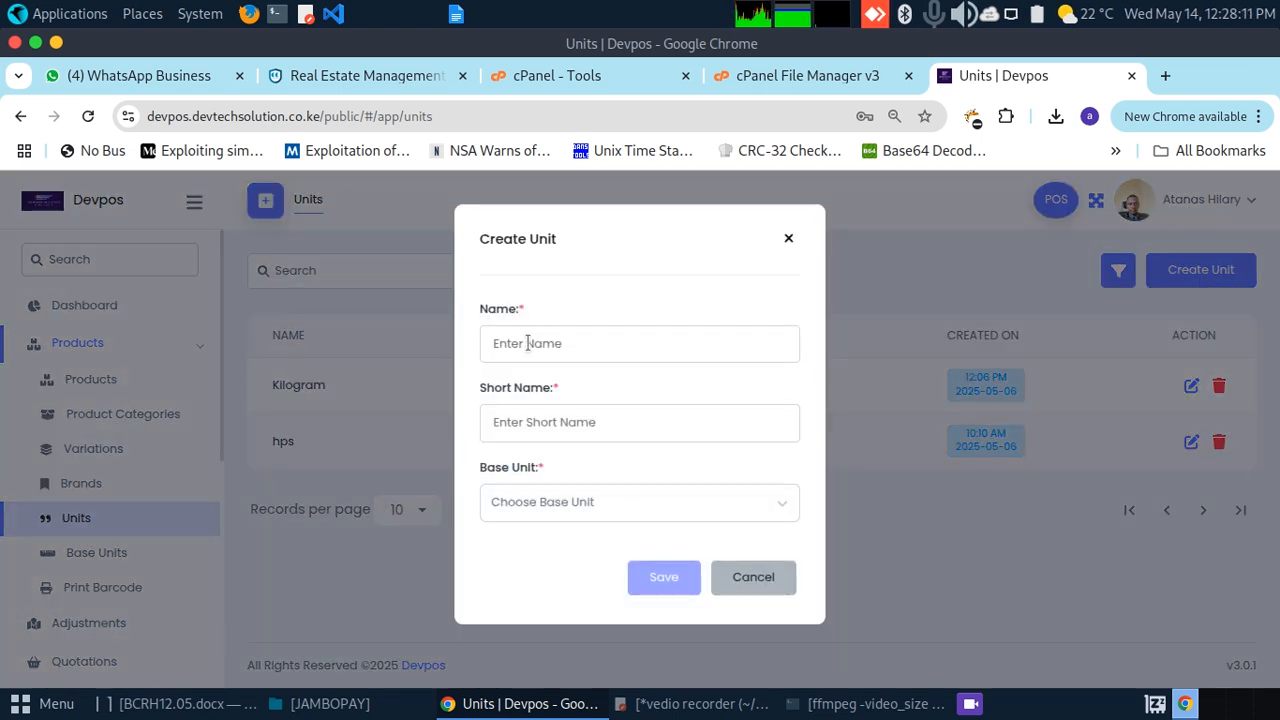
text(litres)
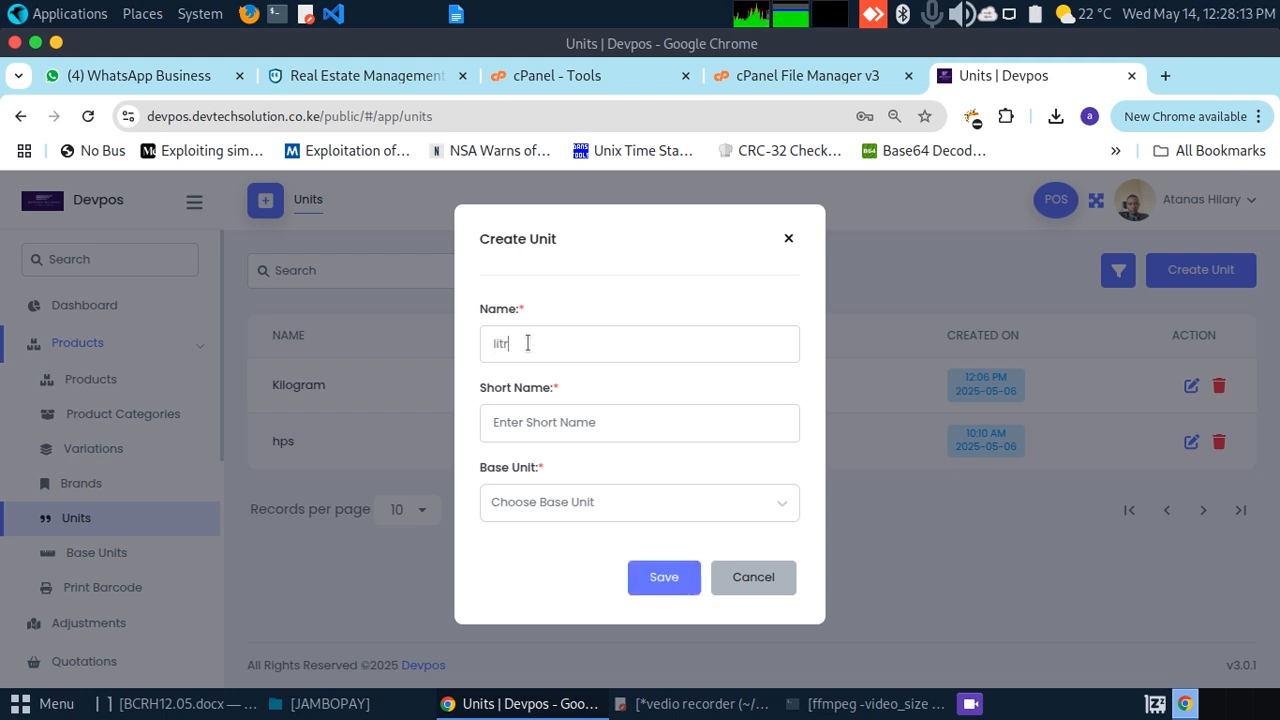
click(520, 419)
text(l)
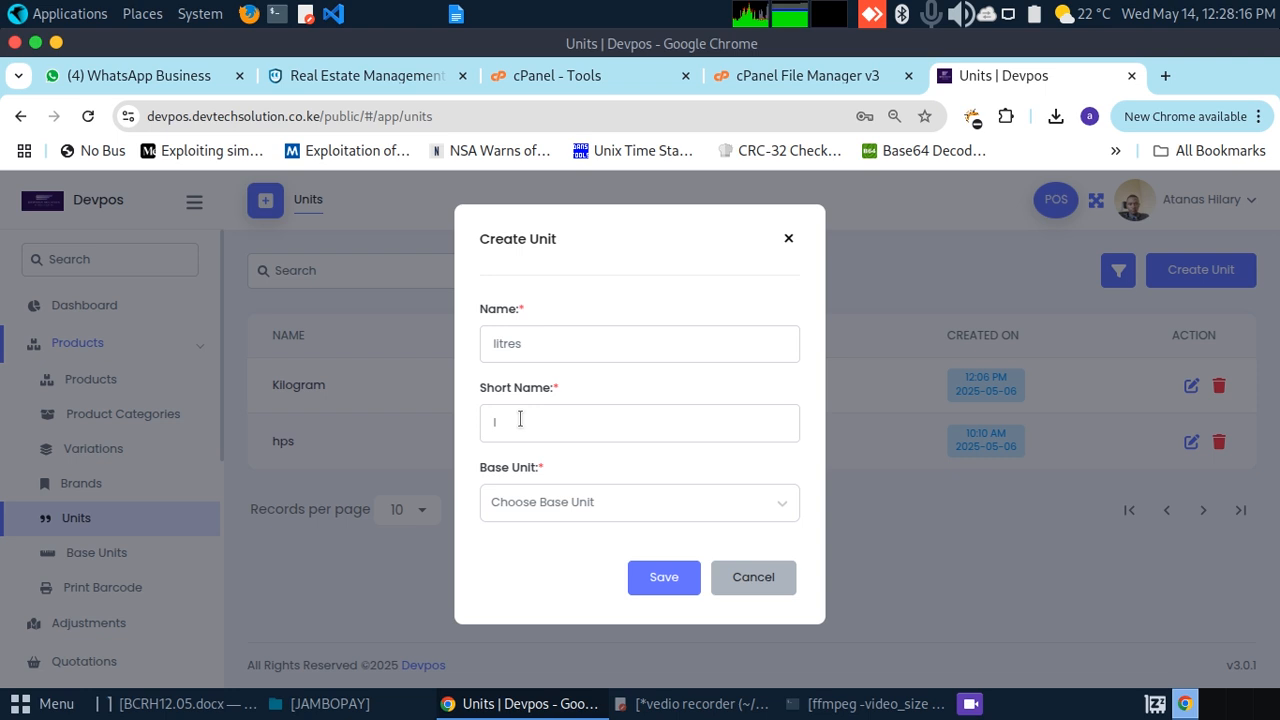
click(524, 502)
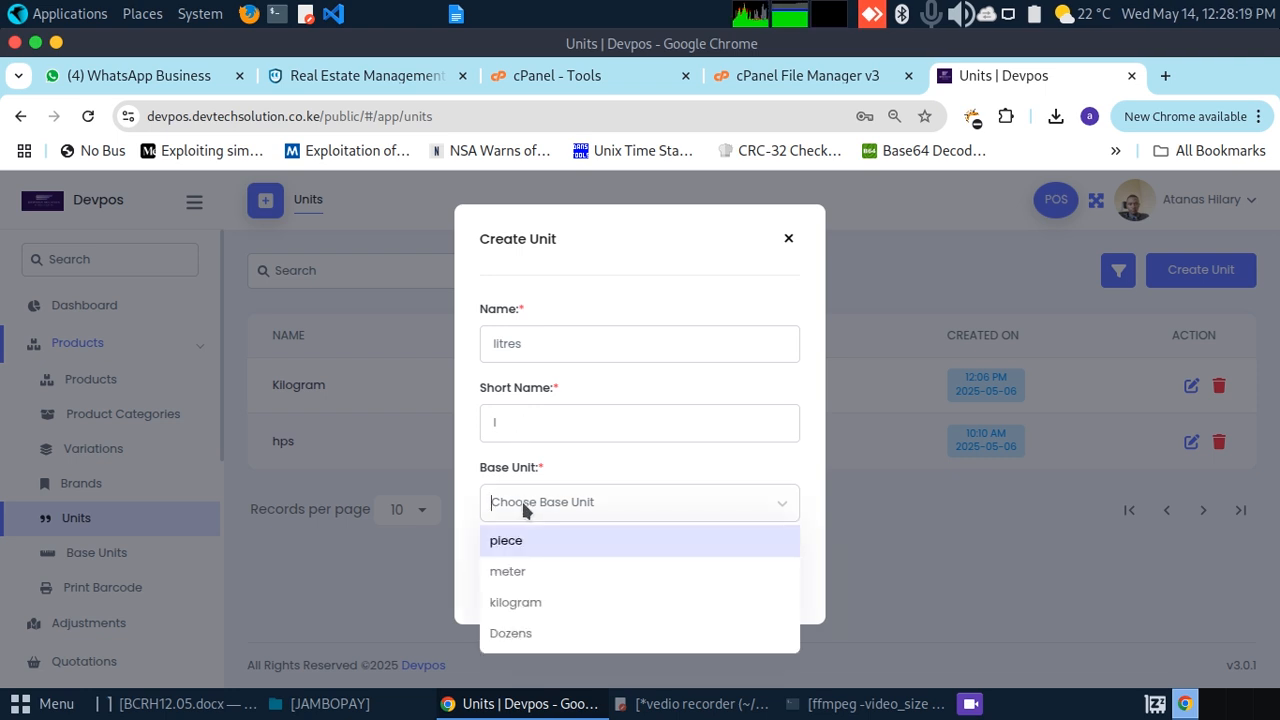
click(521, 633)
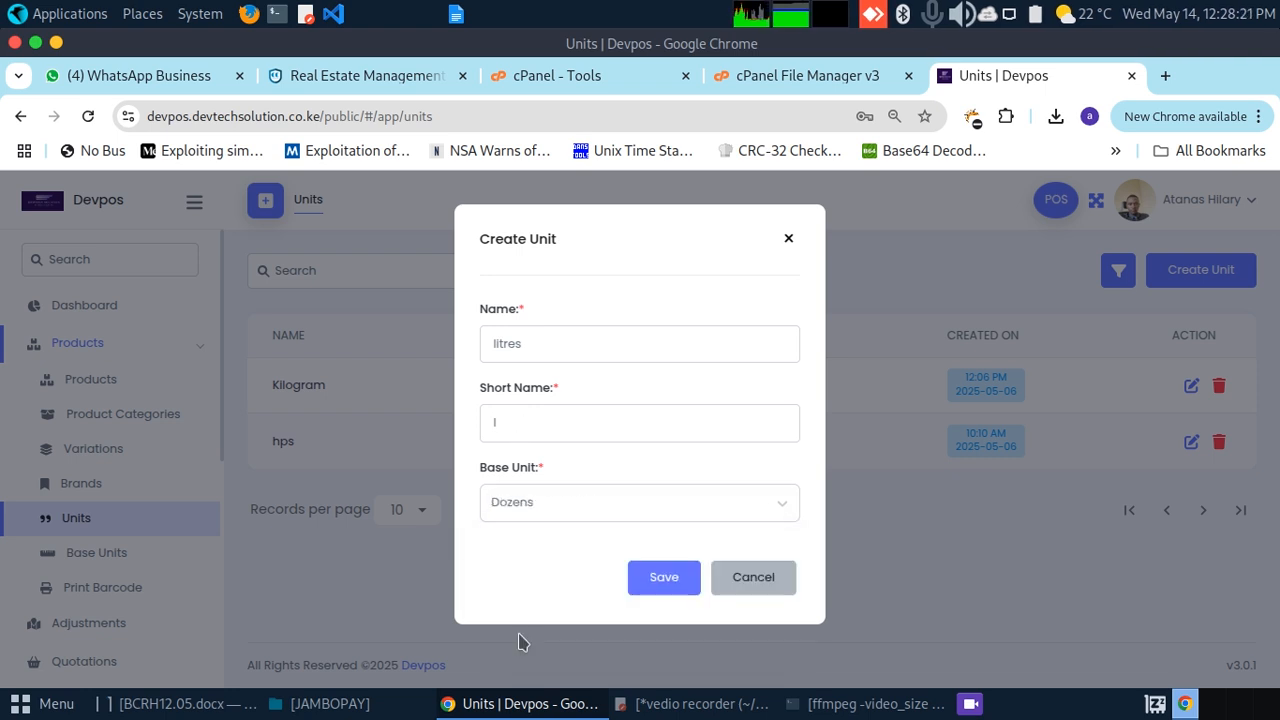
click(664, 577)
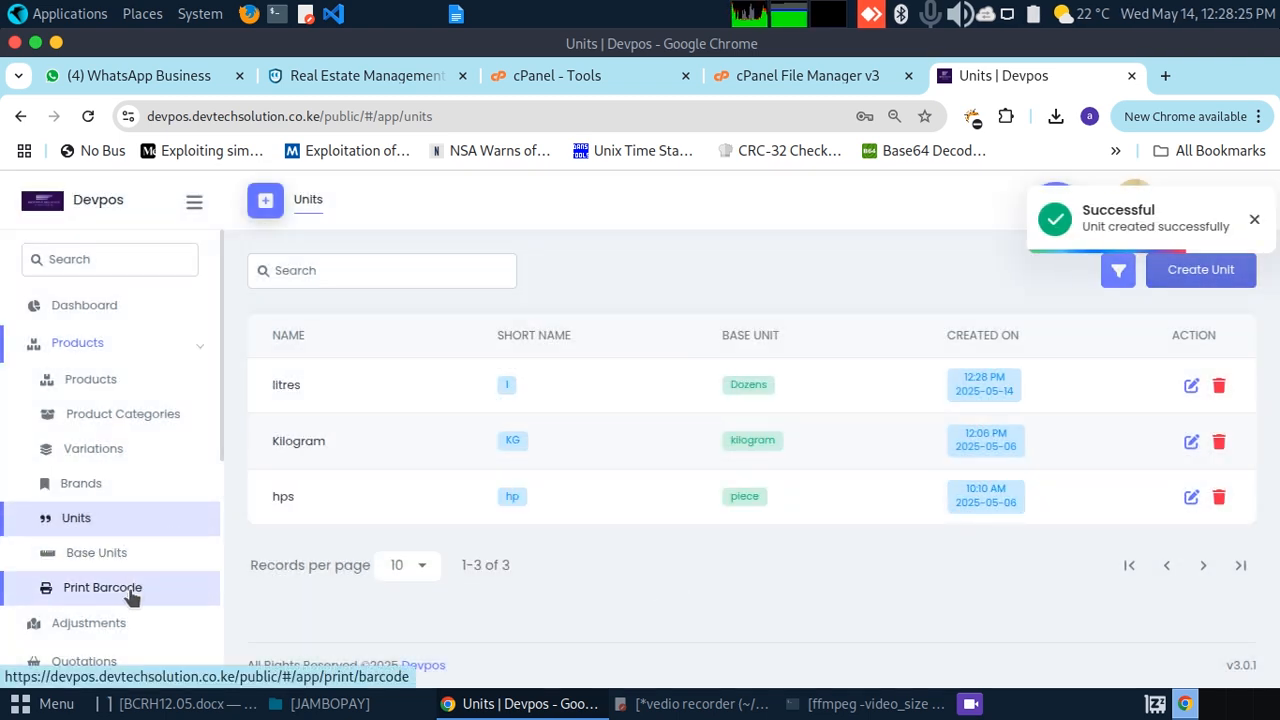
click(113, 381)
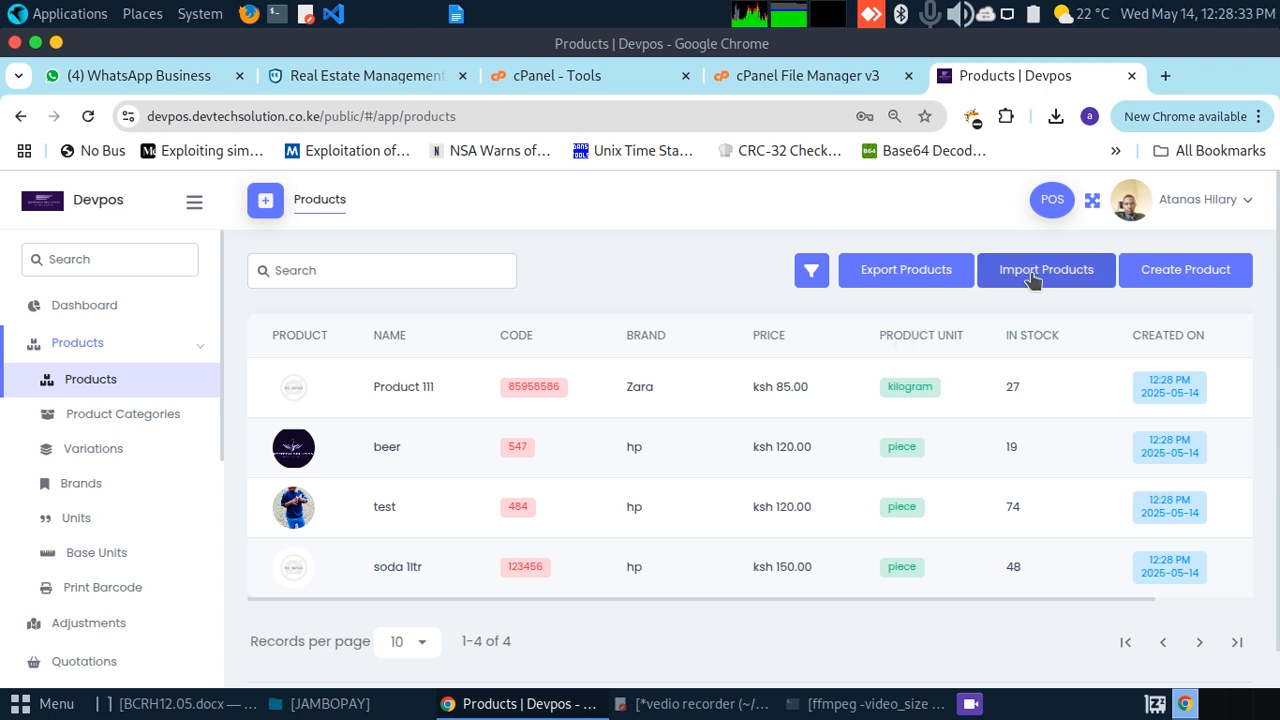
Step: Start a new product named 'demo wine' with product code 484
click(1179, 275)
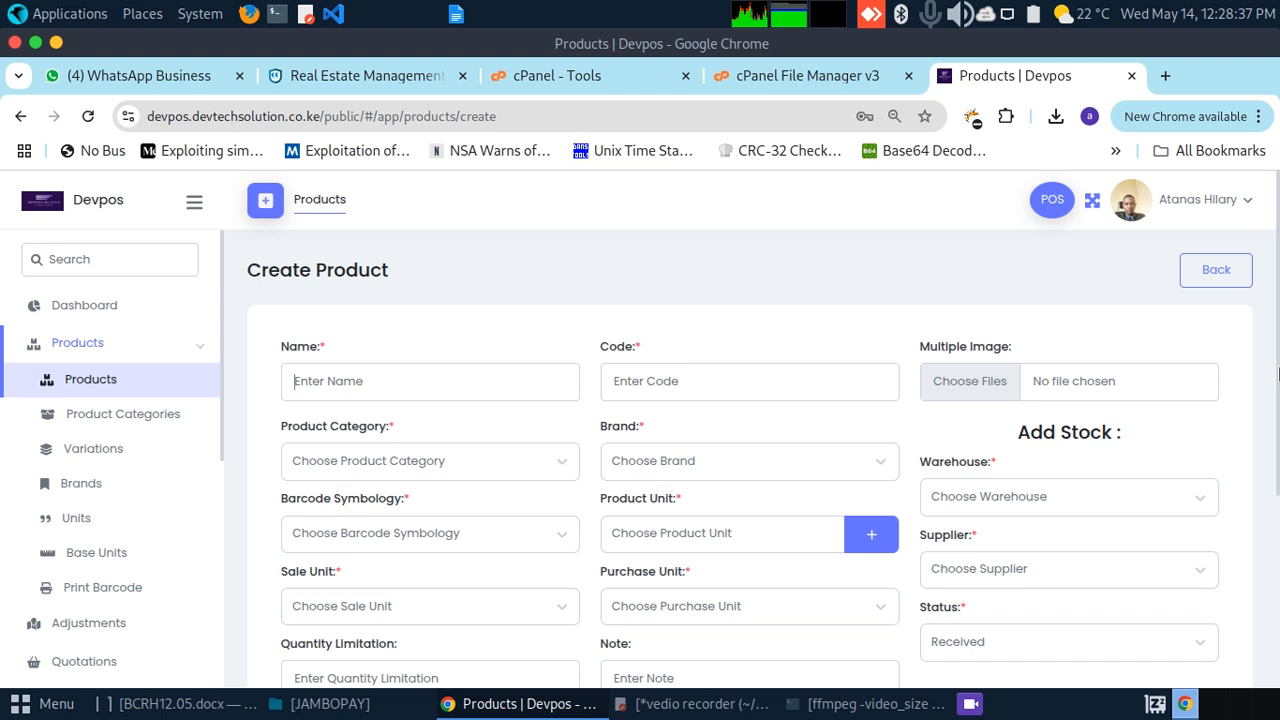
scroll(1277, 418, down, 1)
scroll(1277, 418, down, 1)
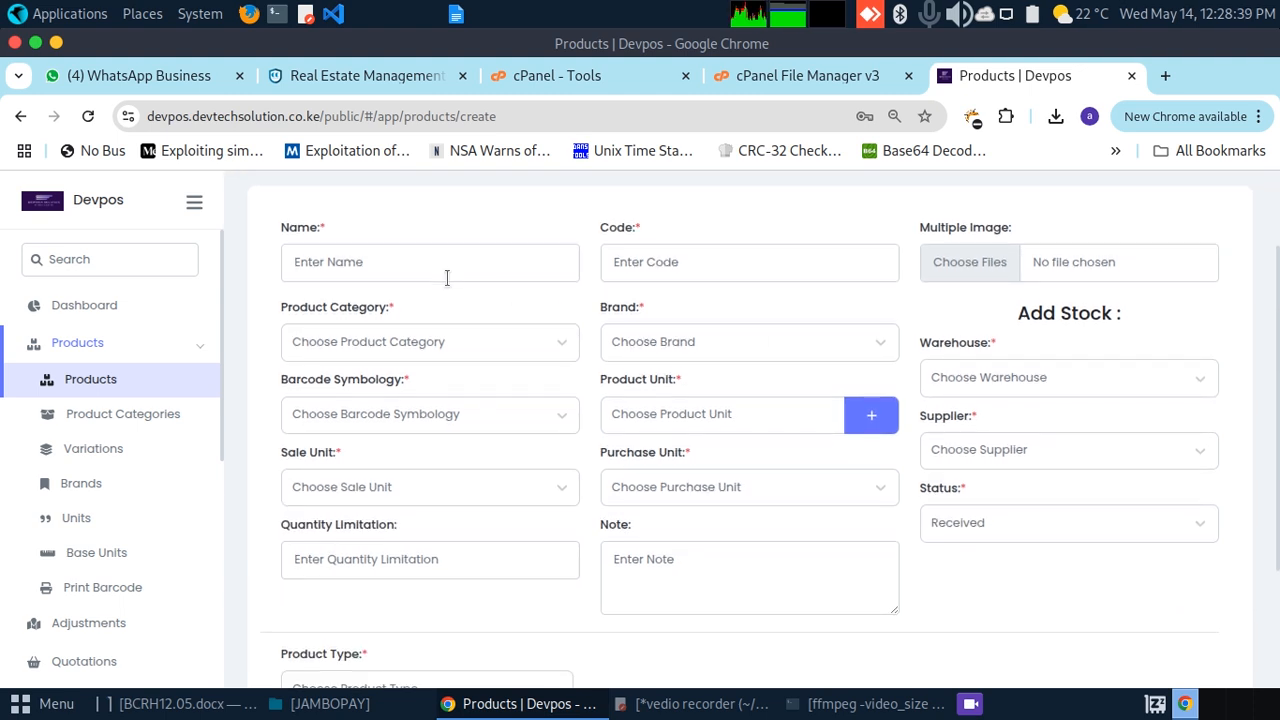
click(413, 272)
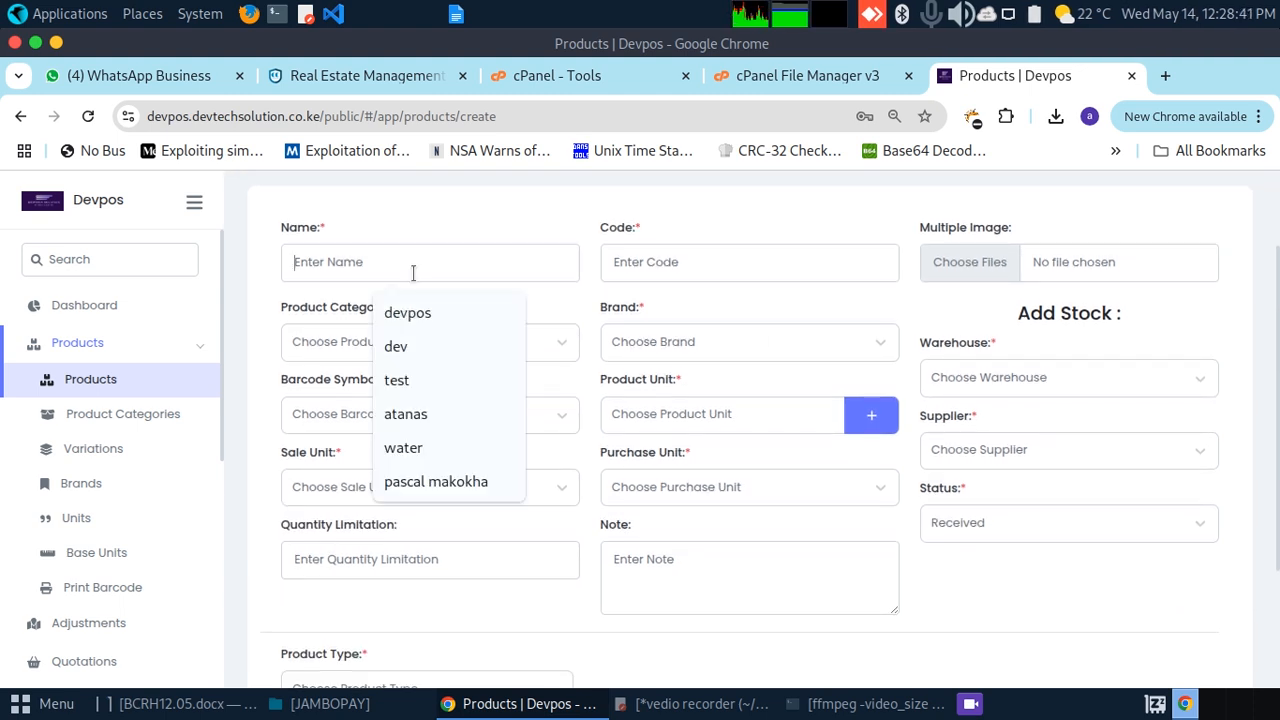
text(demo)
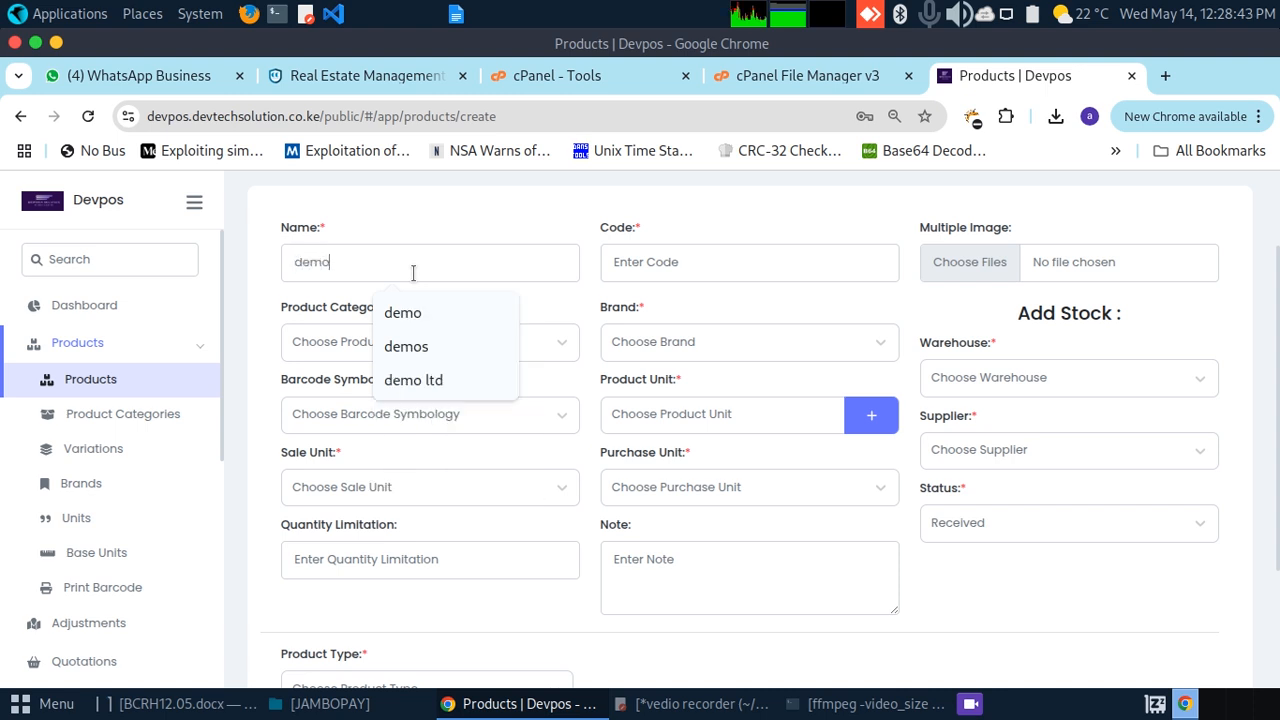
text( wi)
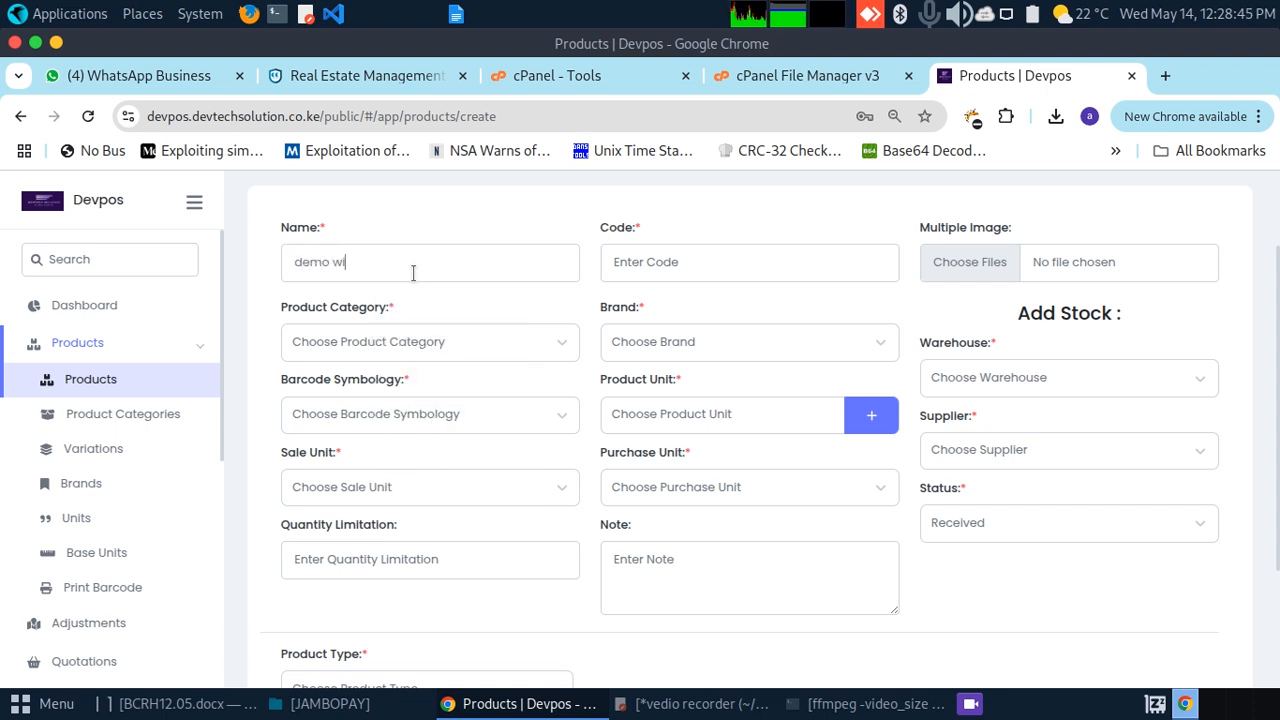
text(ne)
click(645, 264)
click(732, 310)
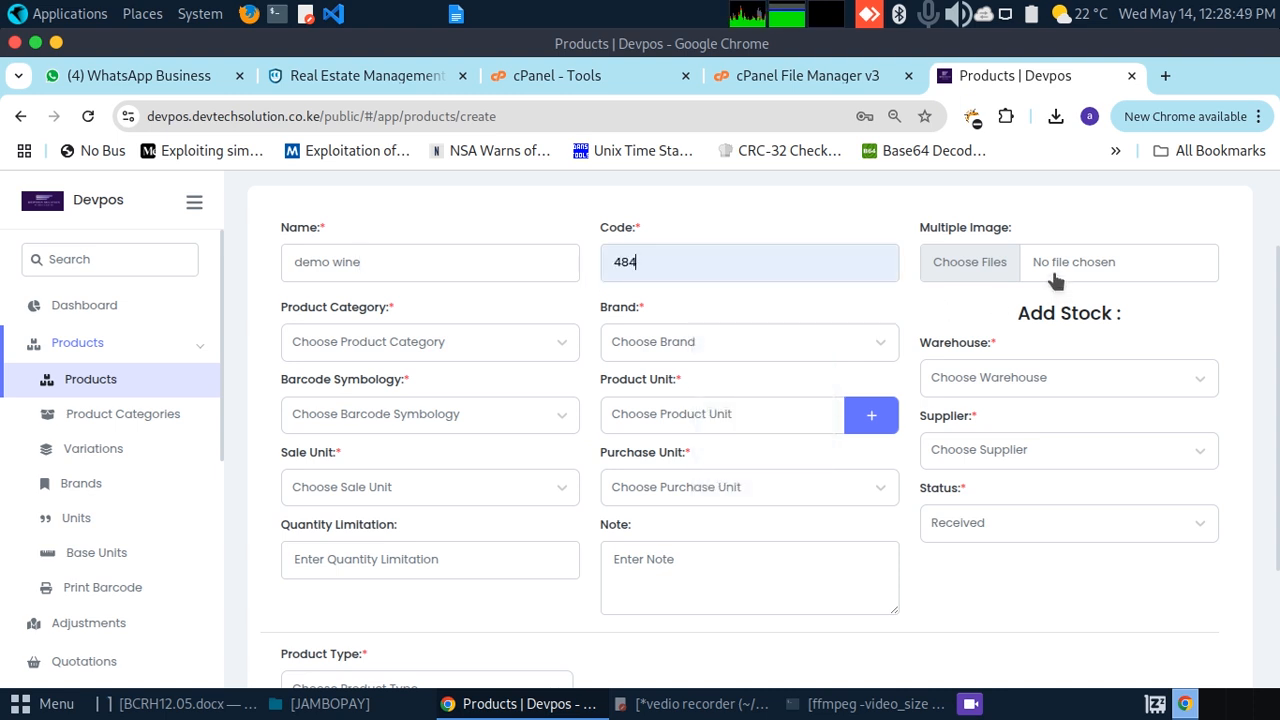
Step: Set category wines, brand new, warehouse Counter, Code 128 barcode, unit Dozens and a supplier
click(343, 338)
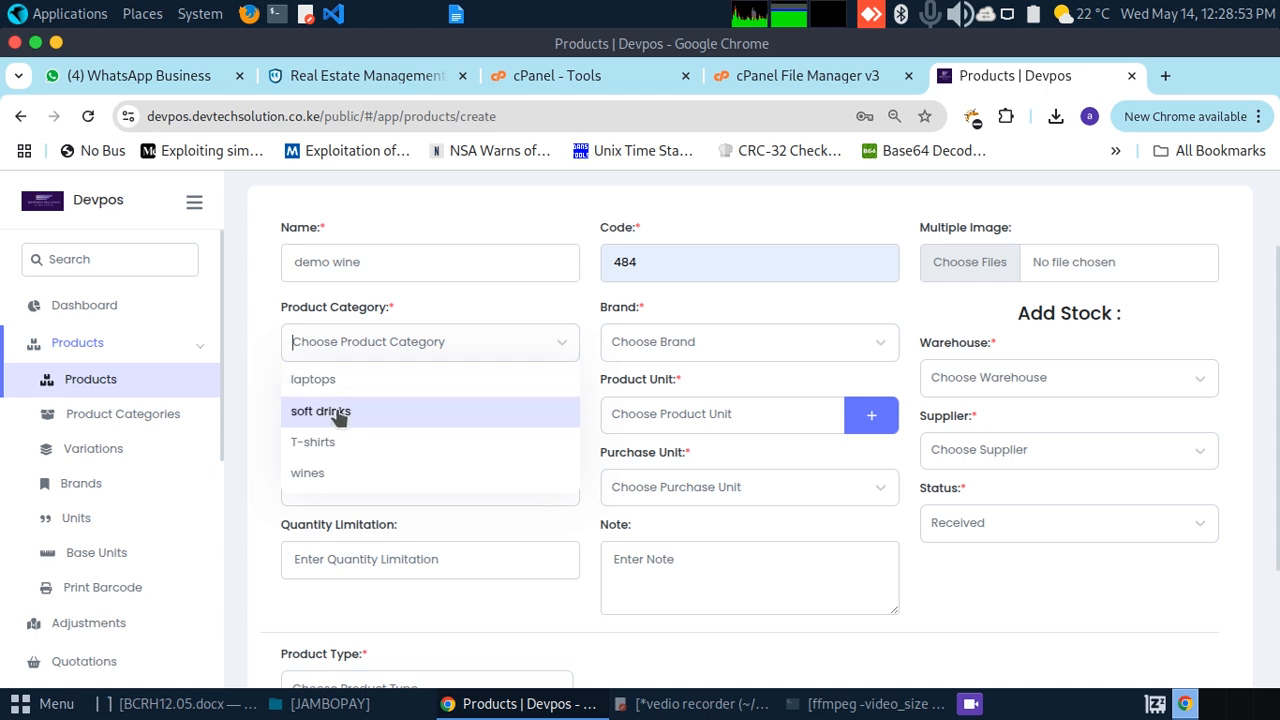
click(319, 477)
click(741, 346)
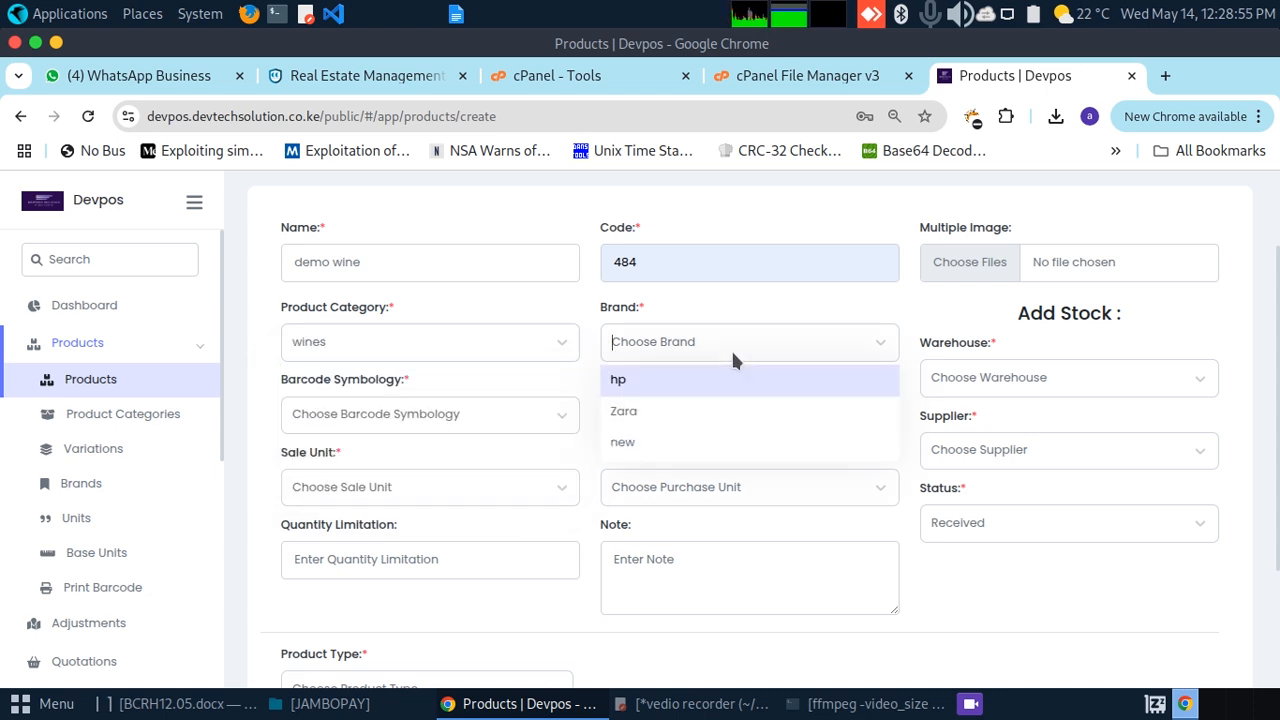
click(657, 442)
click(995, 368)
click(968, 445)
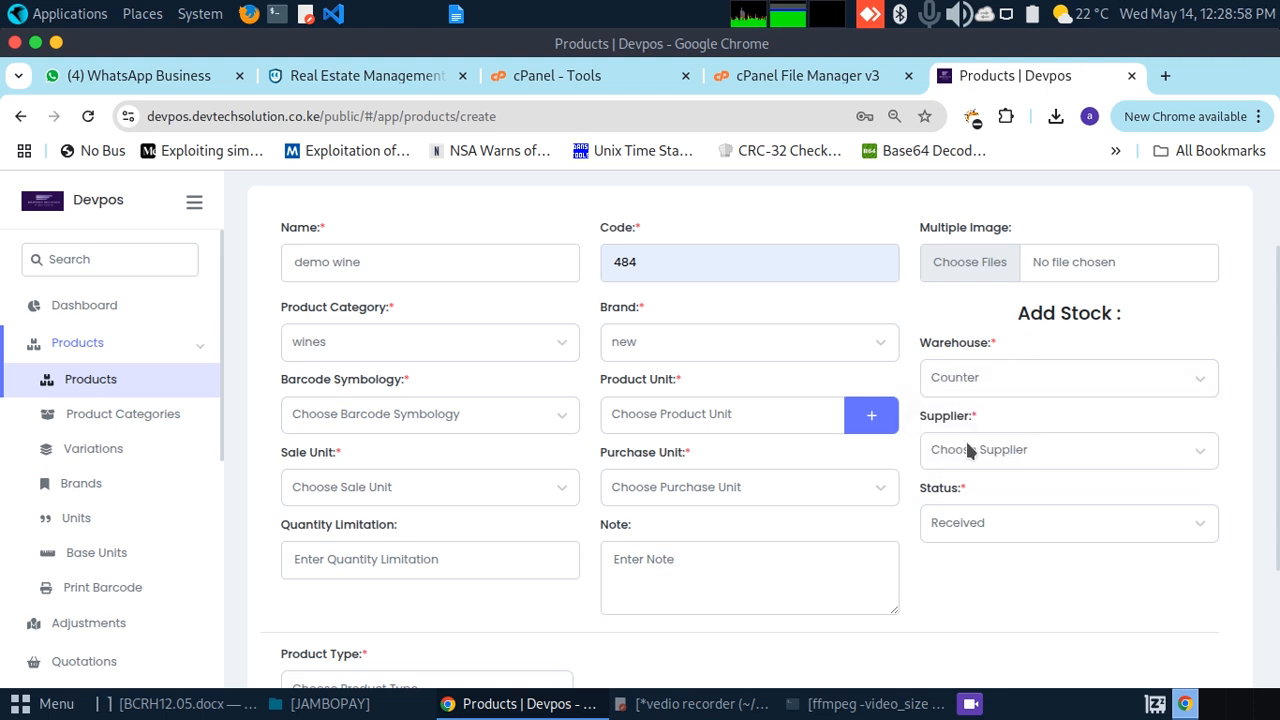
click(447, 416)
click(329, 452)
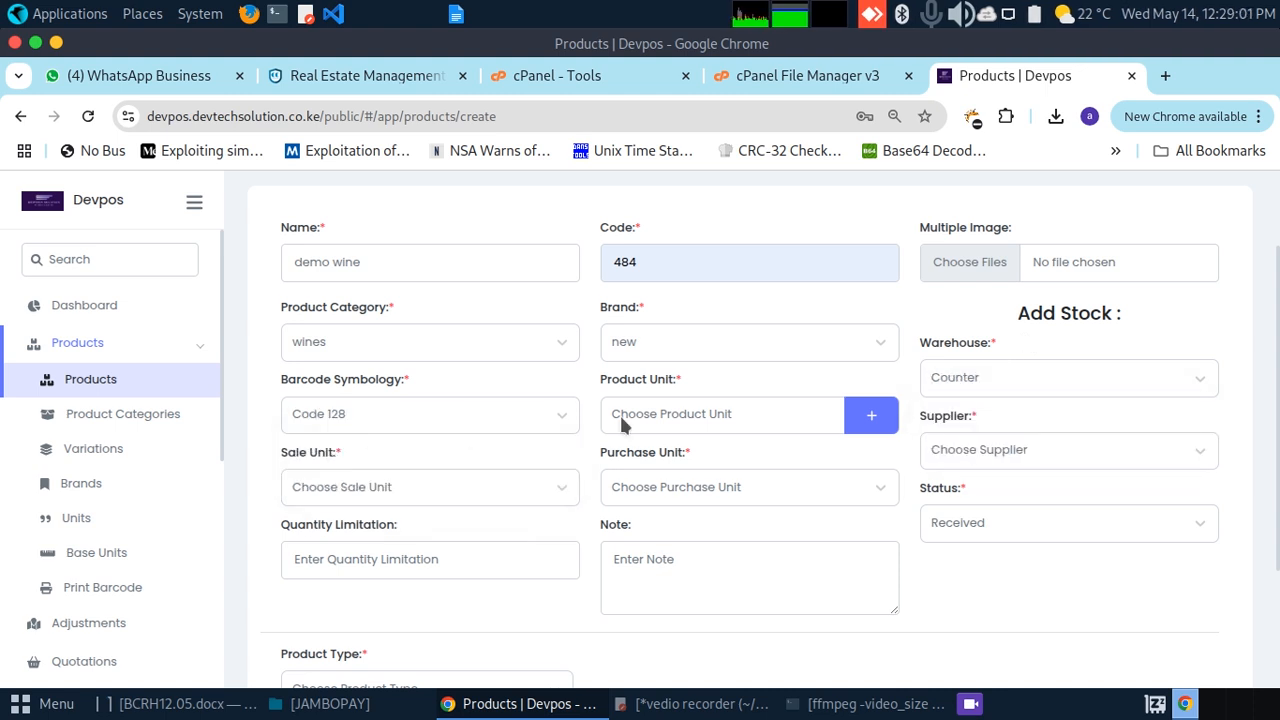
click(746, 410)
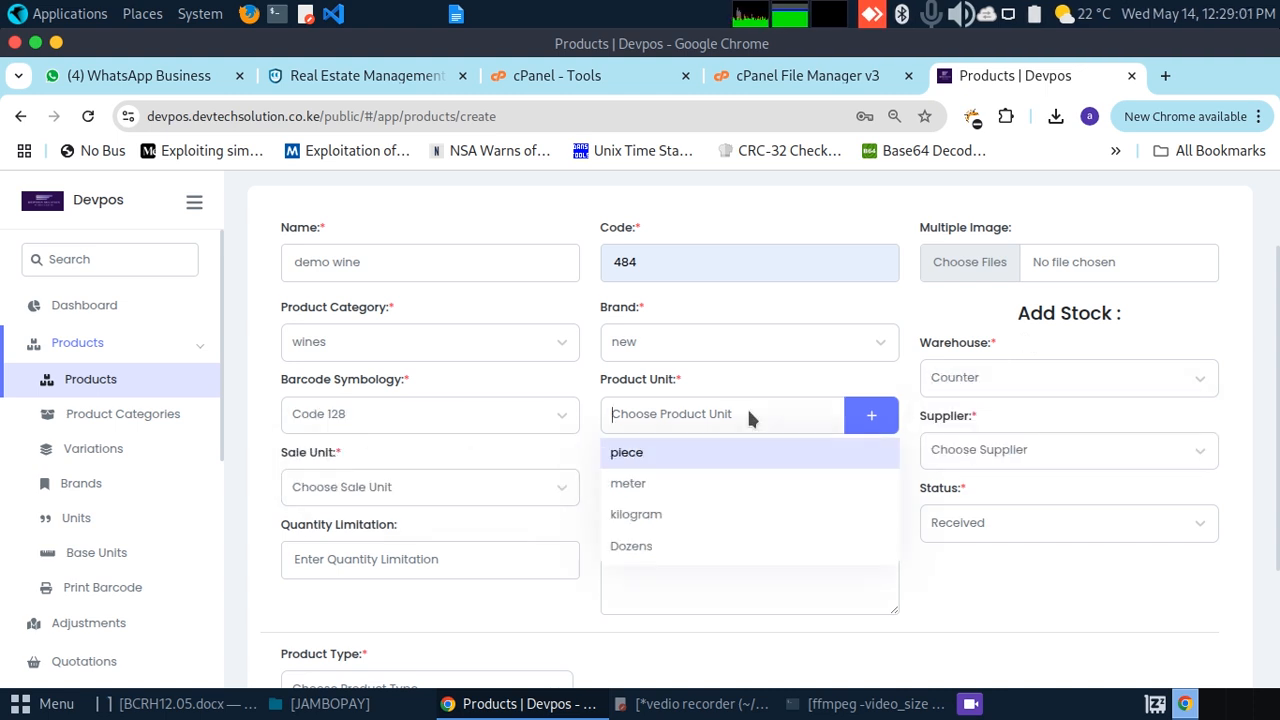
click(652, 545)
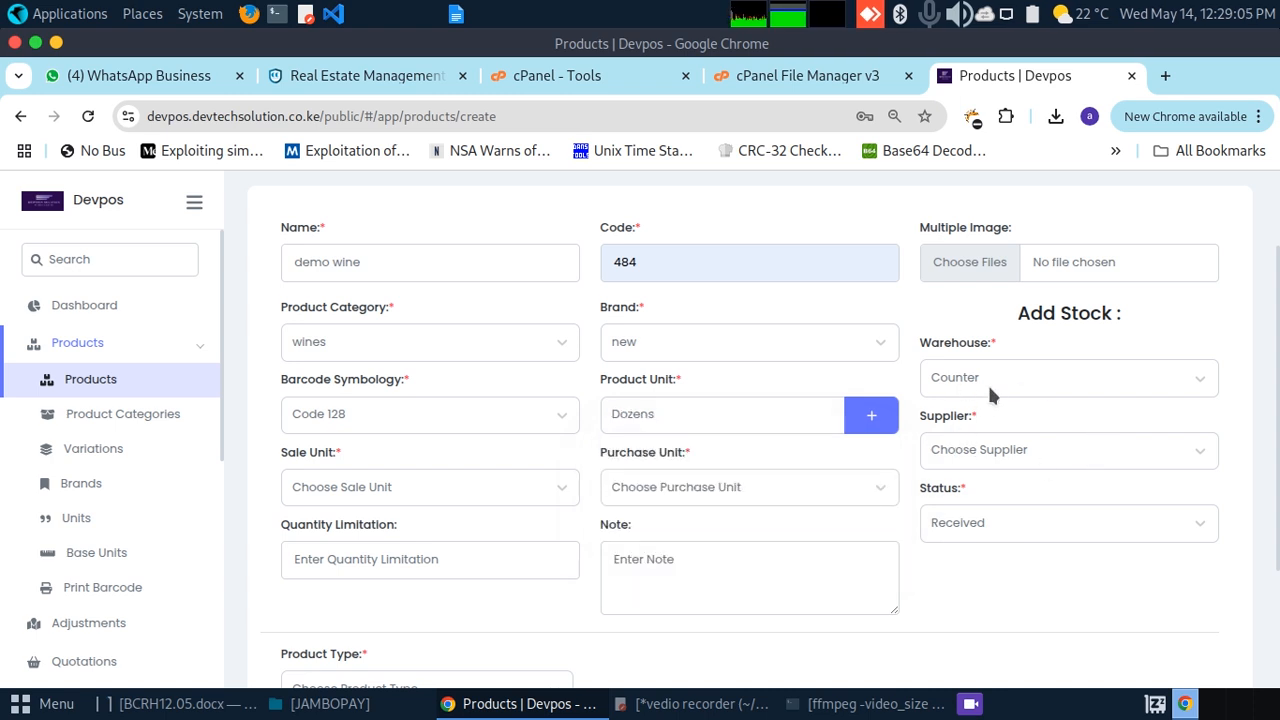
click(970, 453)
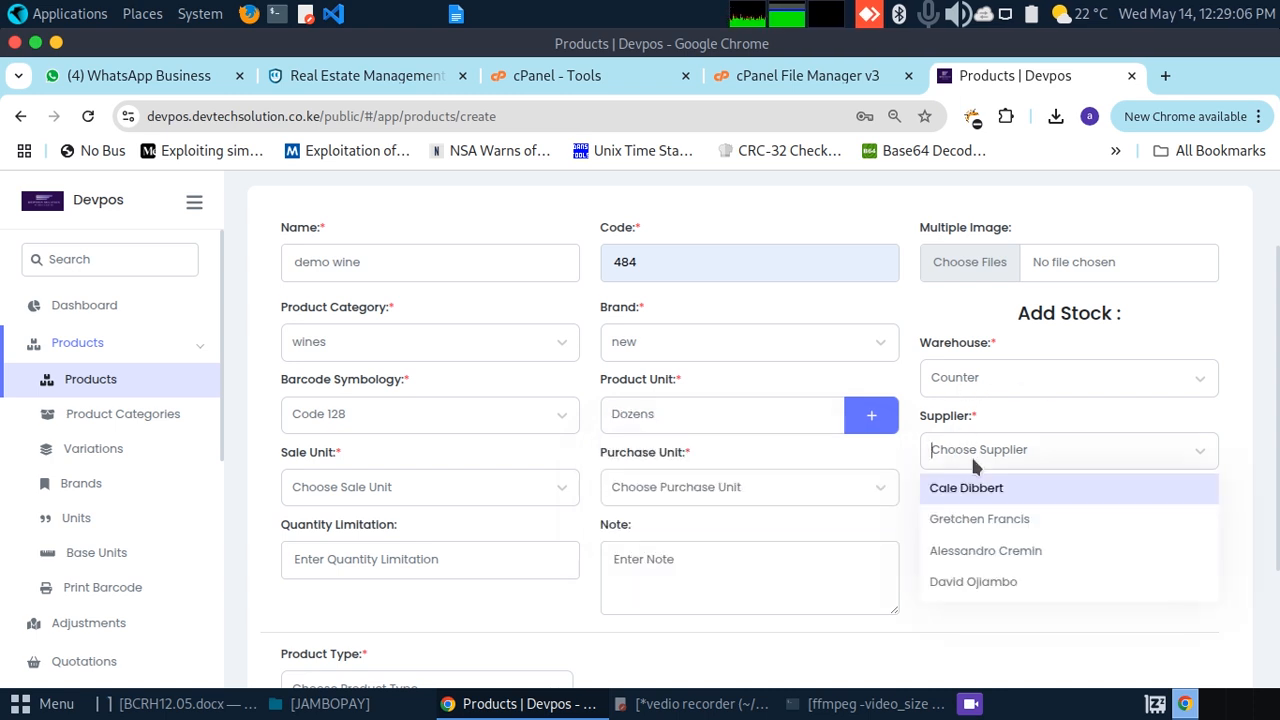
click(962, 584)
Step: Set sale and purchase units to litres, stock status Ordered, quantity limitation 10
click(428, 490)
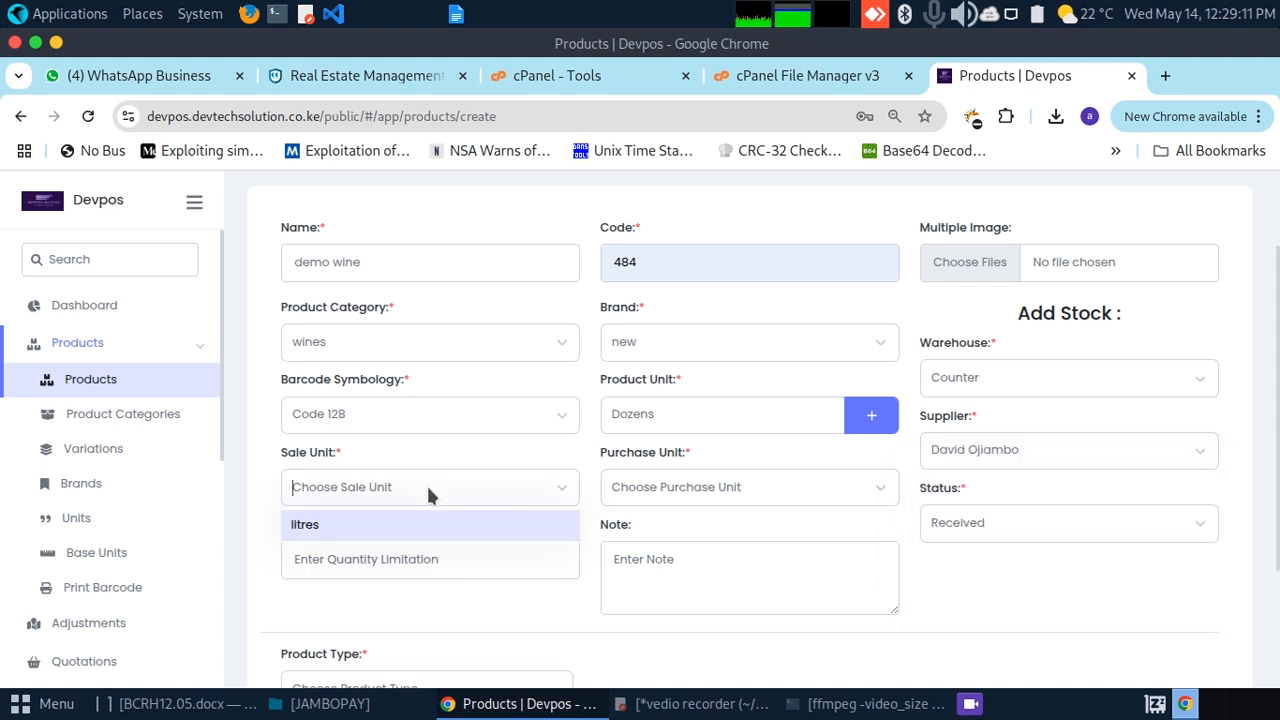
click(354, 528)
click(694, 478)
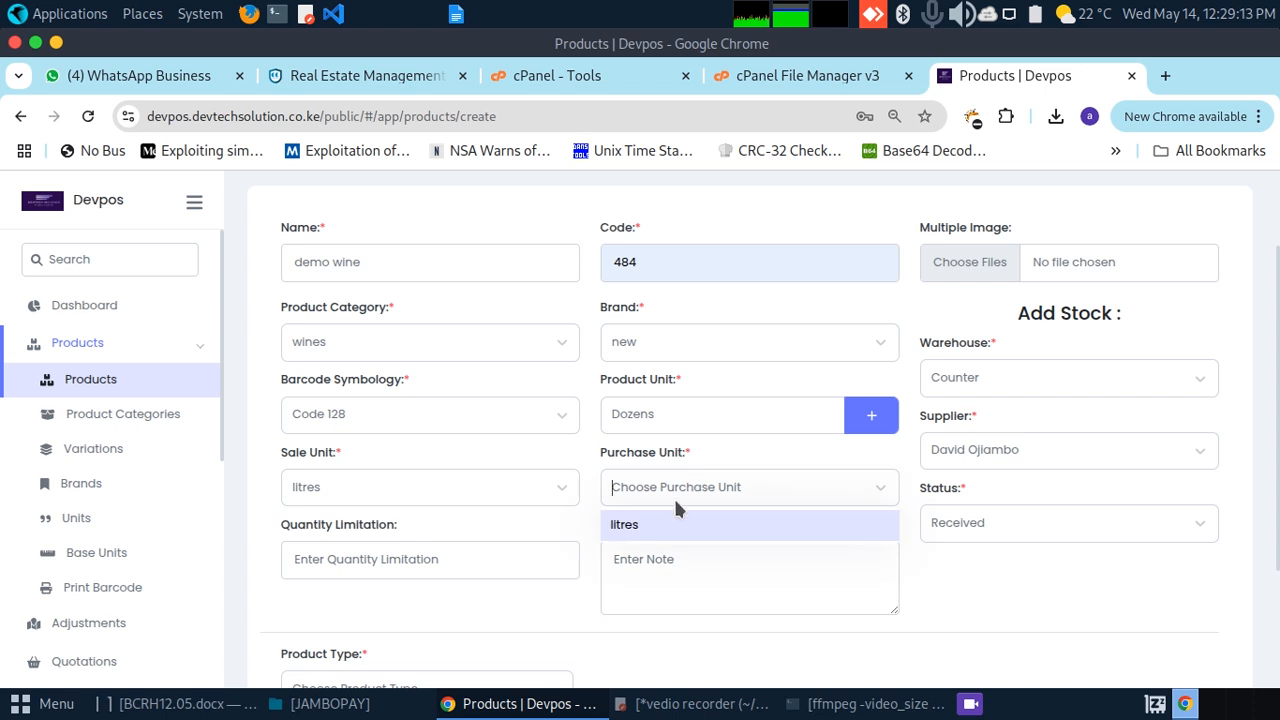
click(645, 530)
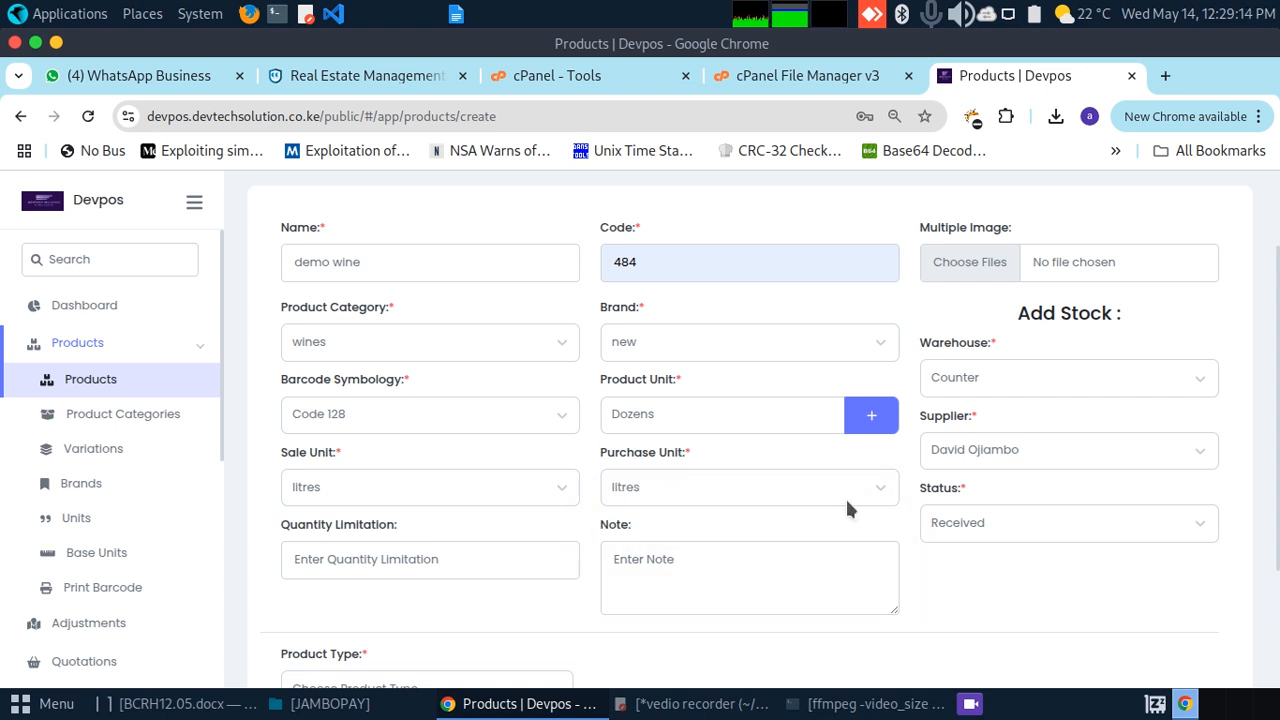
click(974, 517)
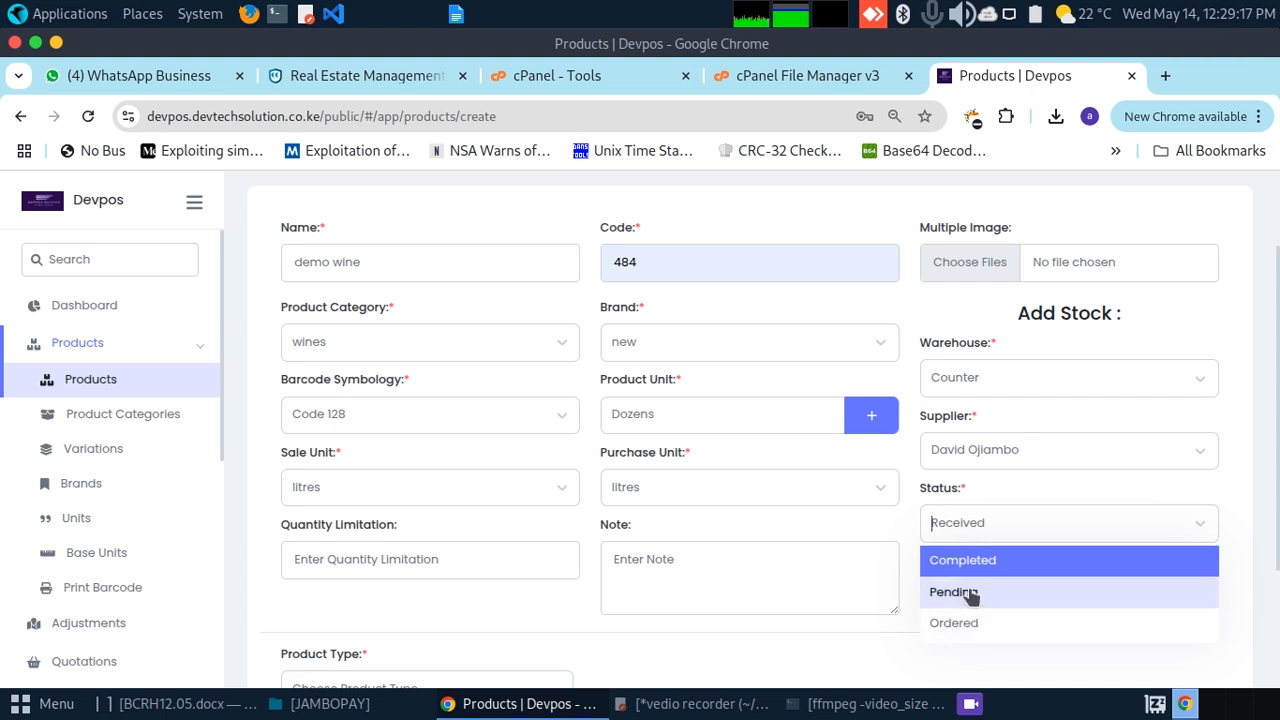
click(966, 622)
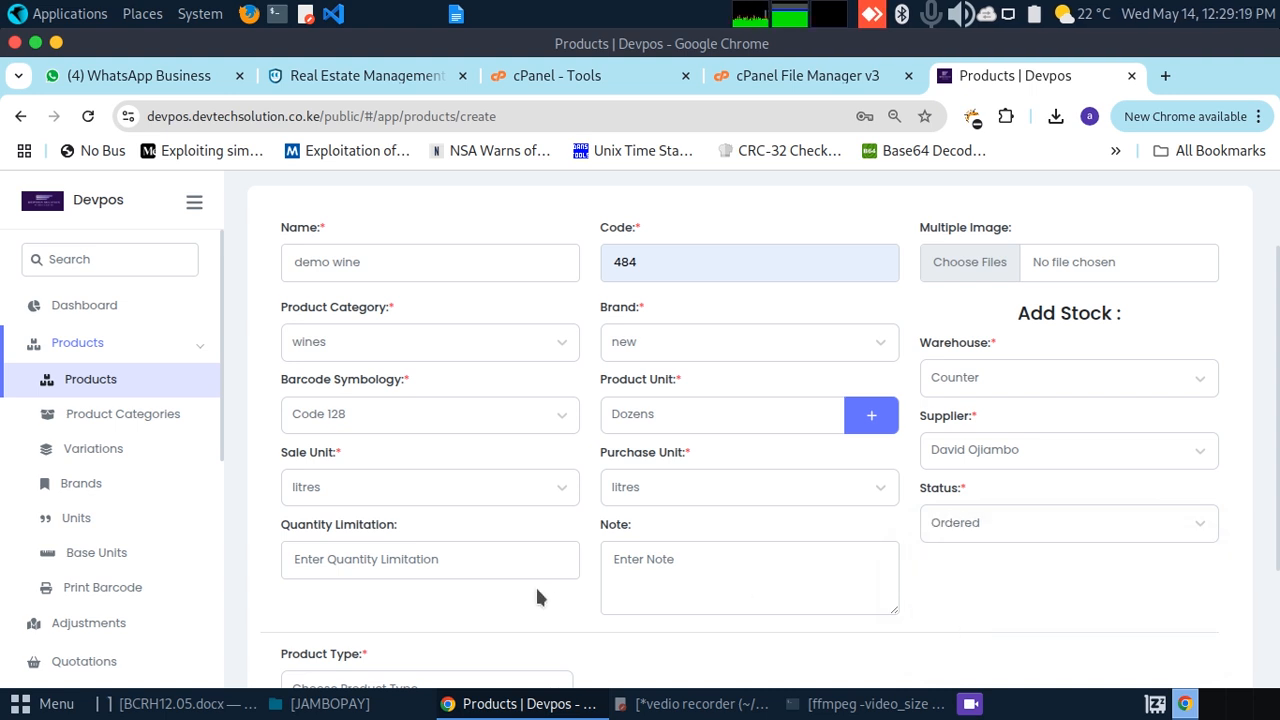
click(455, 560)
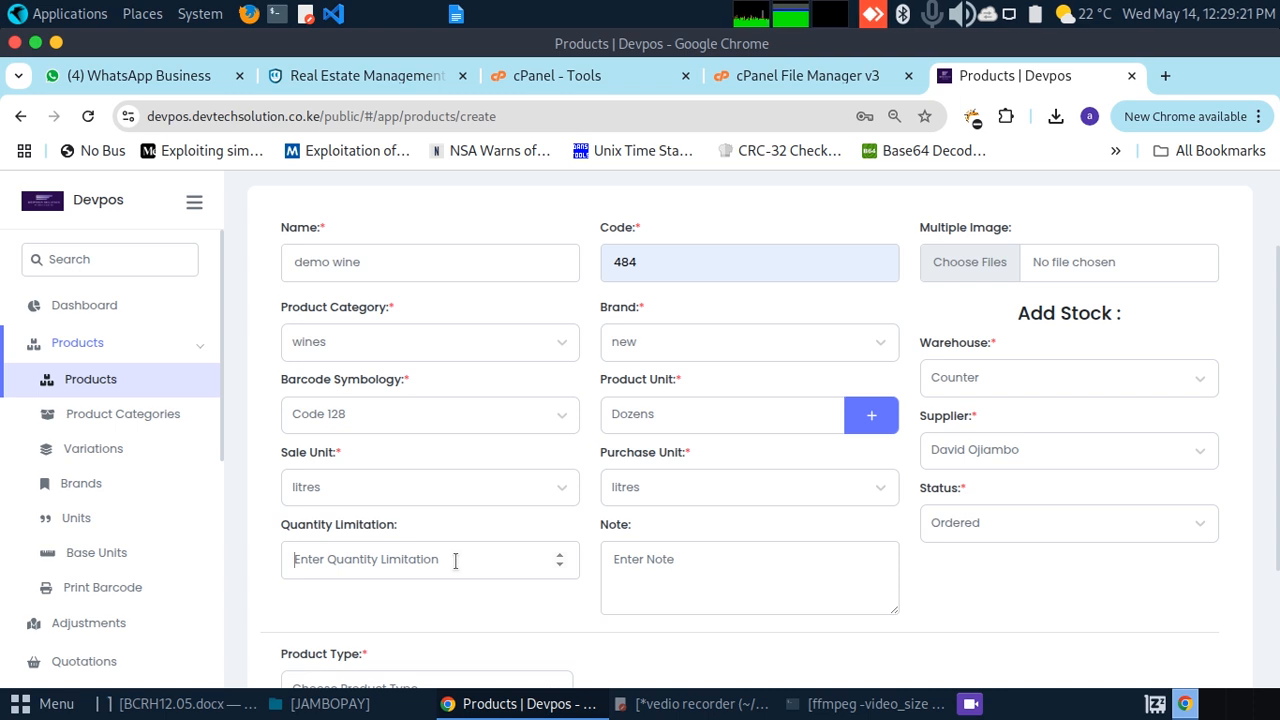
text(100)
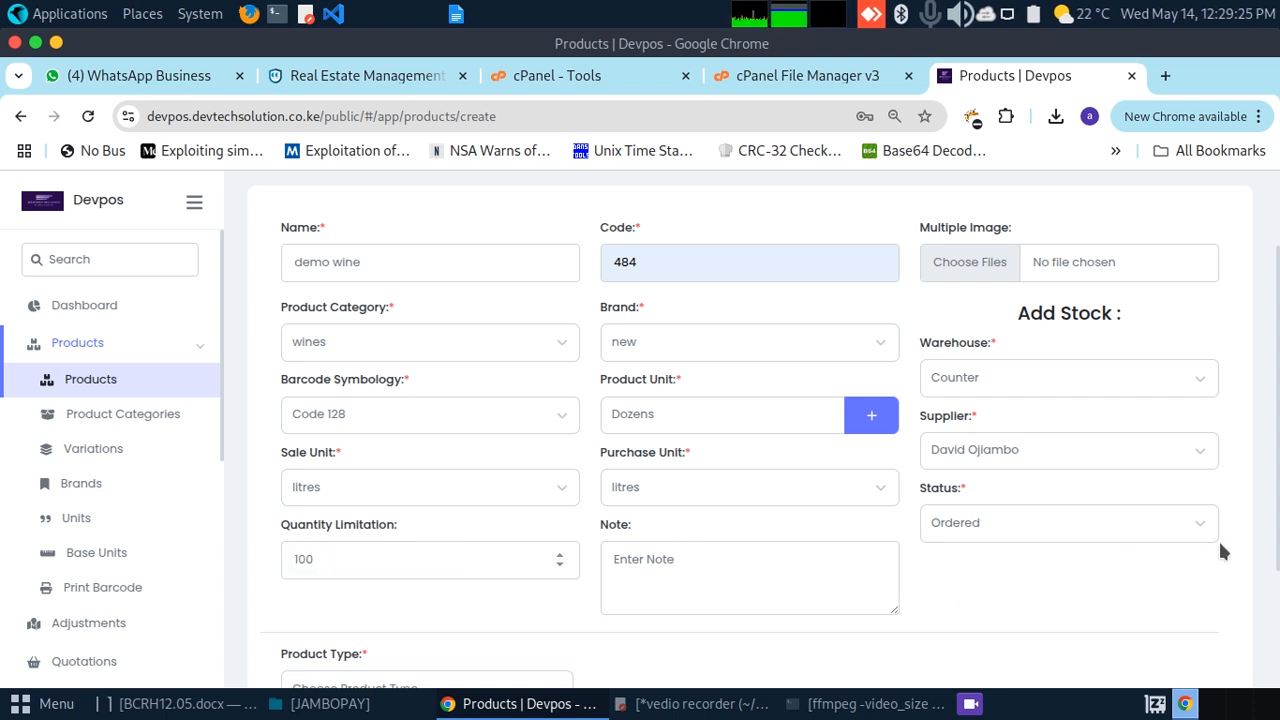
Step: Make it a single product with cost 2000 and price 2500
scroll(1277, 387, down, 2)
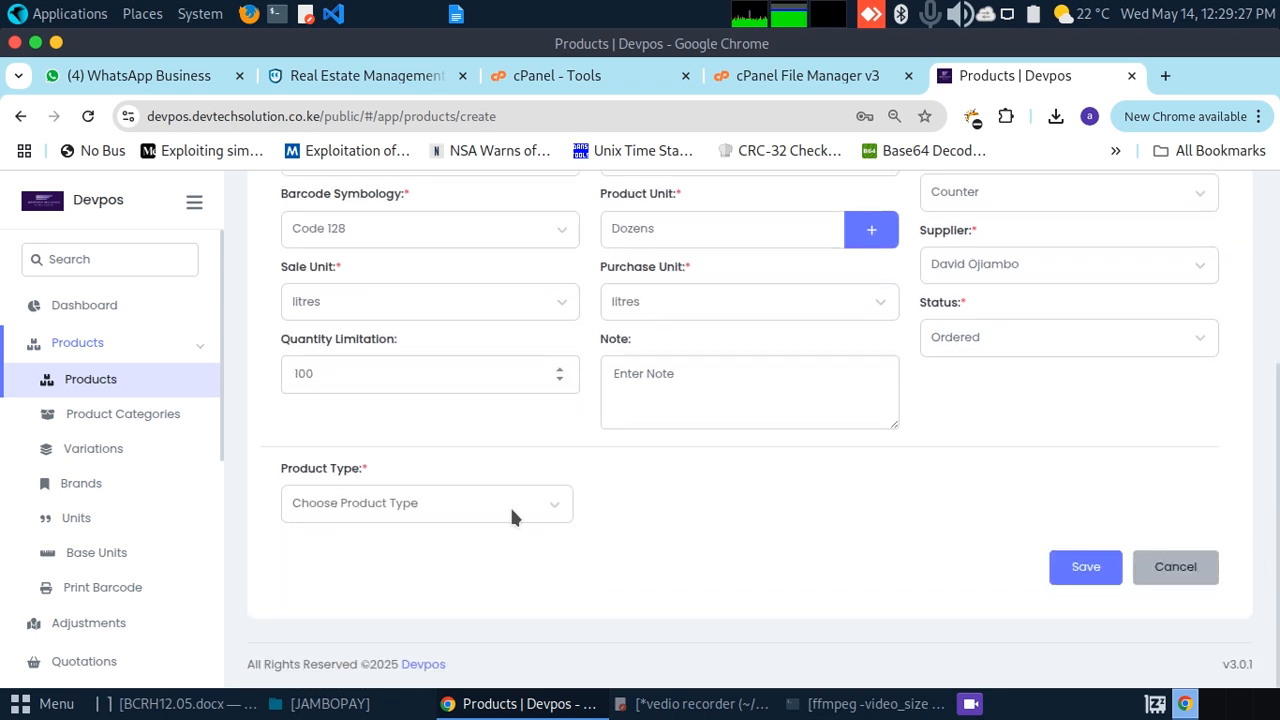
click(510, 505)
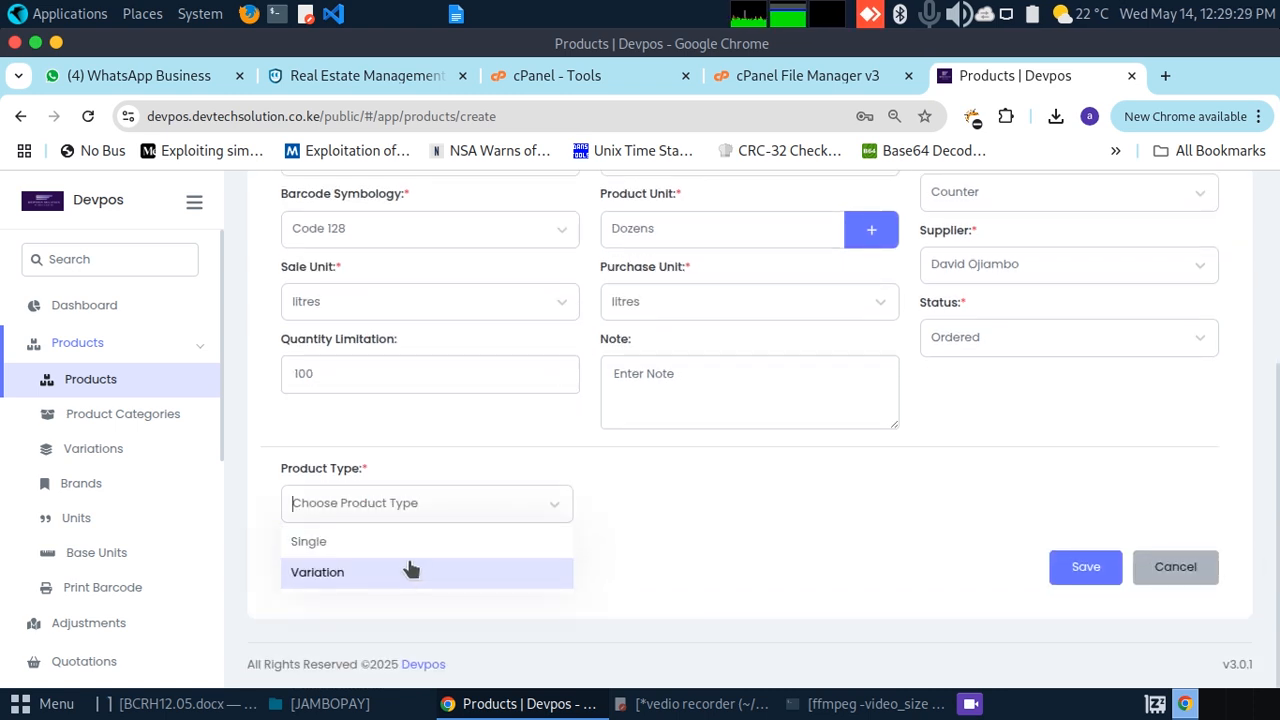
click(343, 545)
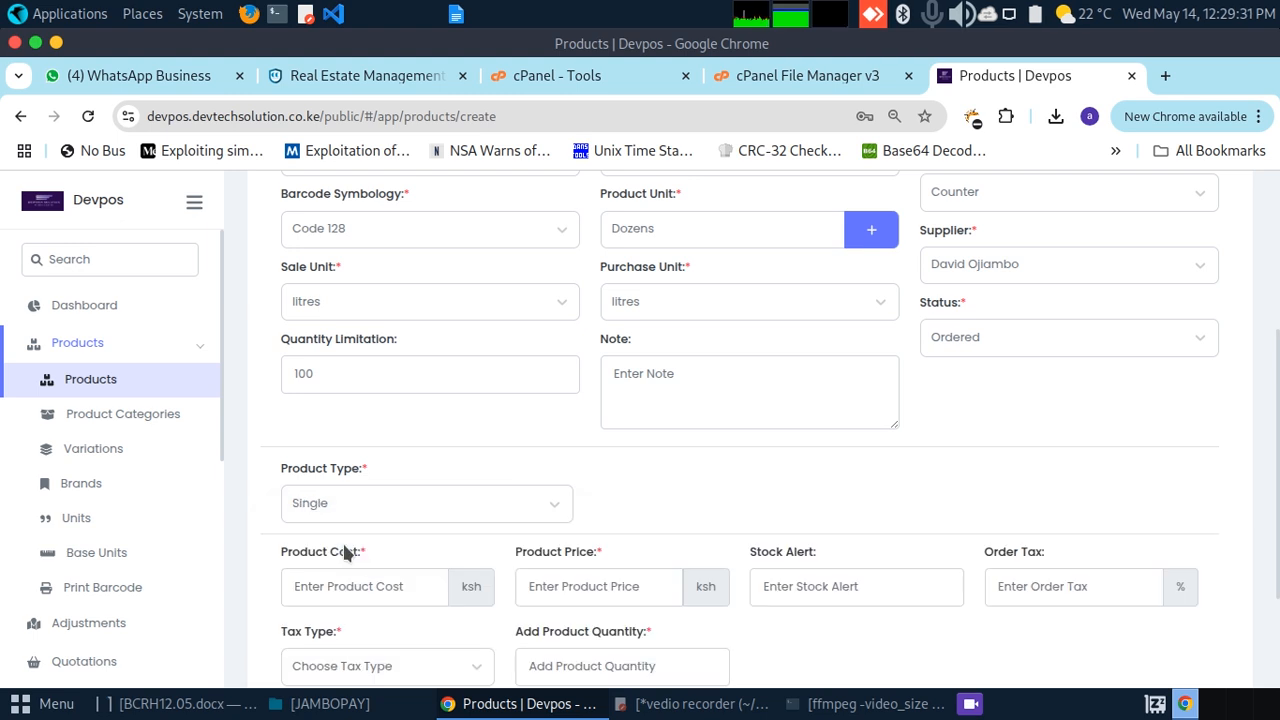
scroll(850, 530, down, 2)
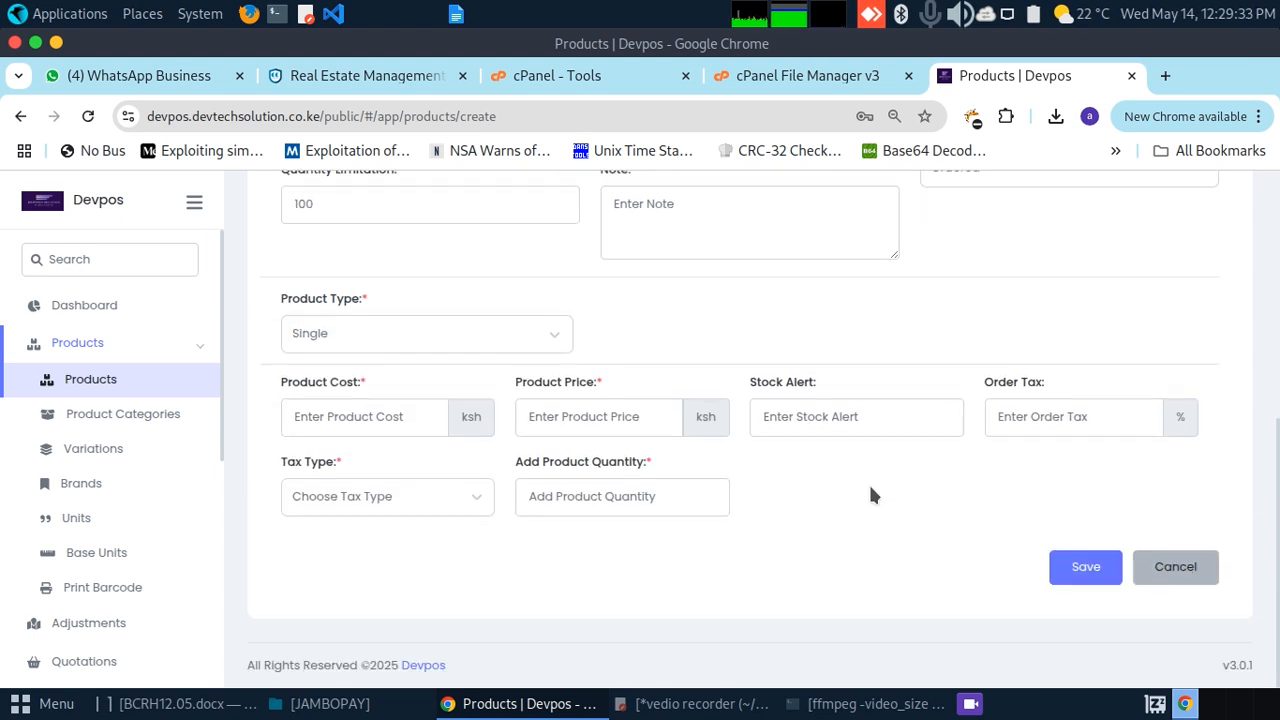
click(362, 418)
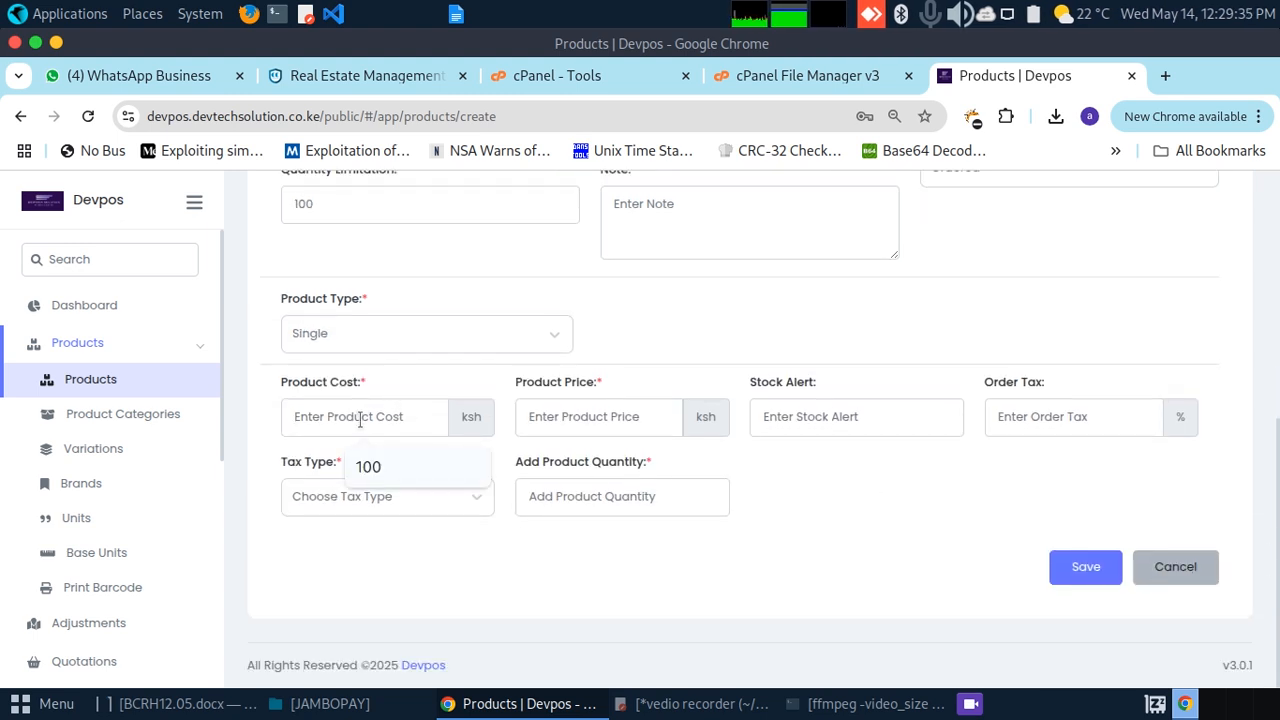
text(2000)
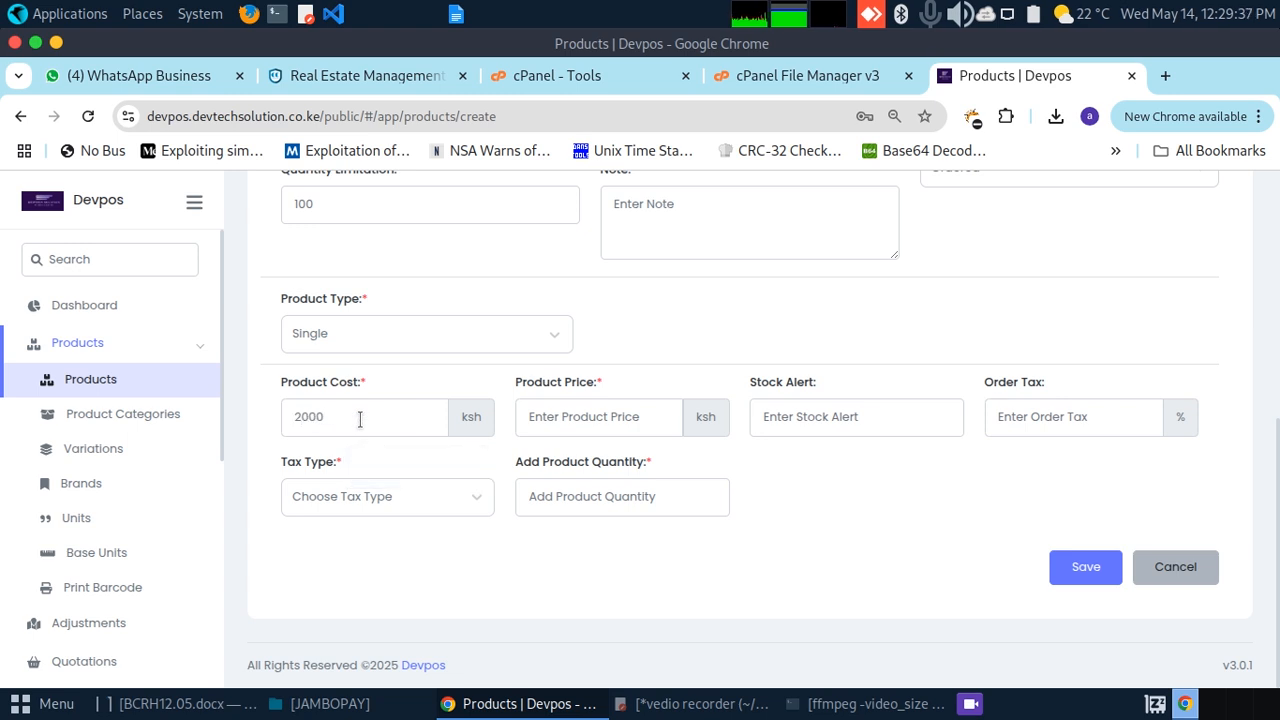
click(583, 416)
text(250)
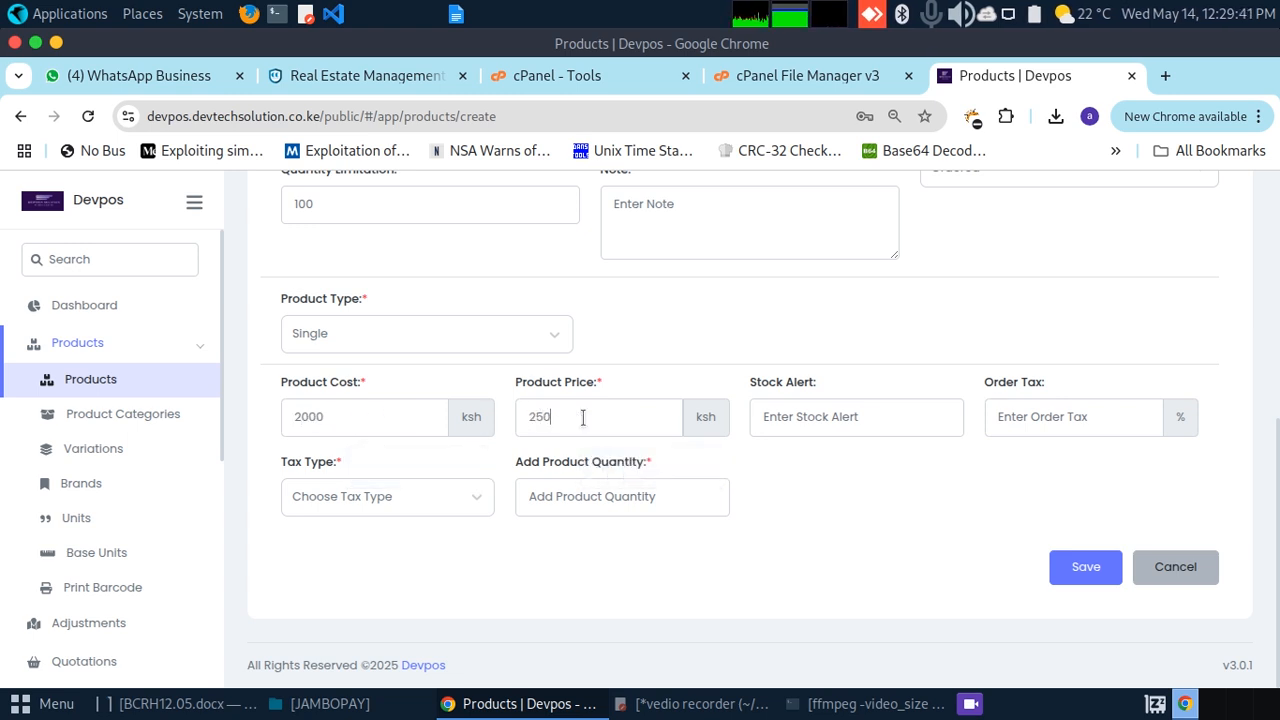
text(0)
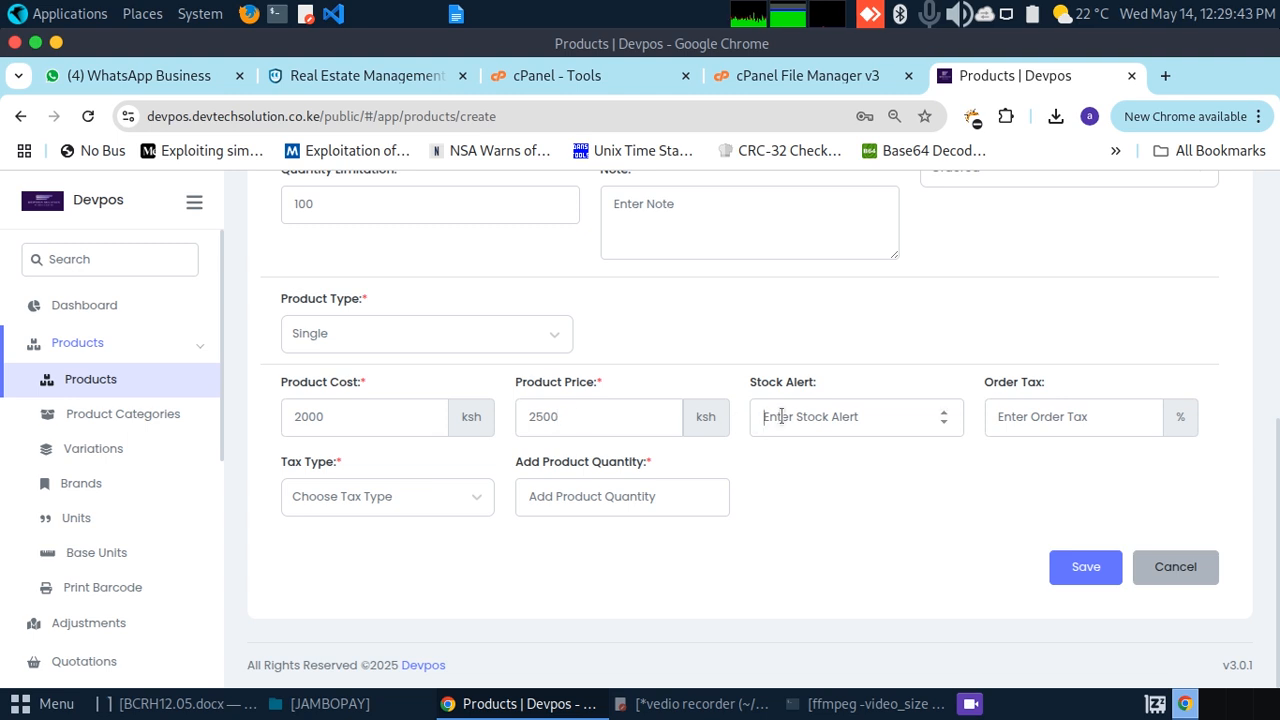
Step: Set tax type Exclusive and quantity 11, then save the product
click(781, 416)
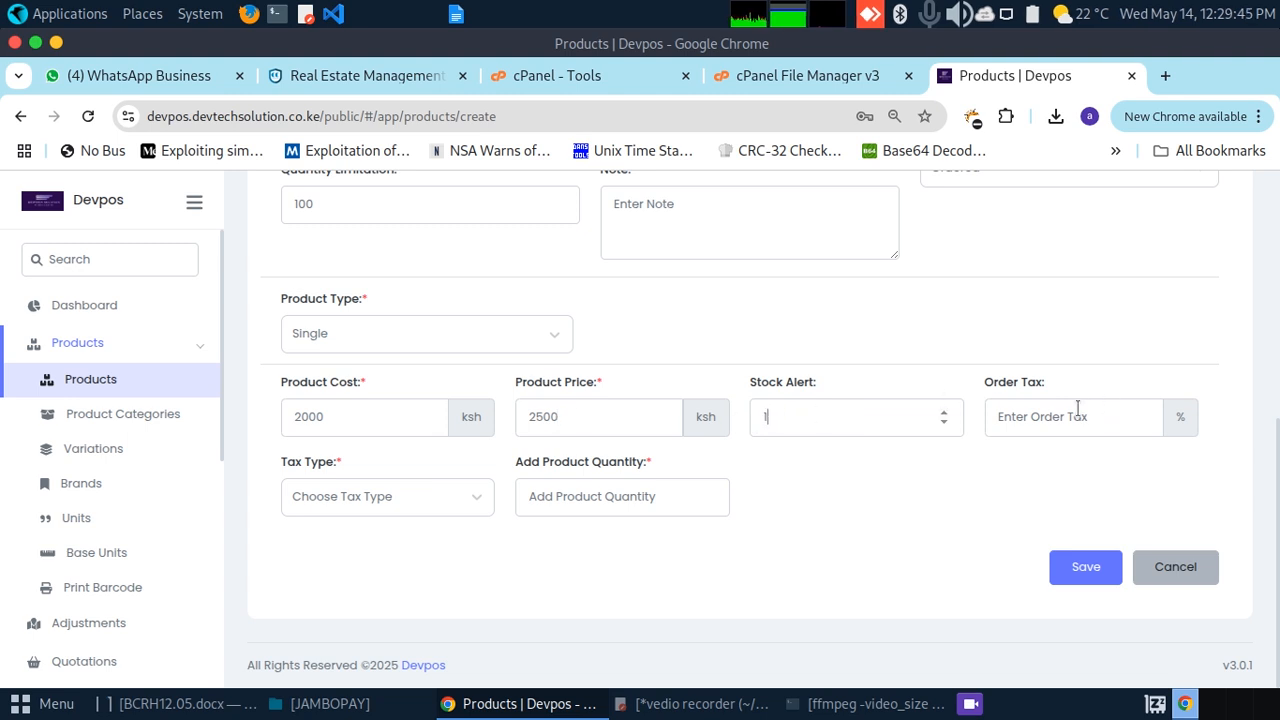
click(404, 494)
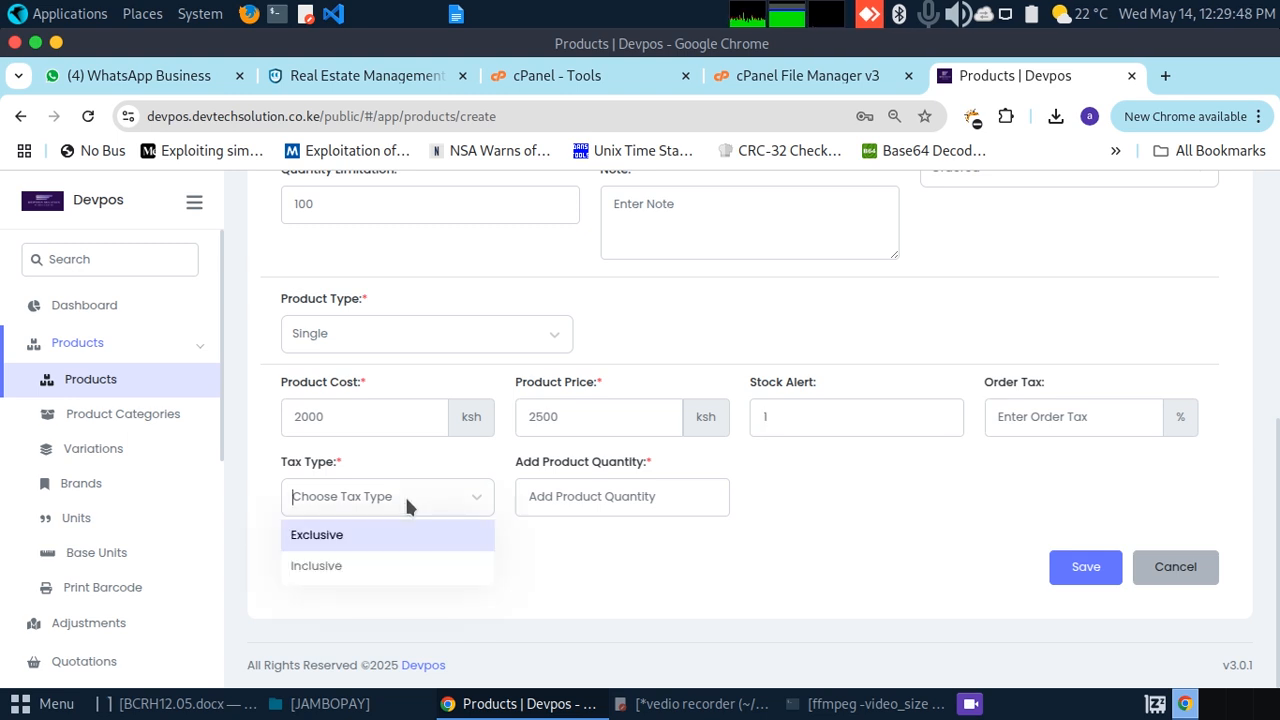
click(368, 540)
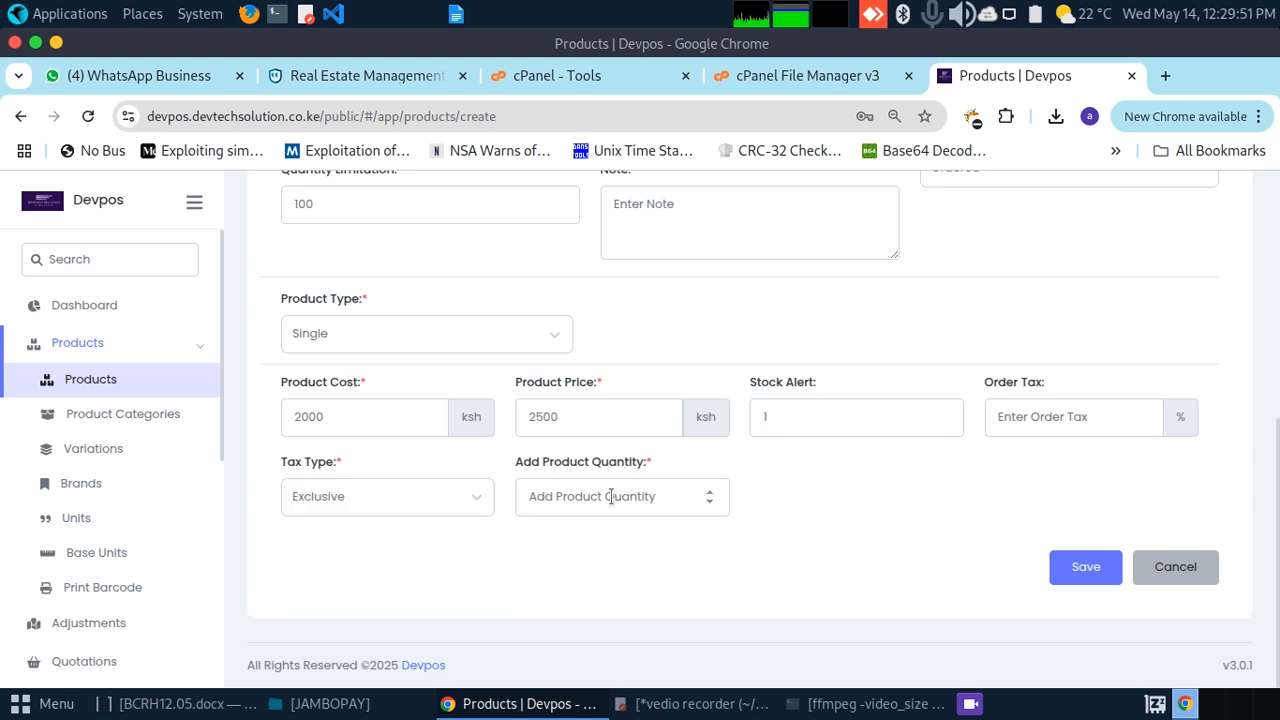
text(4)
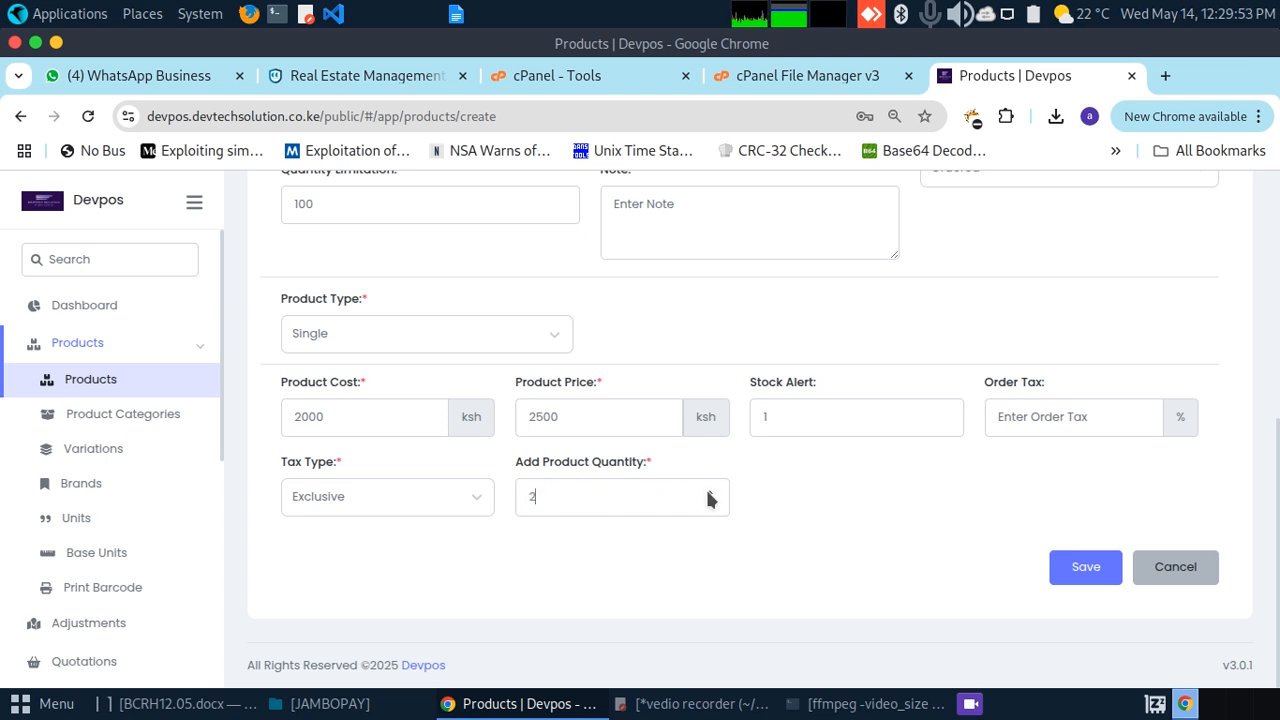
key(BackSpace)
text(11)
click(1084, 567)
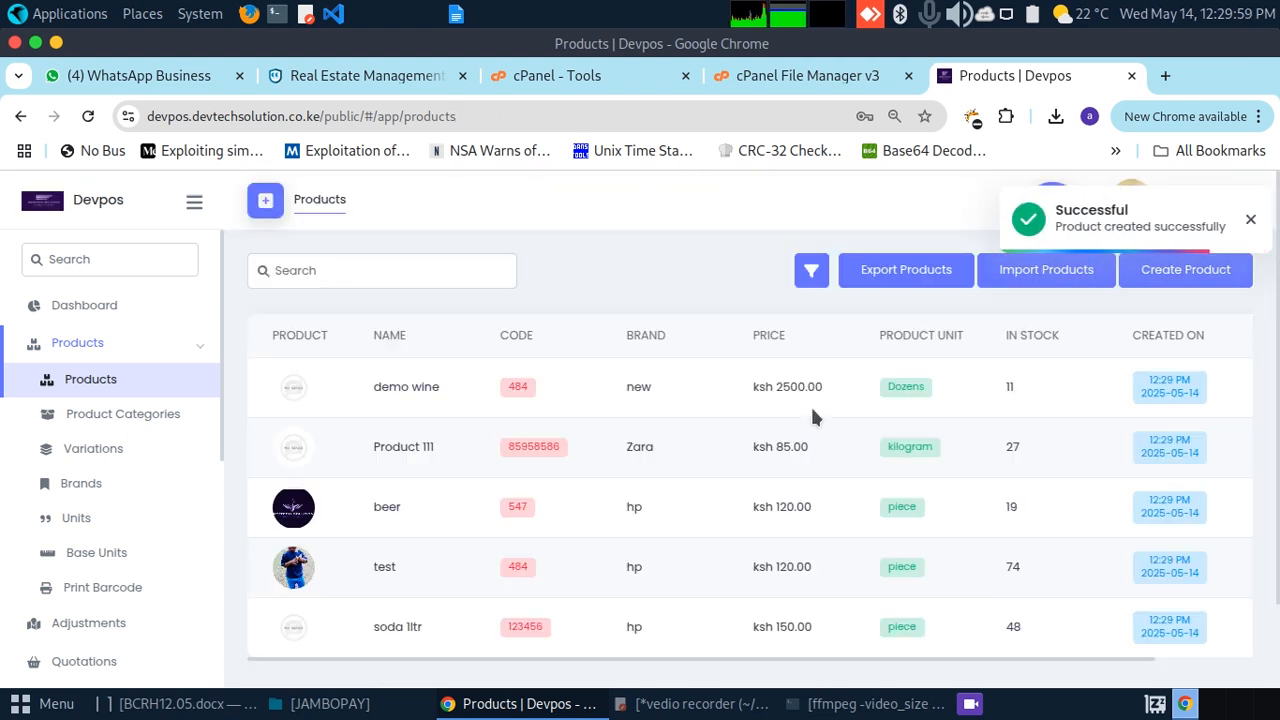
Step: Review the product list with demo wine at ksh 2500.00, collapse the Products sidebar group, and open POS
click(1248, 224)
mouse_move(1278, 350)
mouse_down()
mouse_move(1278, 440)
mouse_move(1278, 368)
mouse_up()
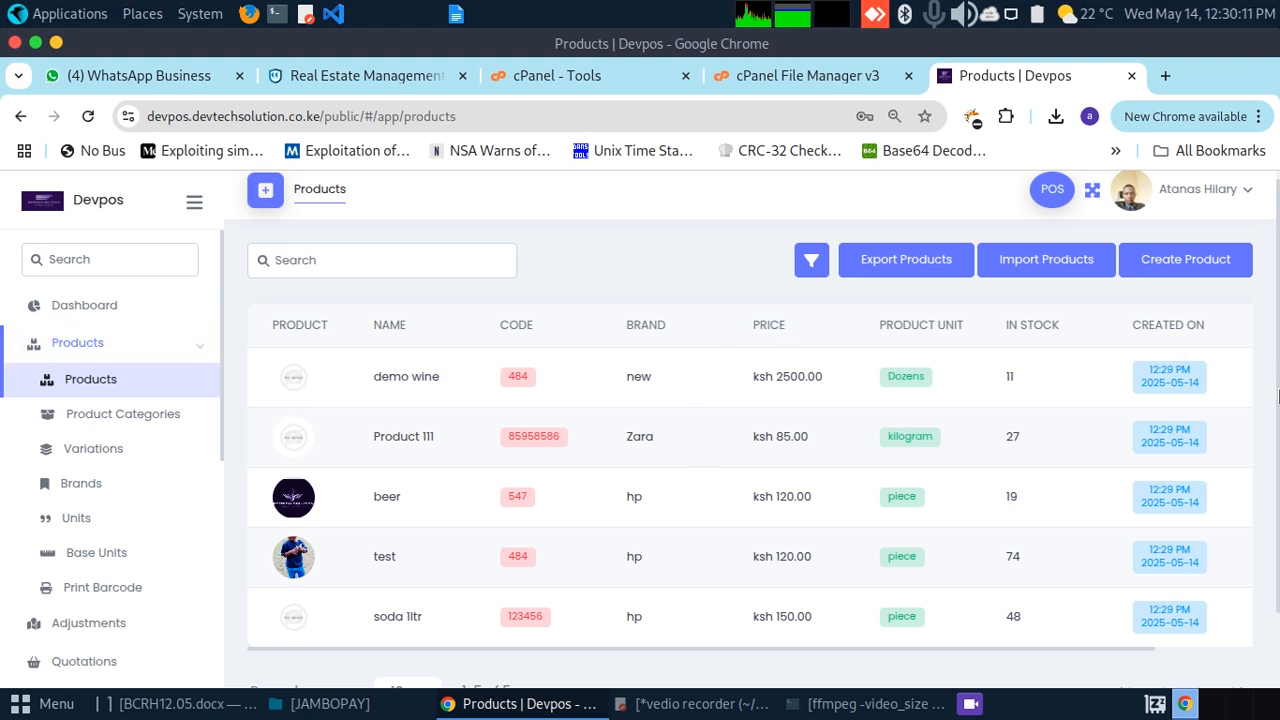
drag(1277, 402, 1277, 408)
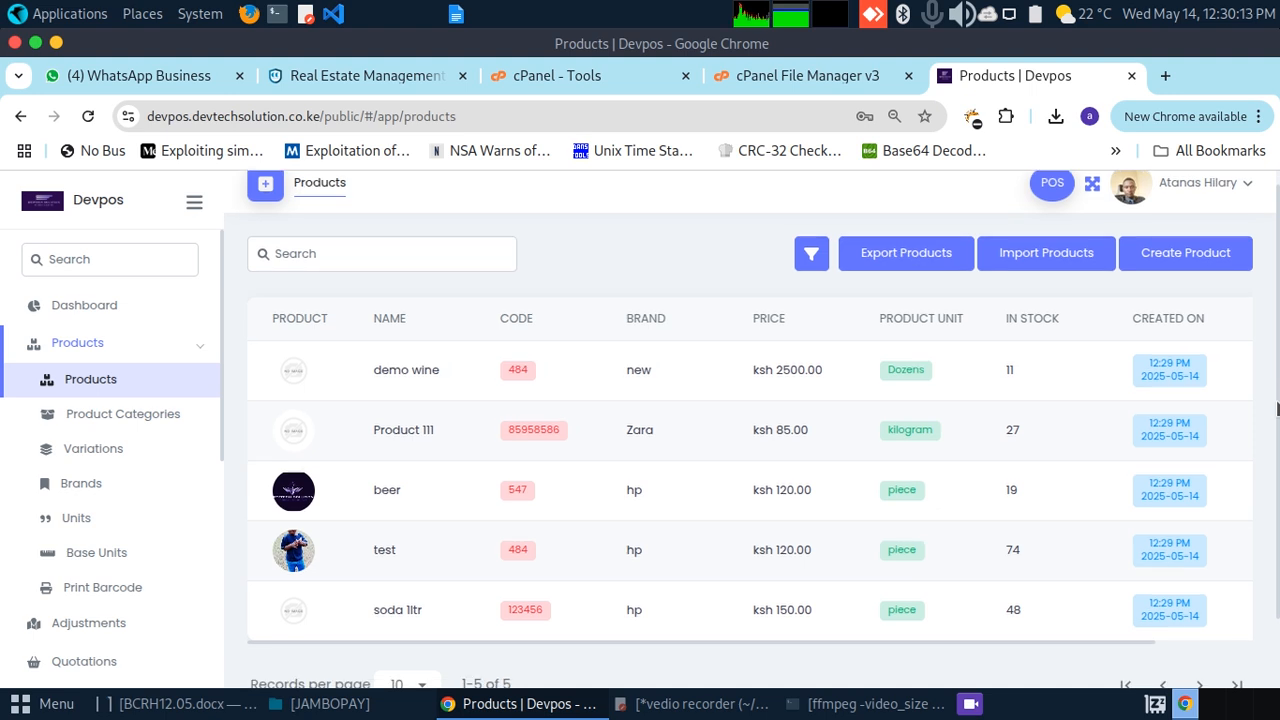
click(198, 344)
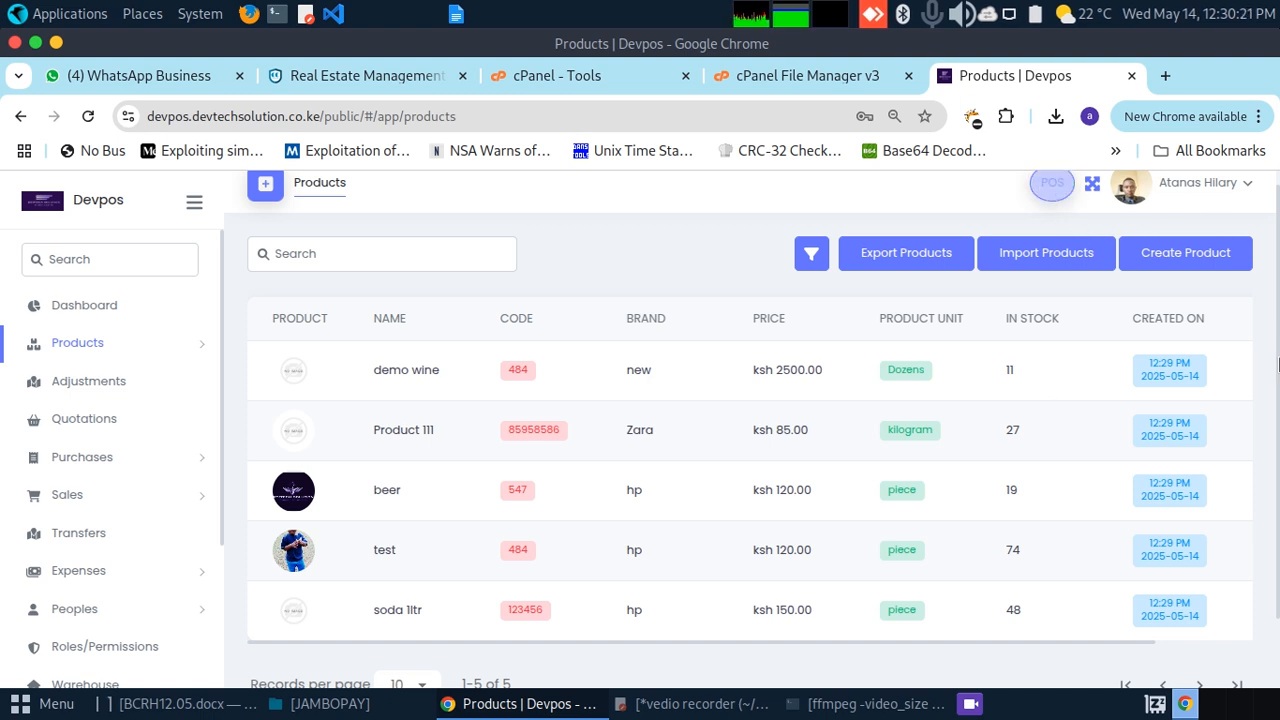
scroll(1005, 215, up, 1)
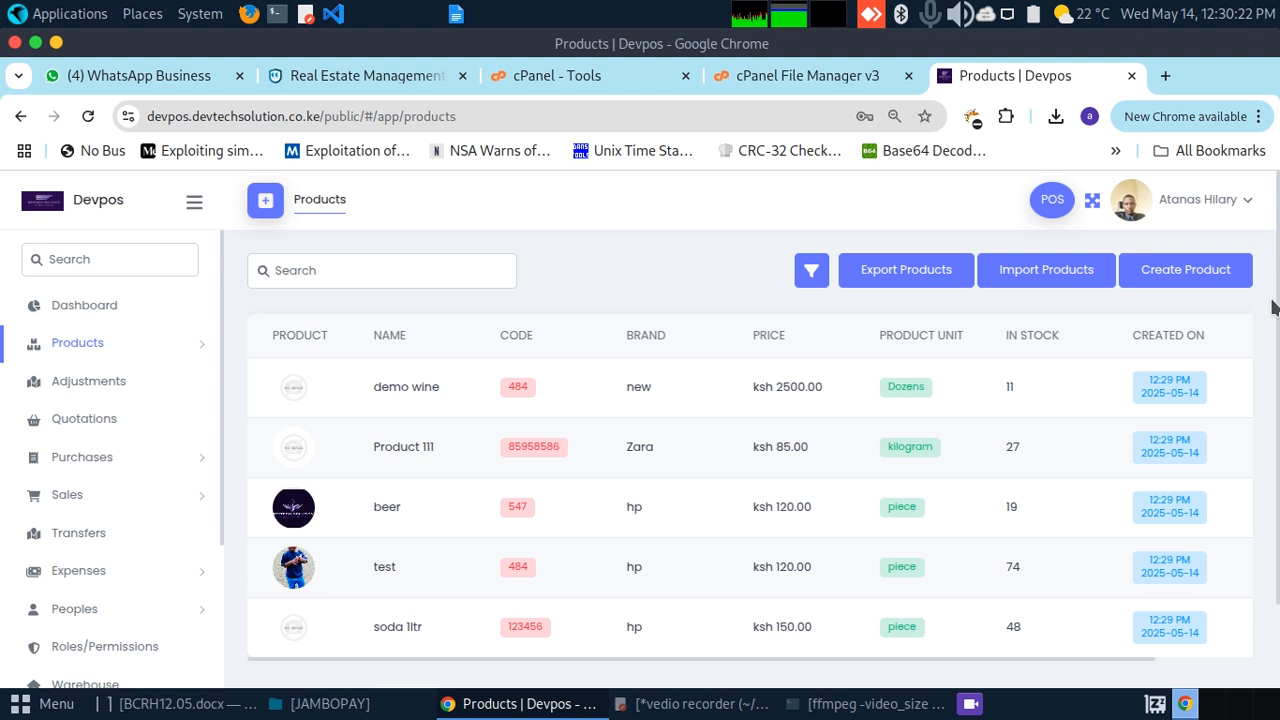
click(1052, 200)
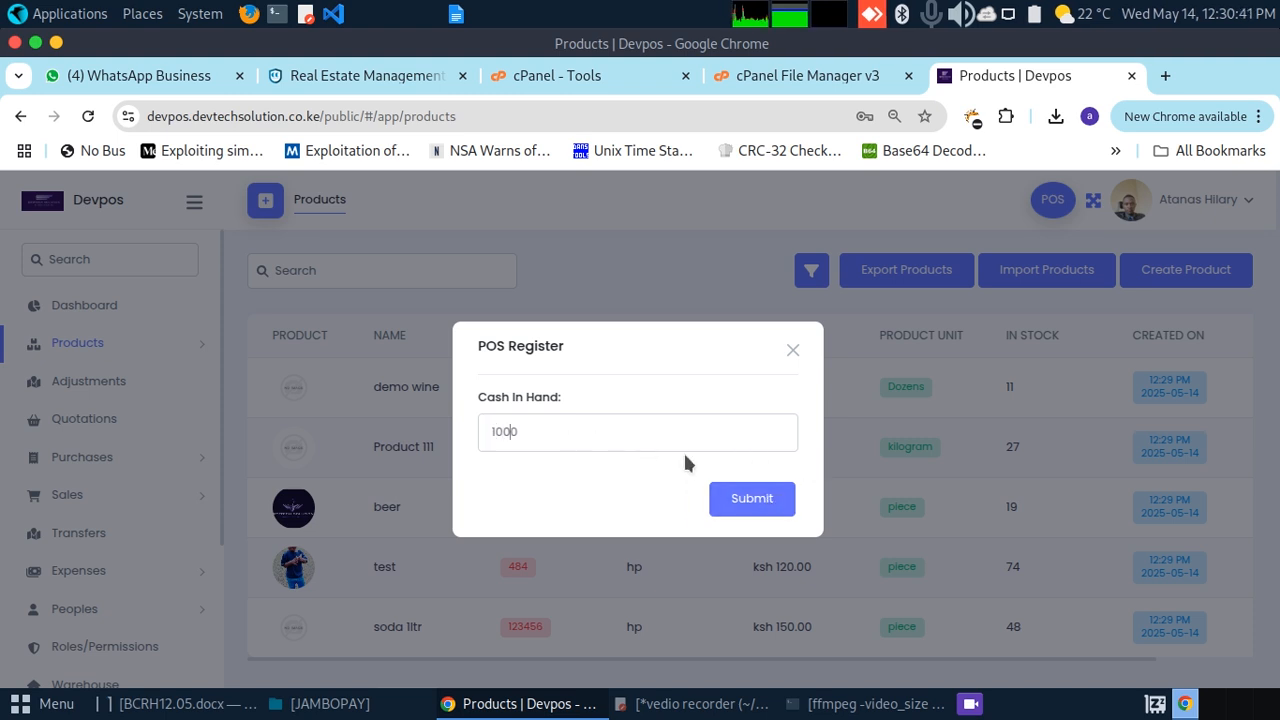
Step: Submit 1000 as cash in hand to open the register and reach the selling screen
click(752, 498)
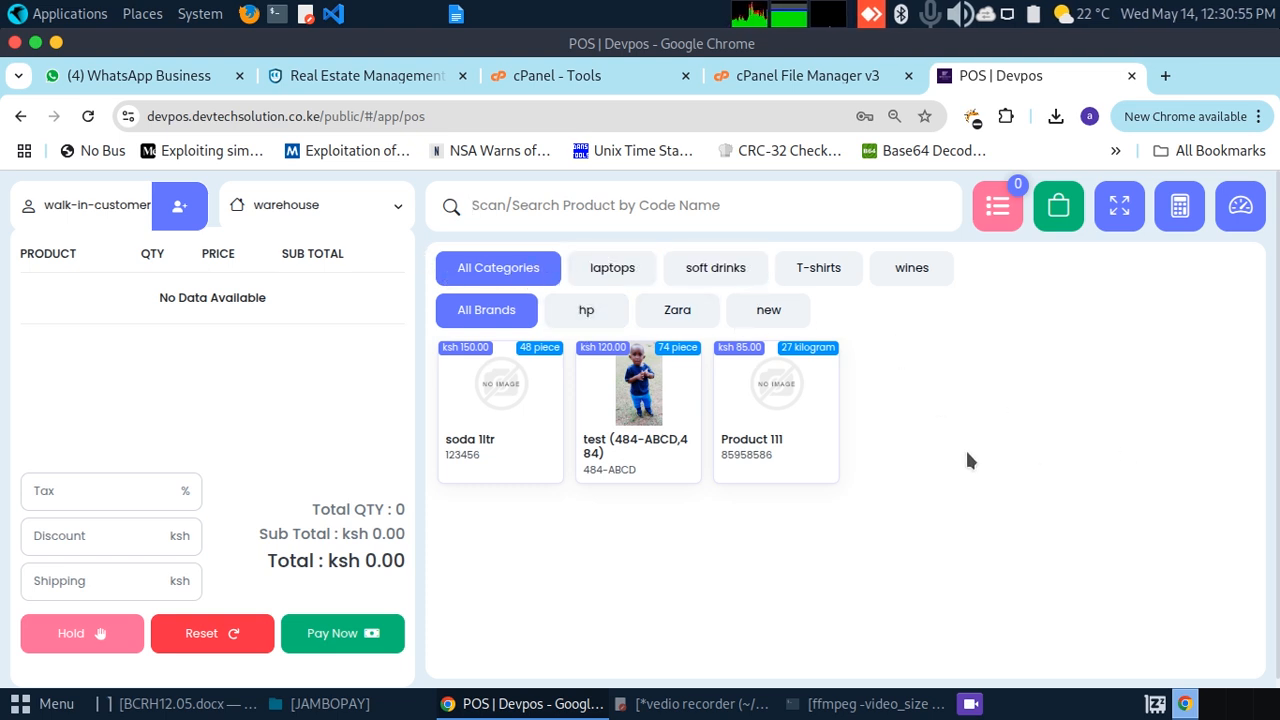
click(610, 270)
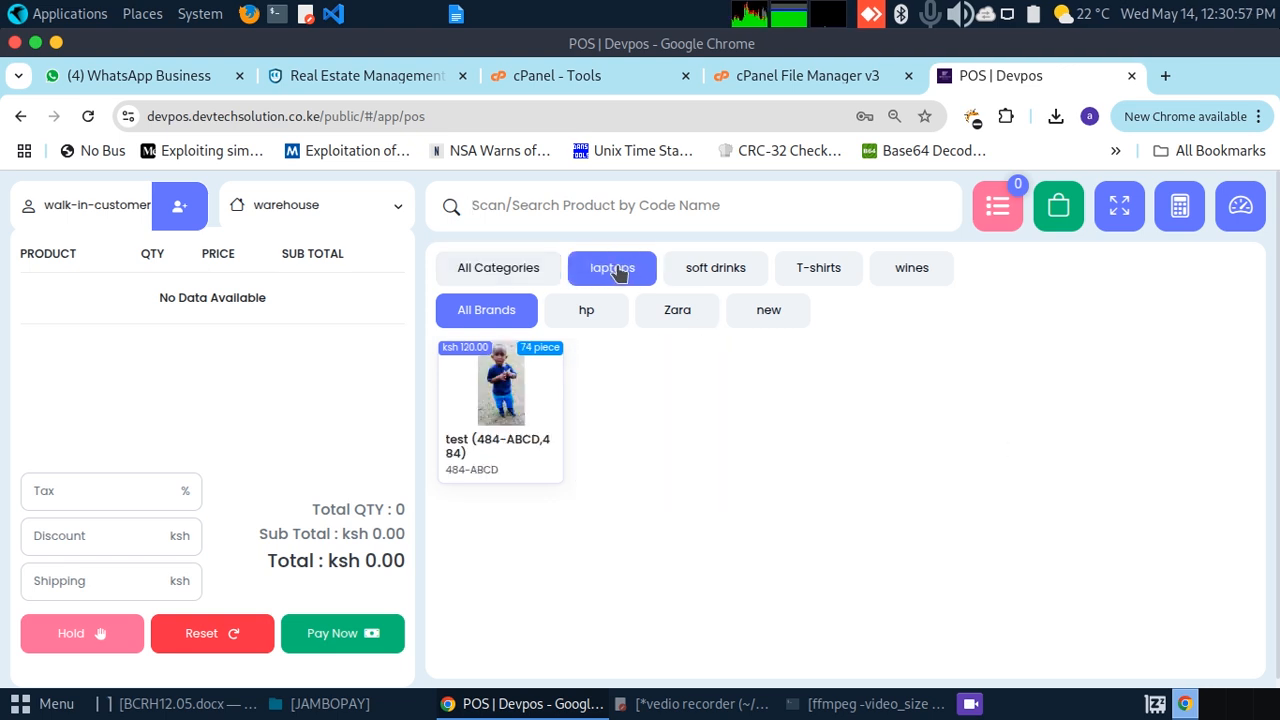
click(715, 268)
click(818, 268)
click(905, 270)
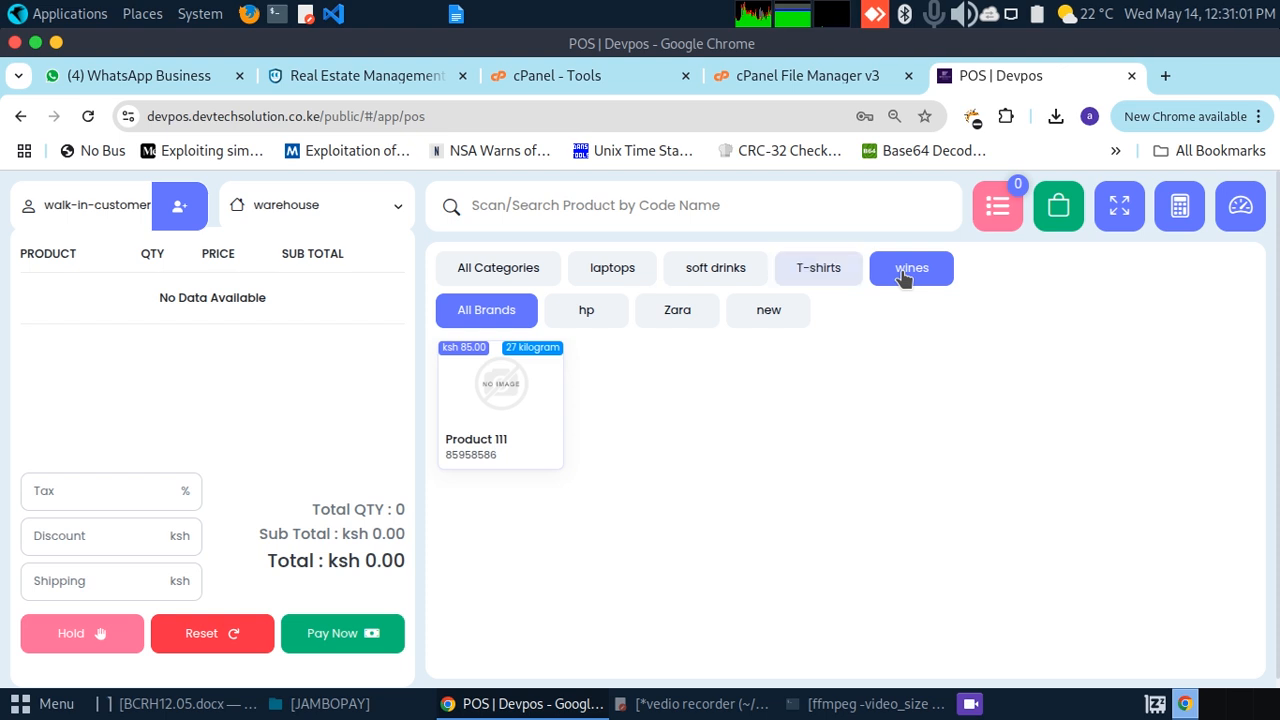
click(587, 315)
click(677, 312)
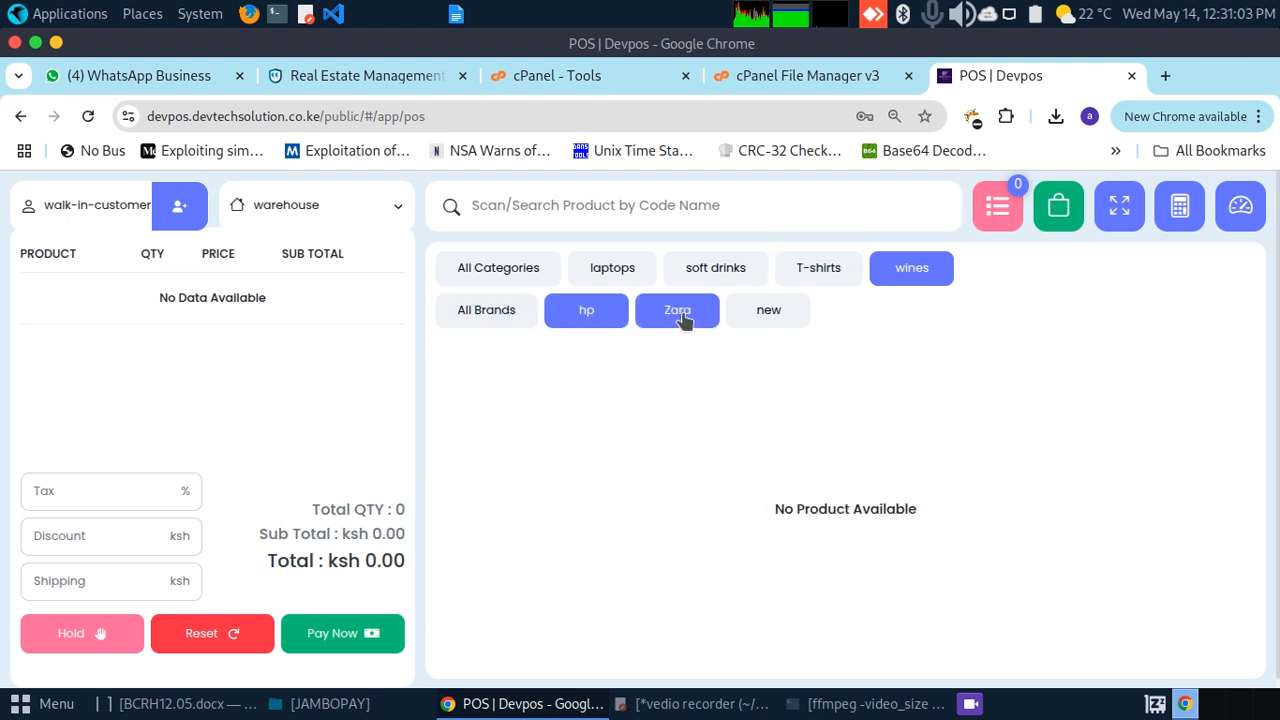
click(767, 312)
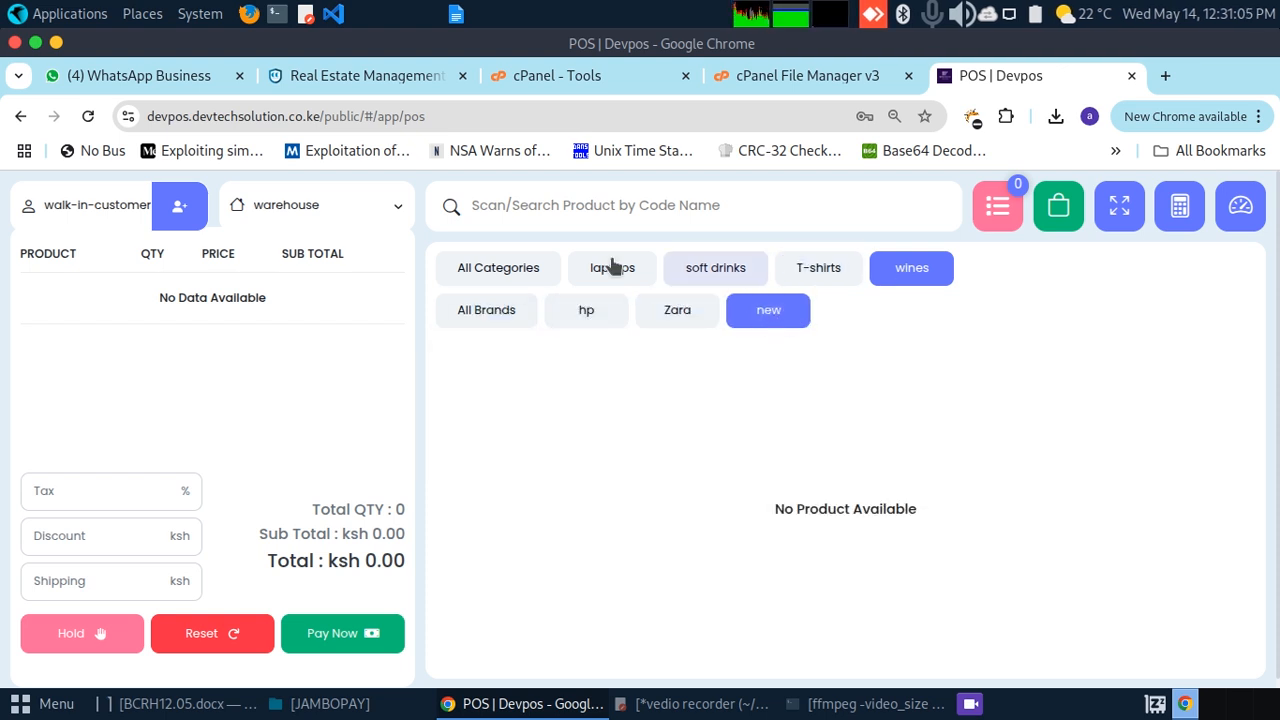
click(529, 270)
click(615, 270)
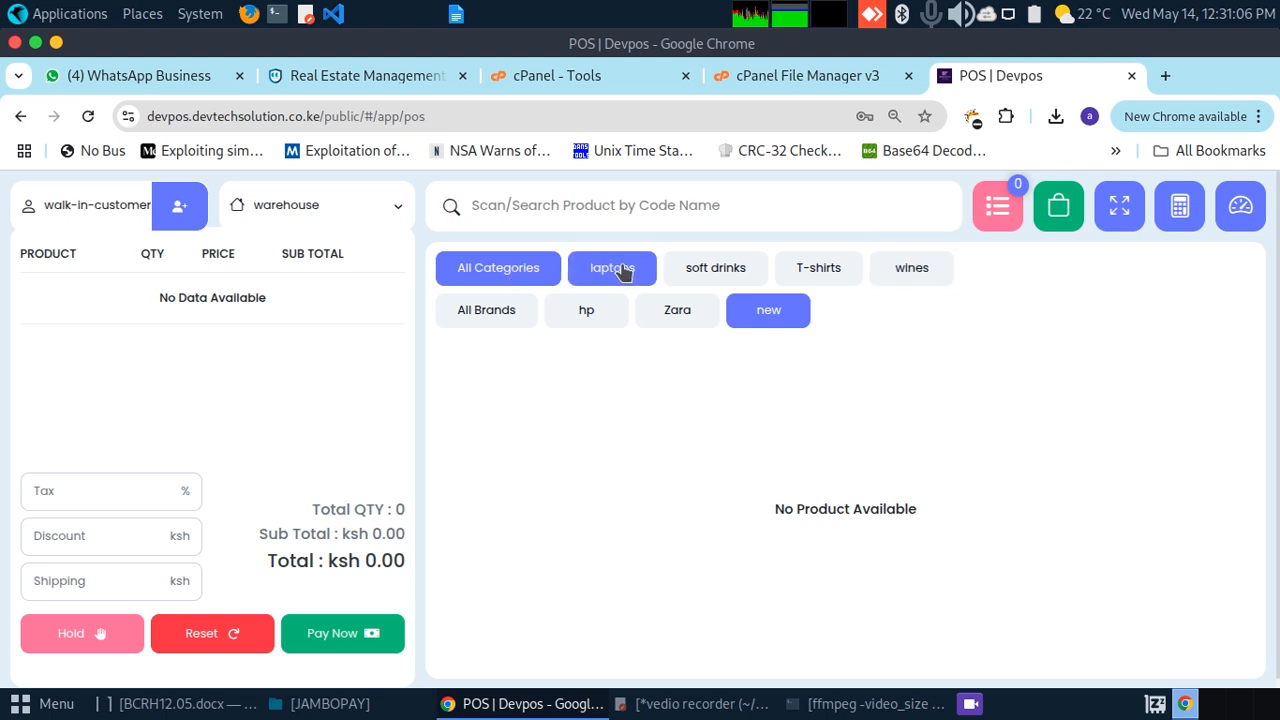
click(500, 200)
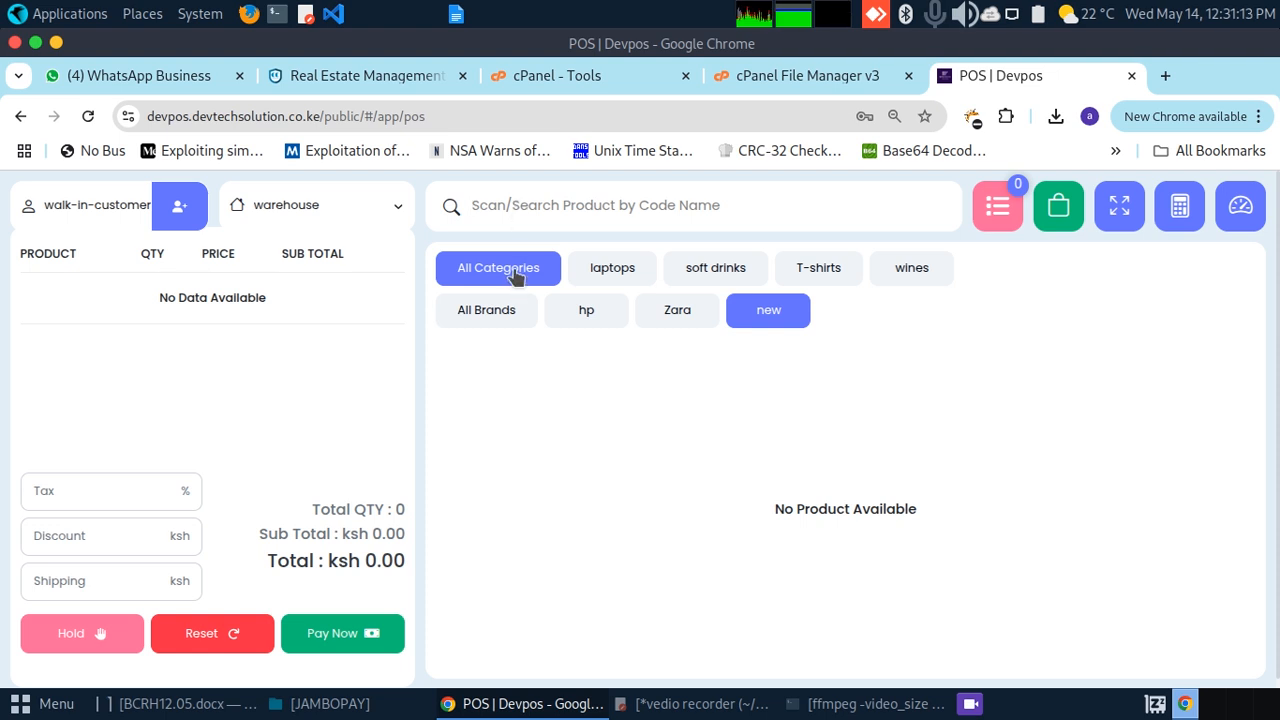
click(88, 116)
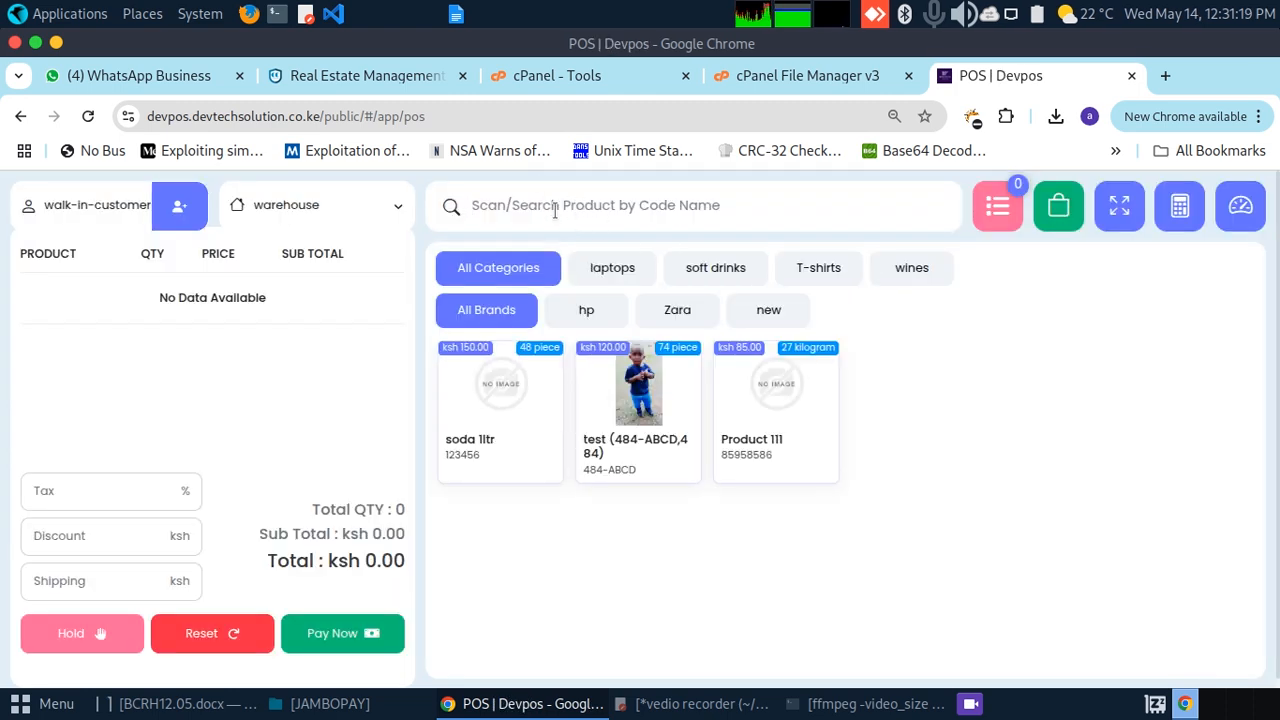
Step: Switch the store to Counter and add 2 Demo Wine and 2 Beer to the cart
text(dem)
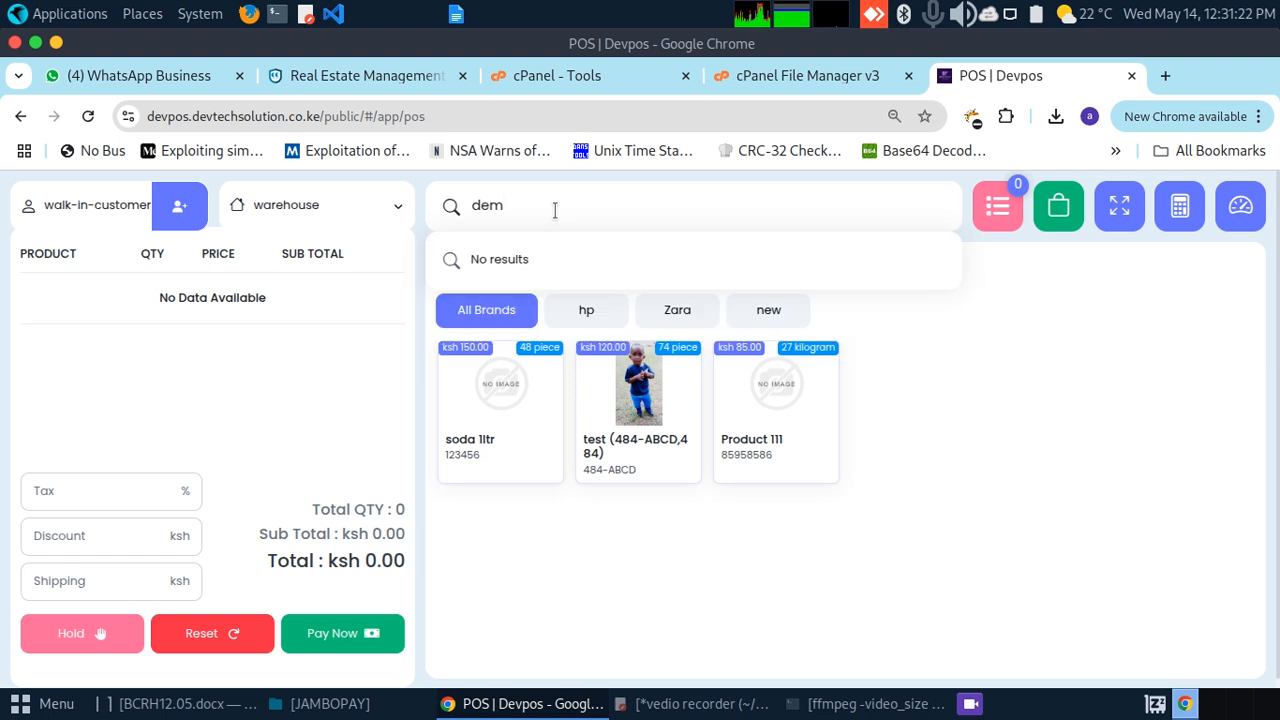
key(BackSpace)
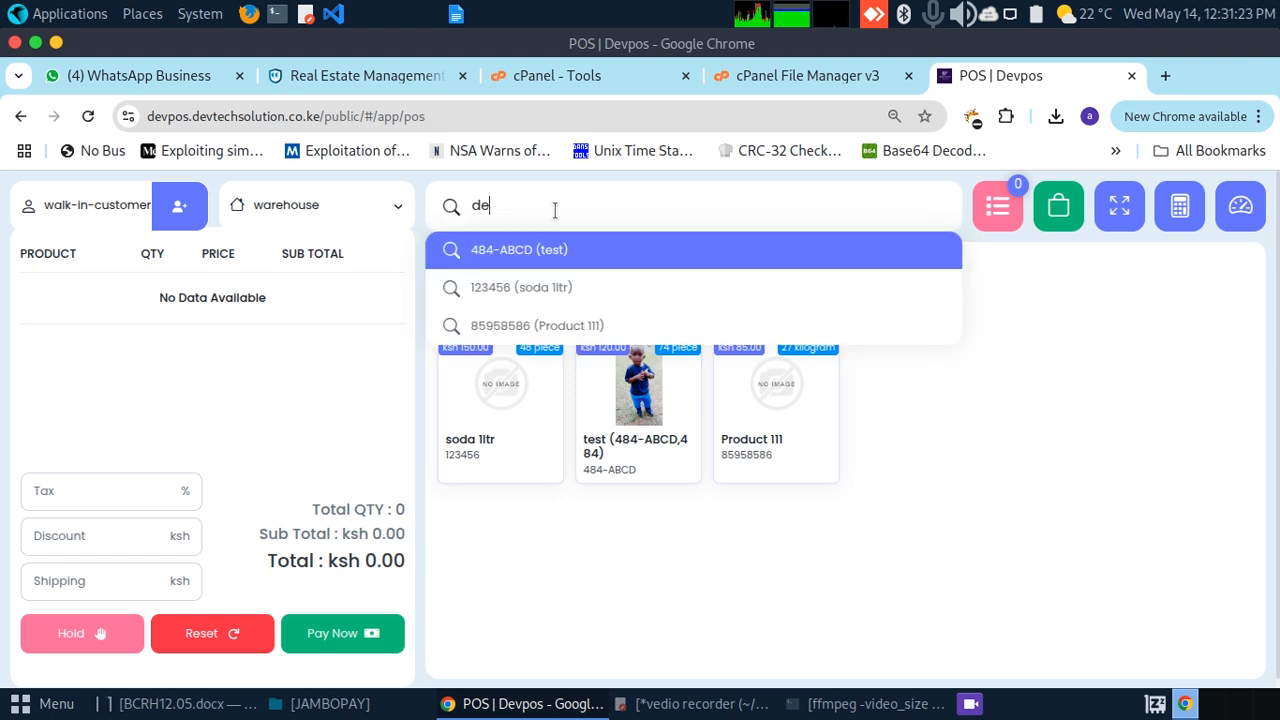
click(388, 204)
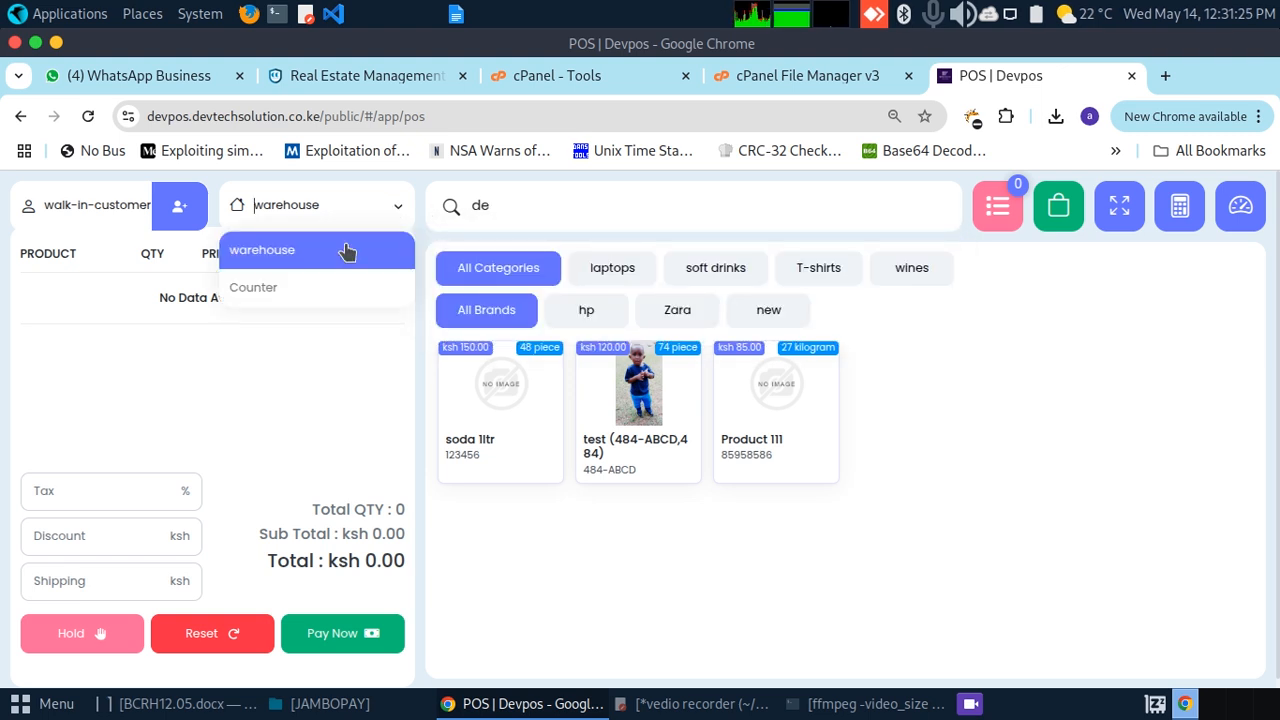
click(314, 288)
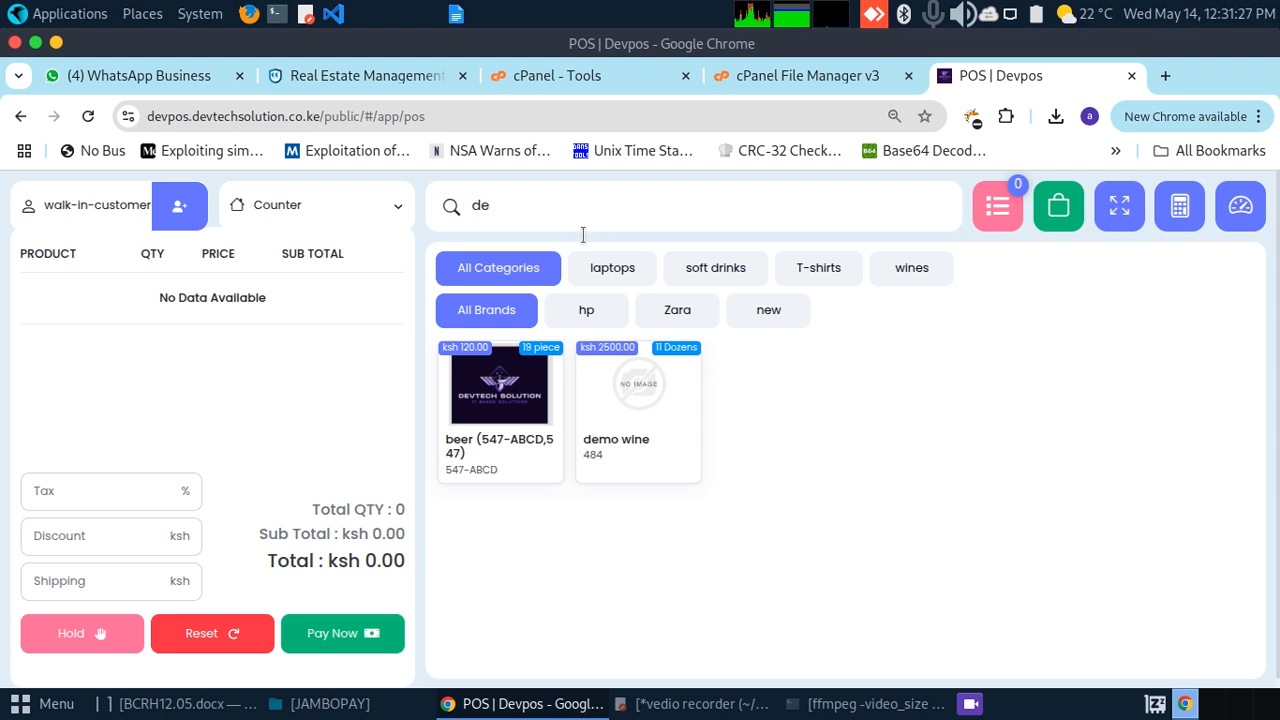
click(637, 412)
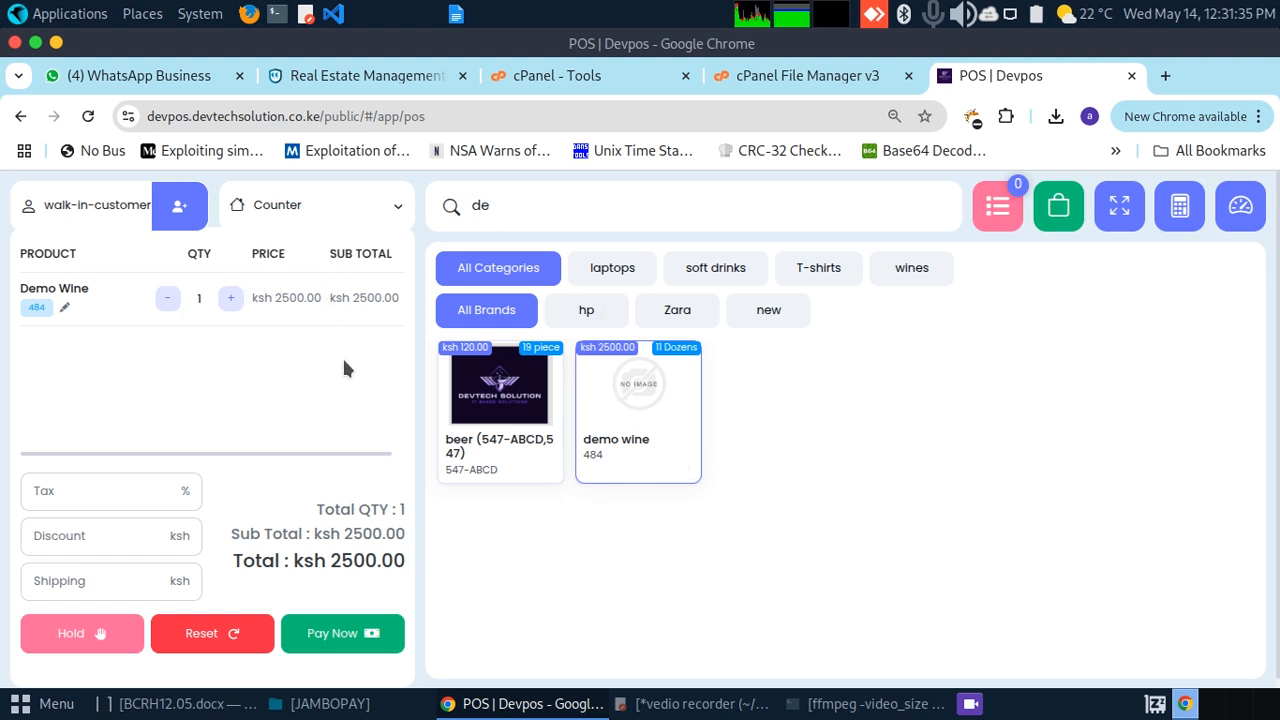
click(230, 300)
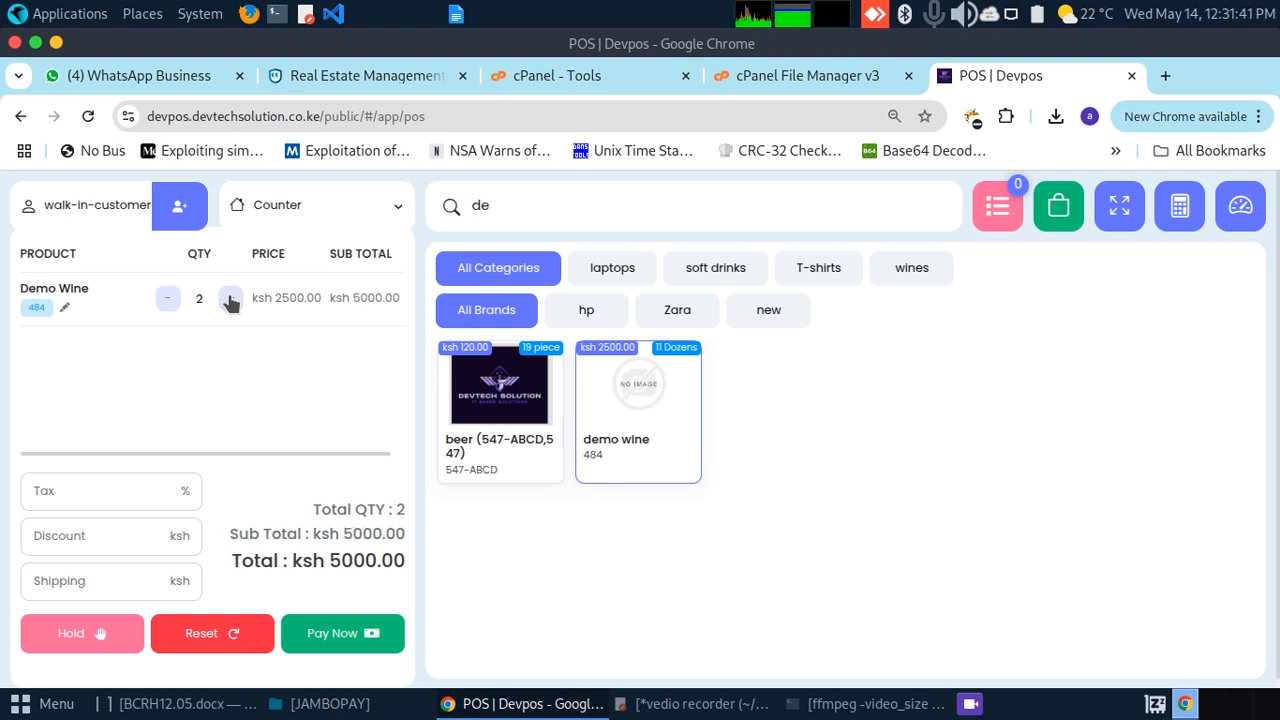
click(492, 415)
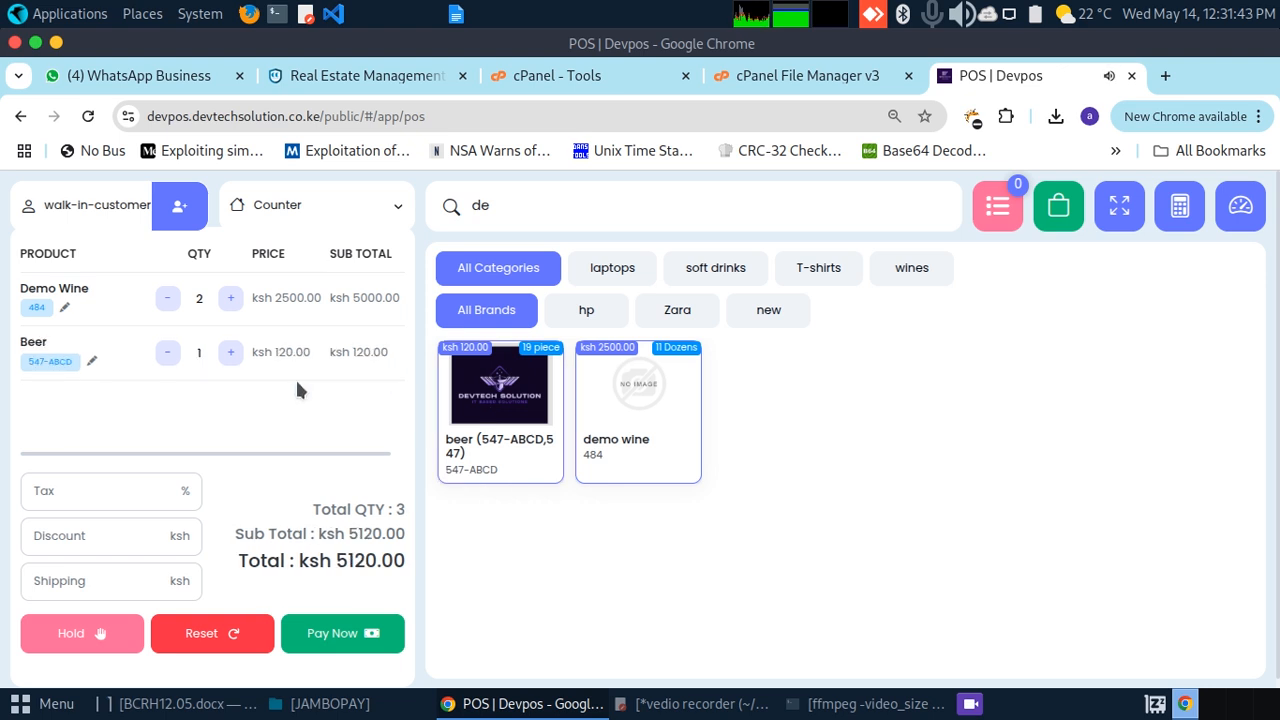
click(231, 352)
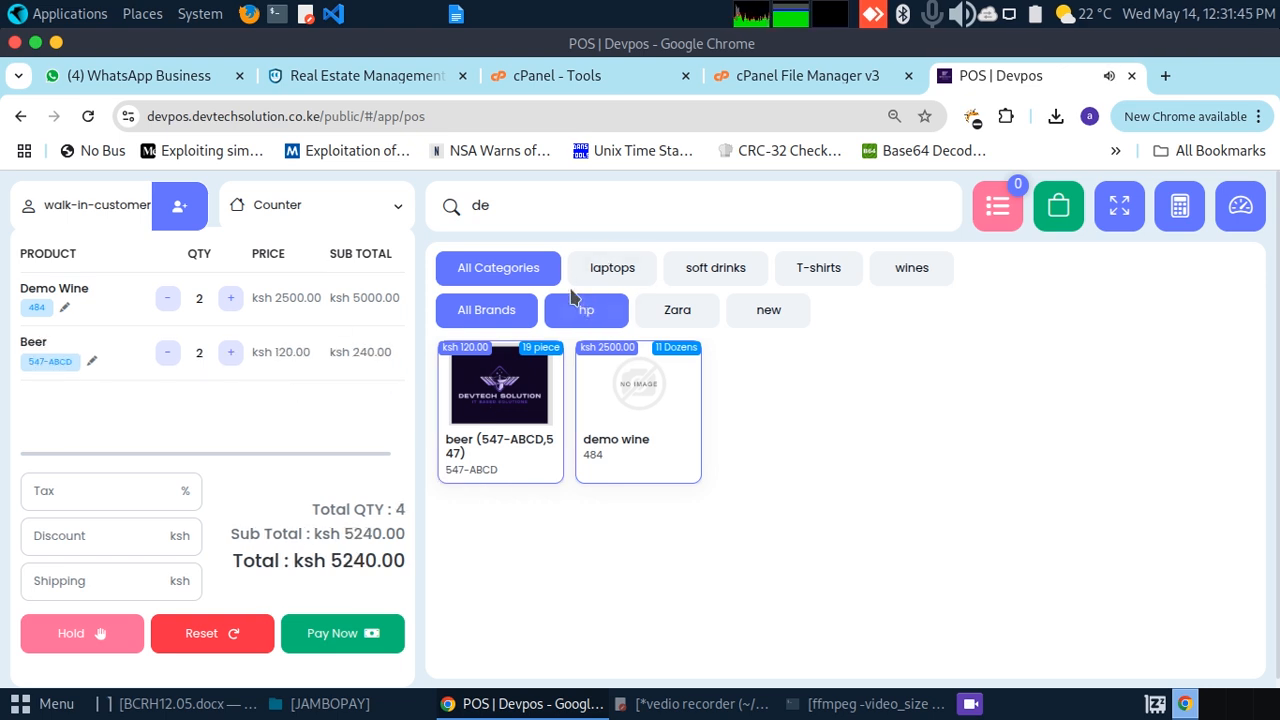
Step: Switch back to warehouse, search for soda, and add 5 Soda 1ltr for a ksh 5990.00 total
click(363, 222)
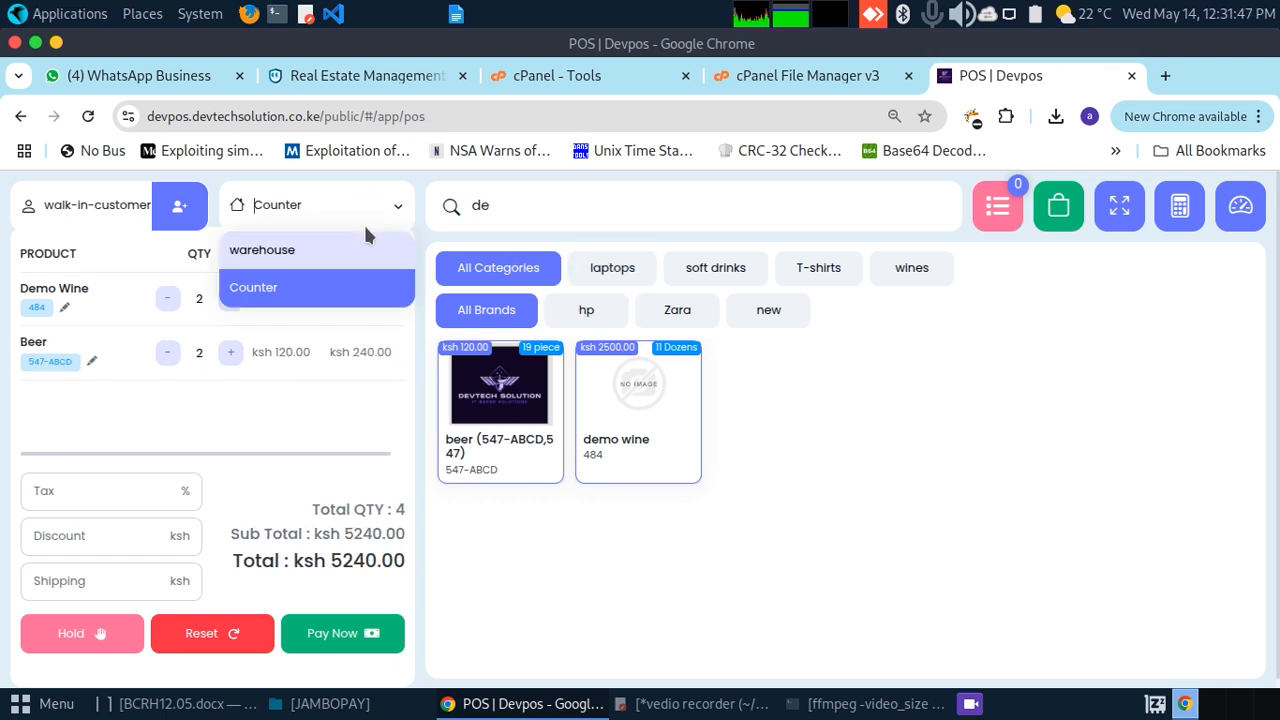
click(324, 247)
click(573, 203)
text(desoda)
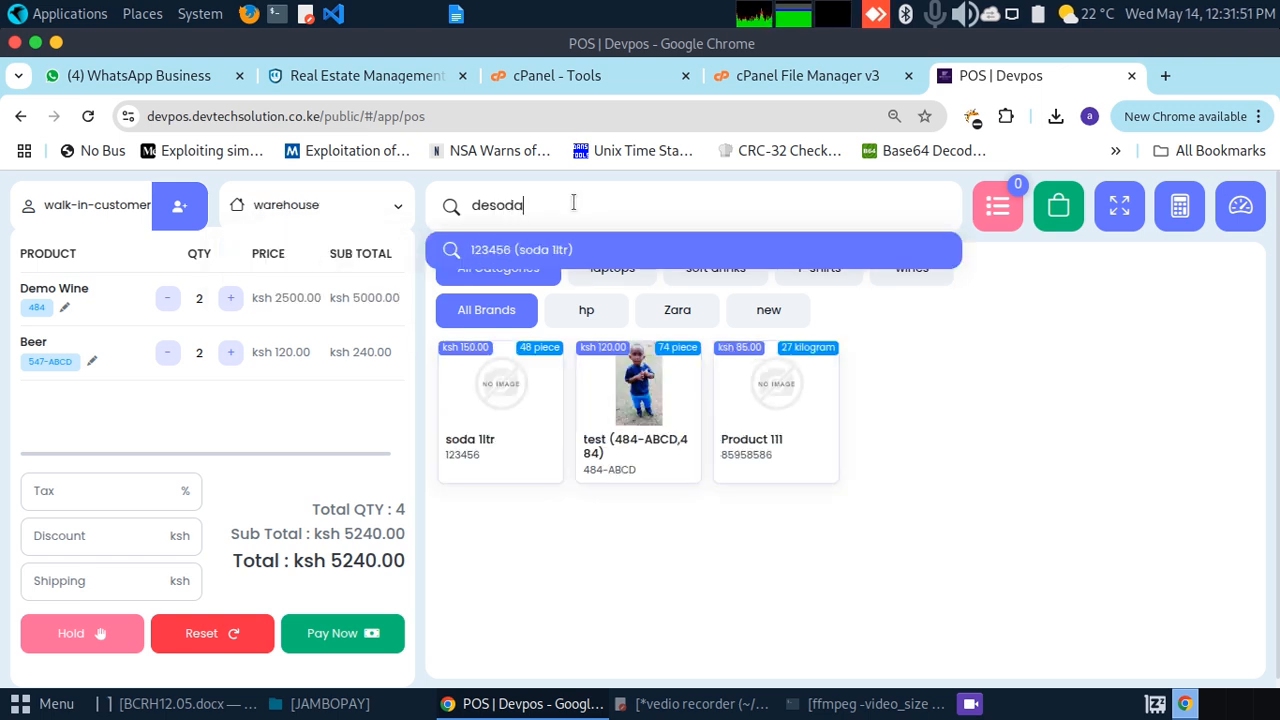
click(477, 250)
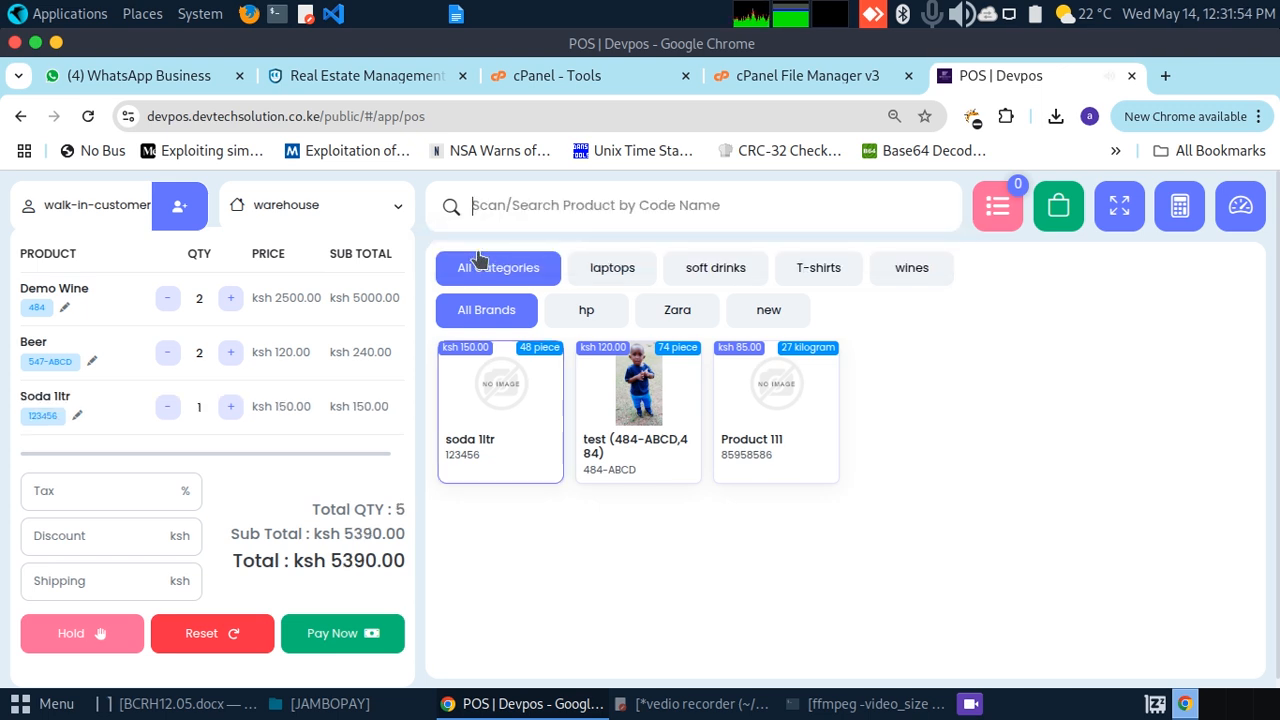
click(230, 407)
click(230, 407)
click(230, 407)
click(230, 407)
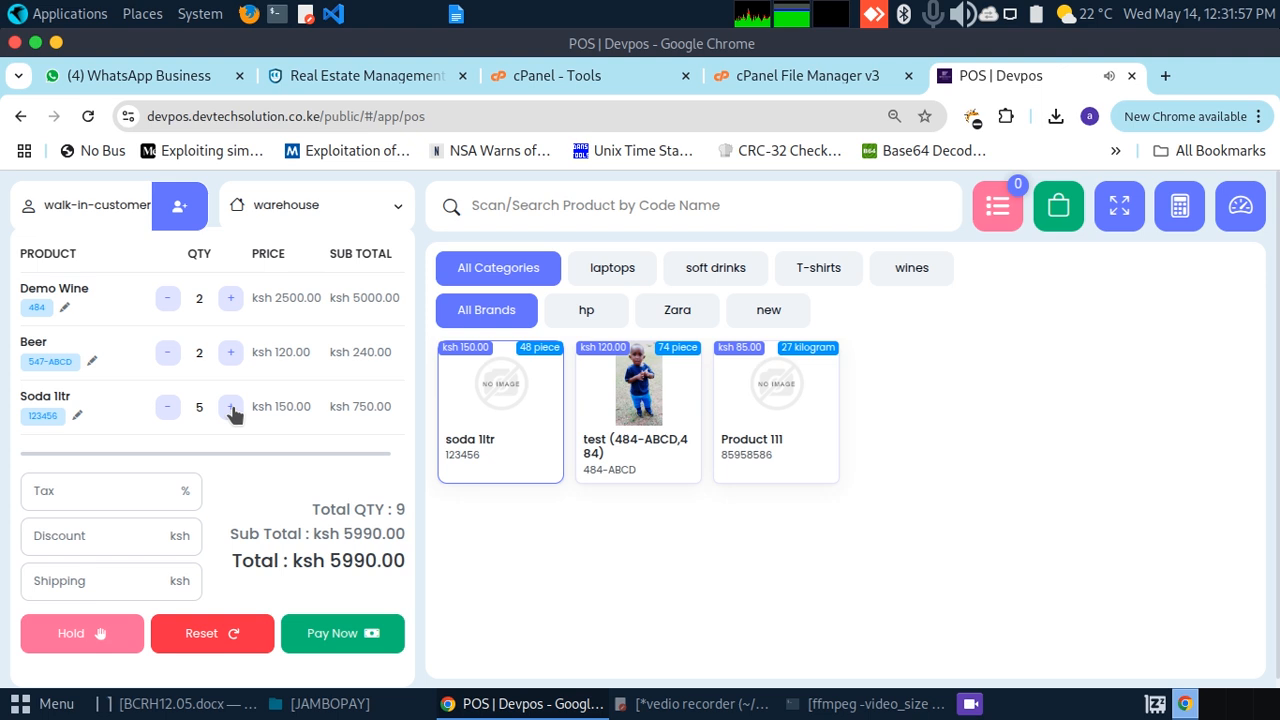
scroll(1276, 402, down, 1)
scroll(1277, 402, up, 1)
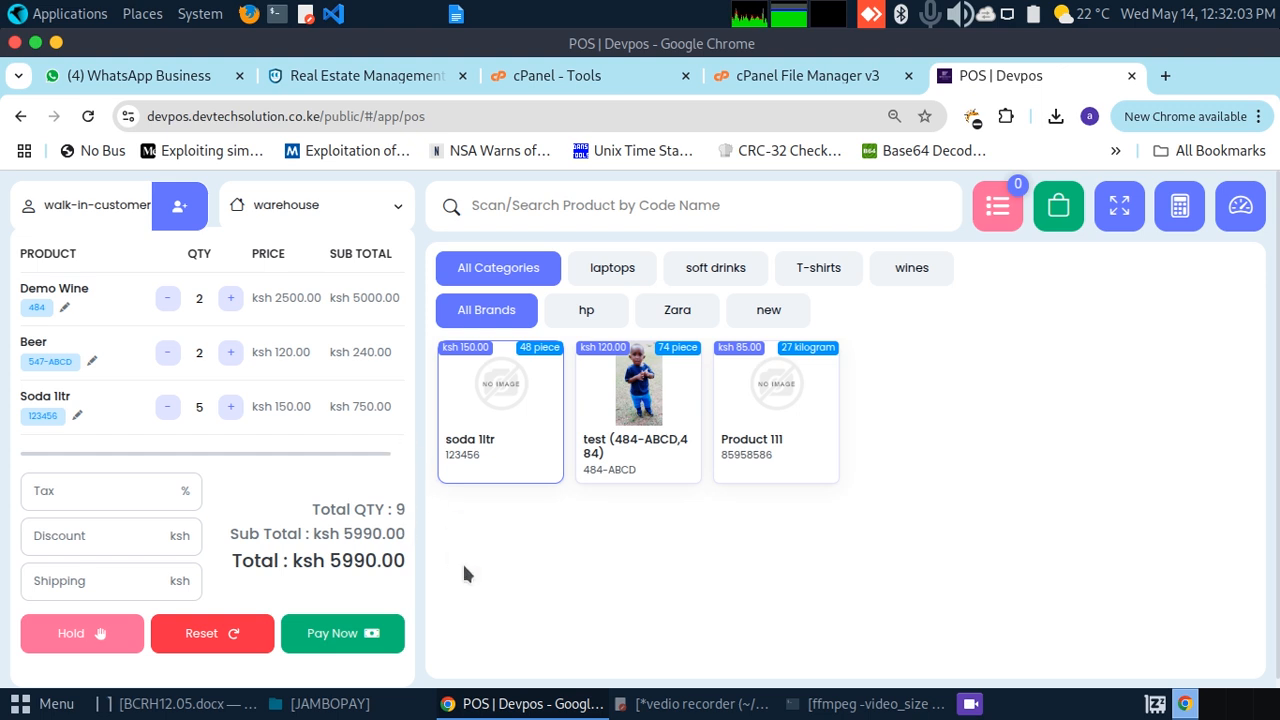
Step: Apply a 0.16 order tax for a ksh 5999.58 total, leave shipping empty, and proceed to payment
click(124, 494)
click(129, 539)
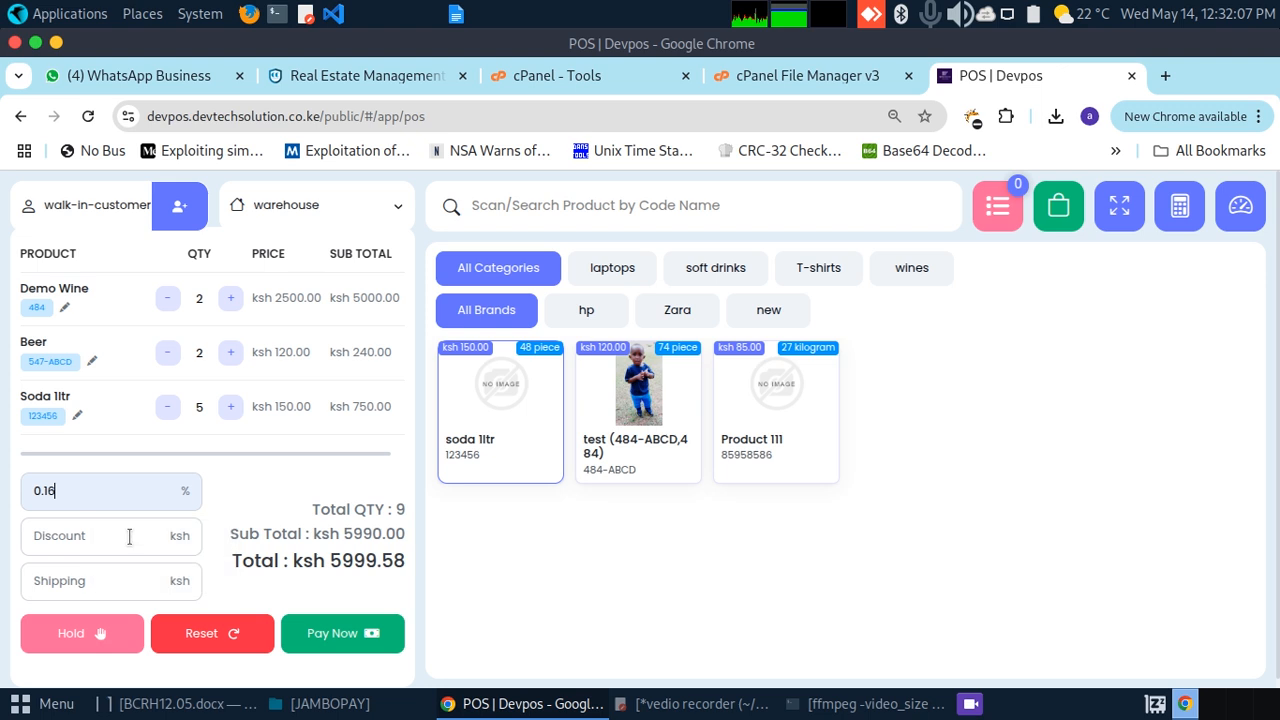
click(84, 580)
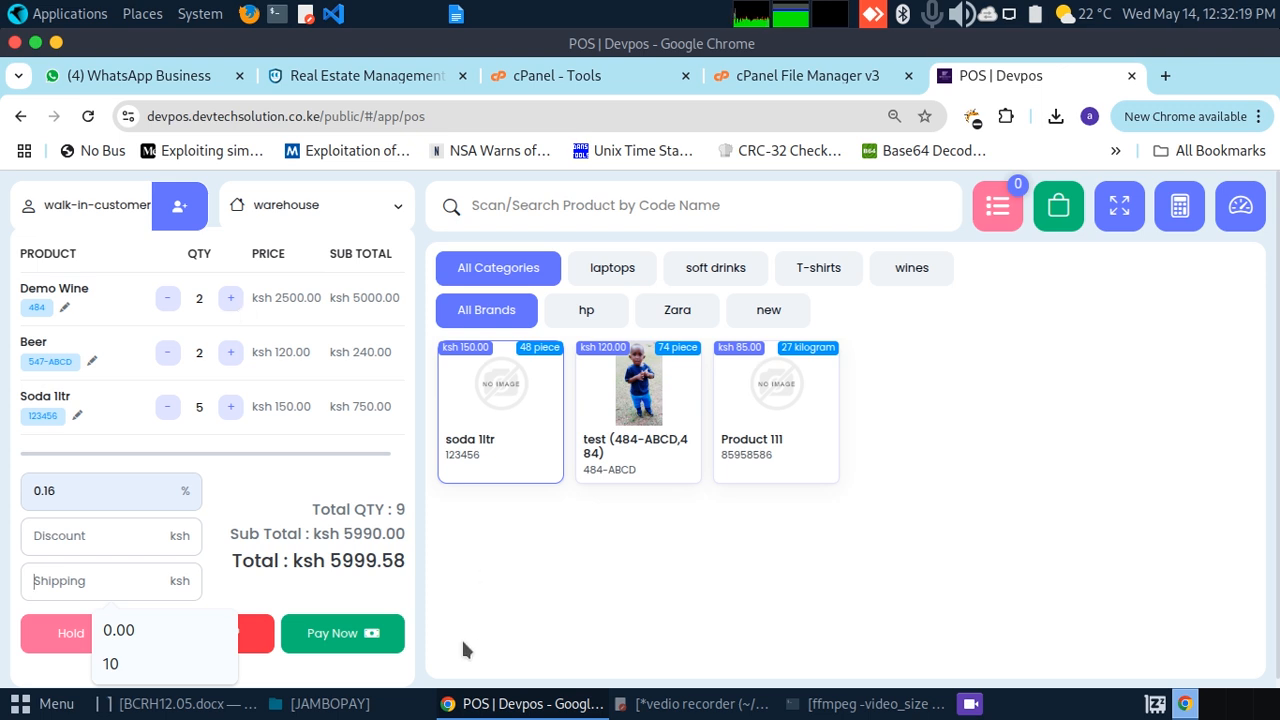
click(595, 595)
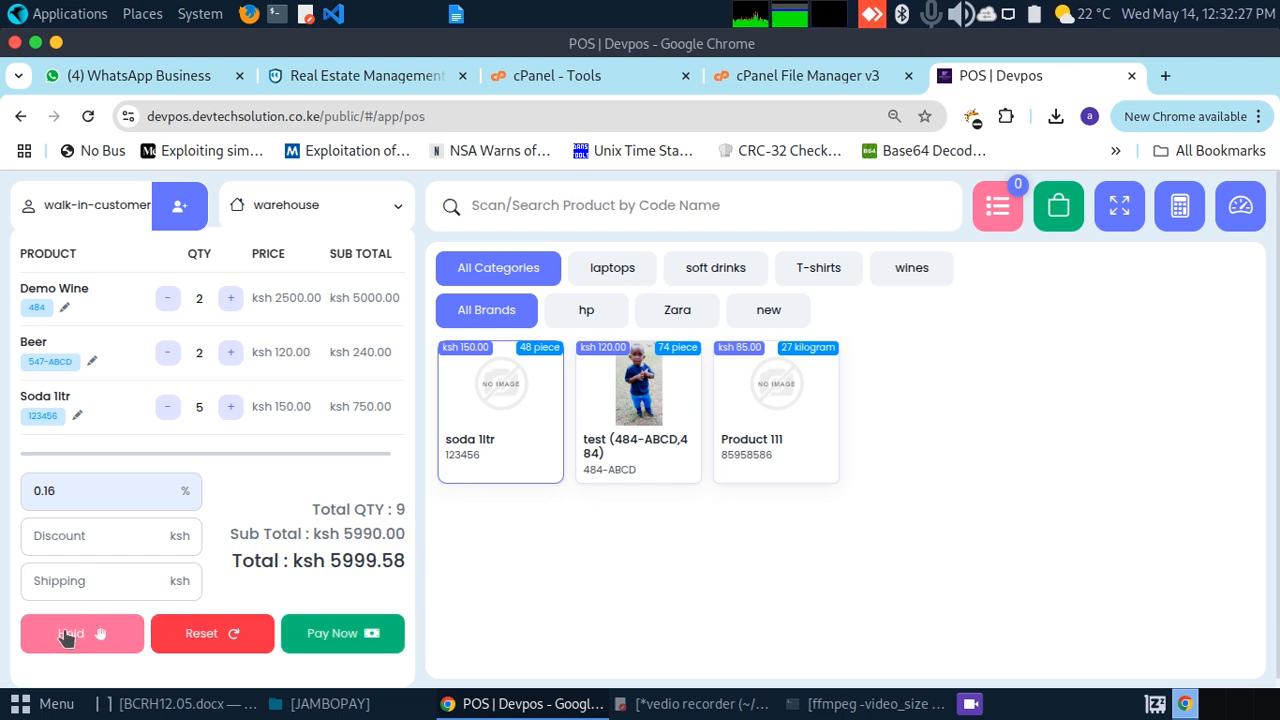
click(320, 636)
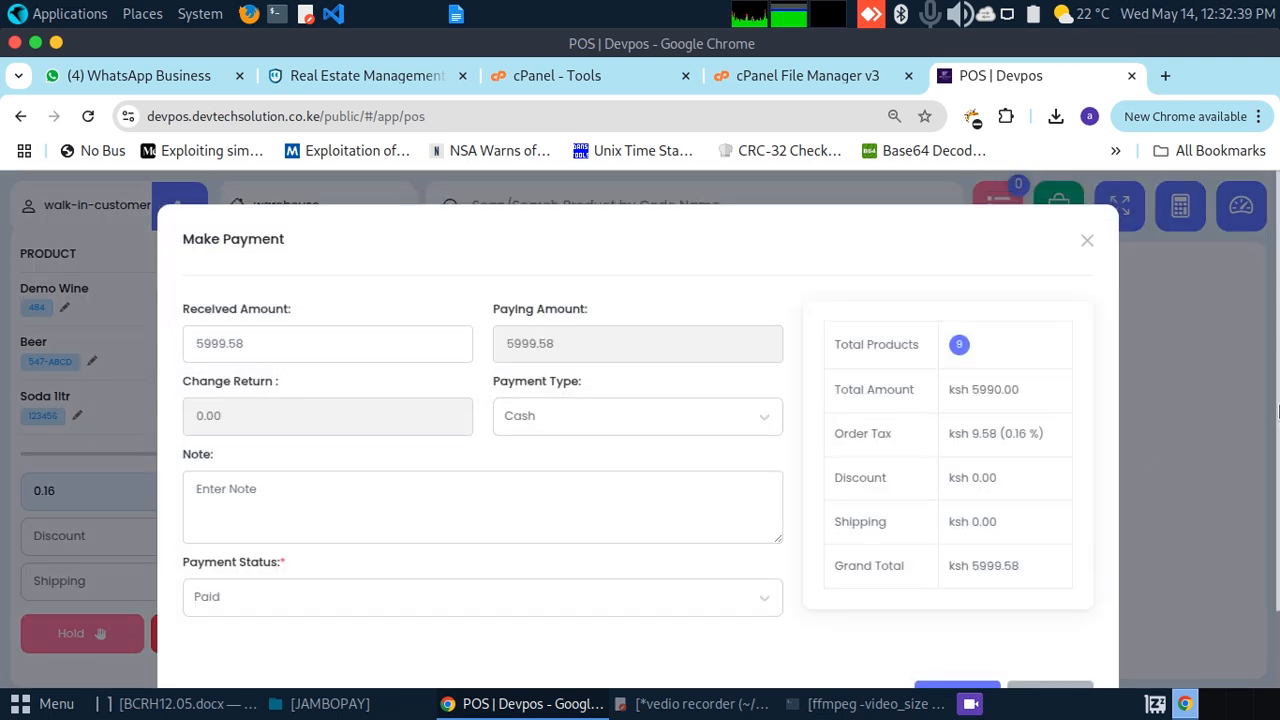
Step: Submit the ksh 5999.58 cash payment with note 'sold', which fails for exceeding available stock
scroll(698, 357, down, 2)
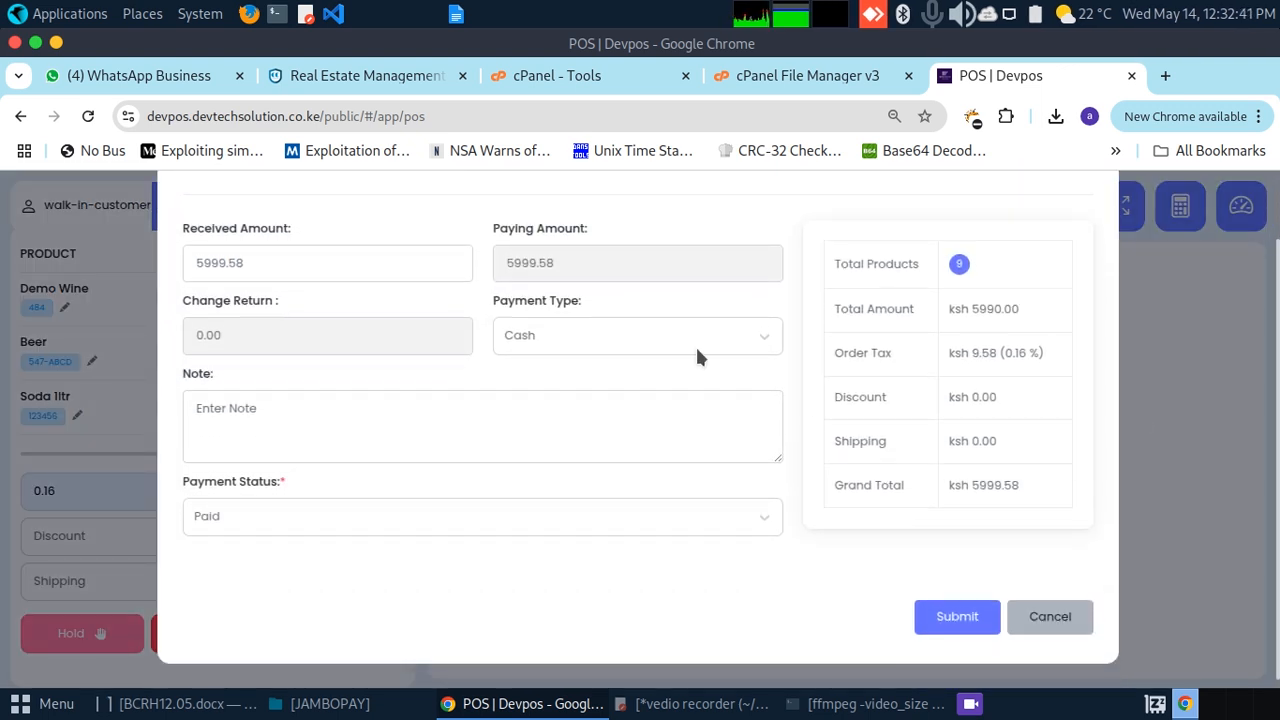
click(638, 349)
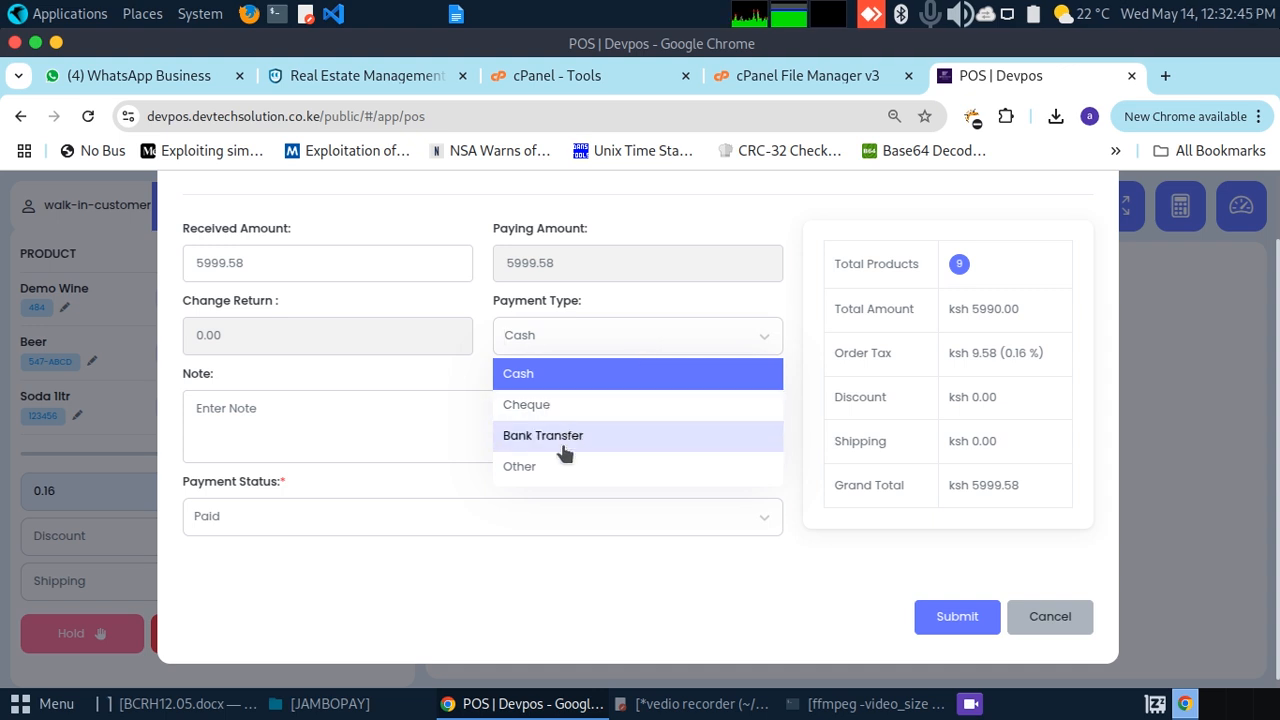
click(309, 425)
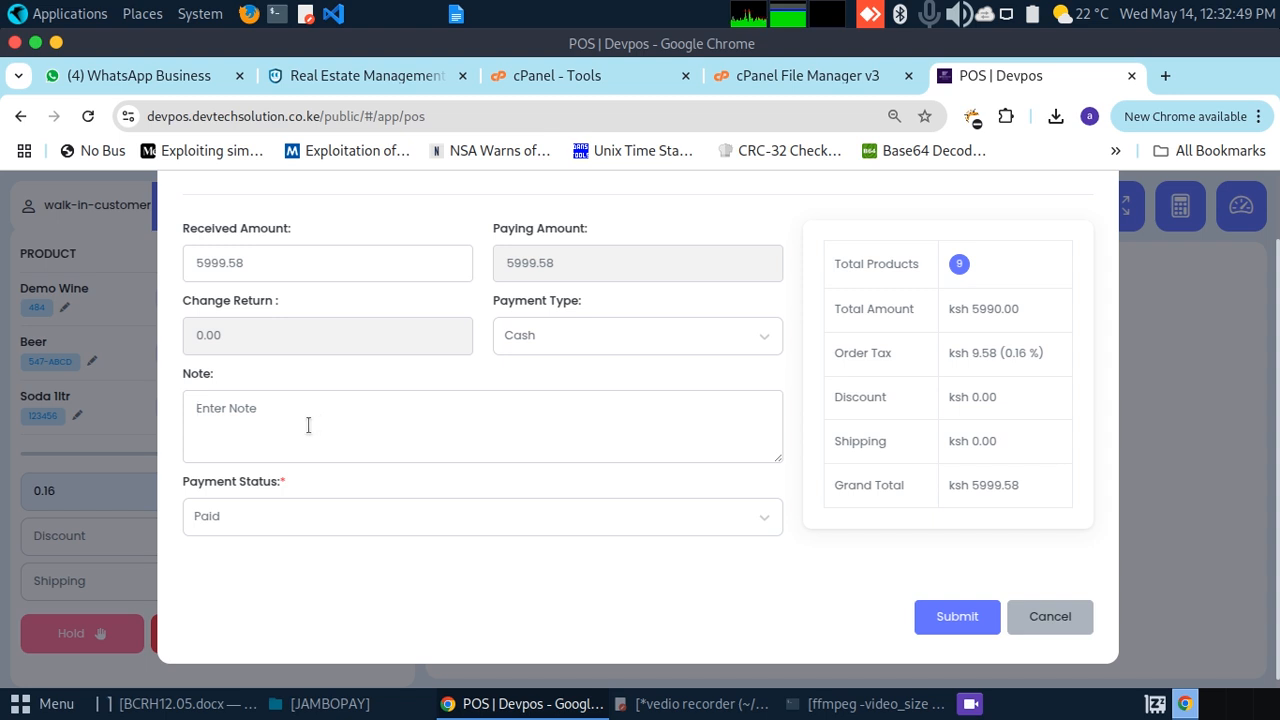
text(sold)
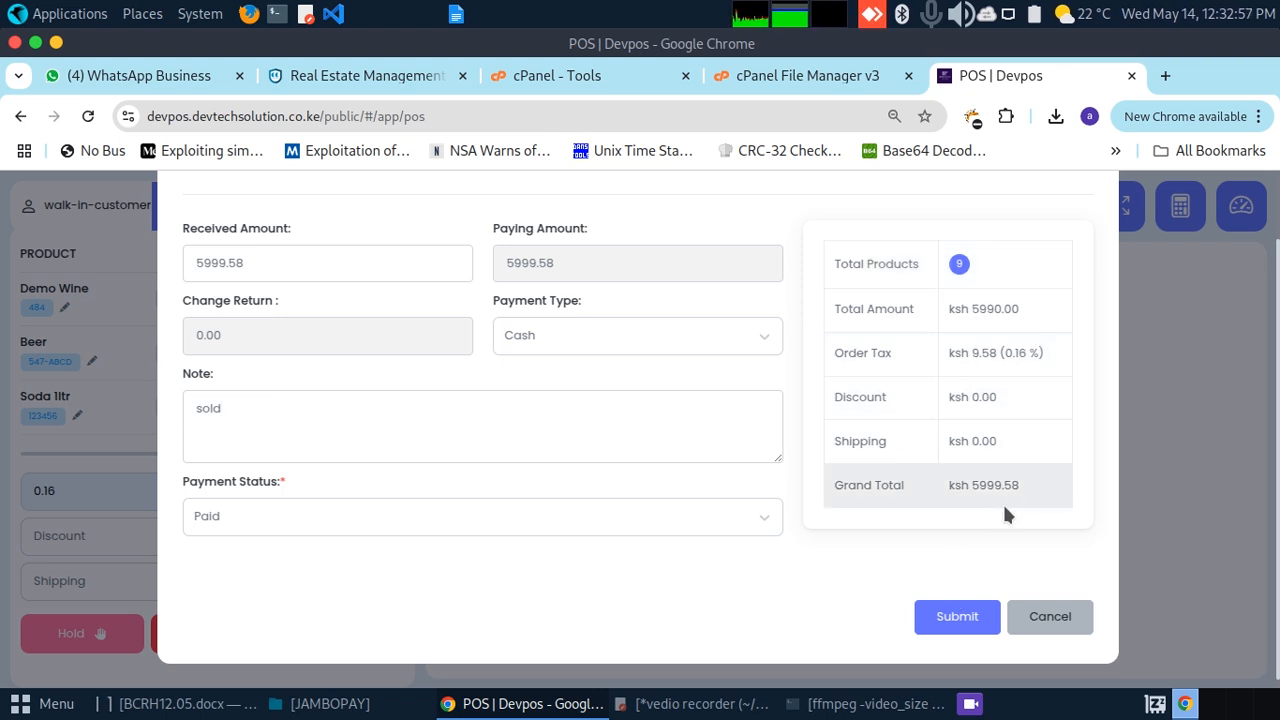
click(951, 617)
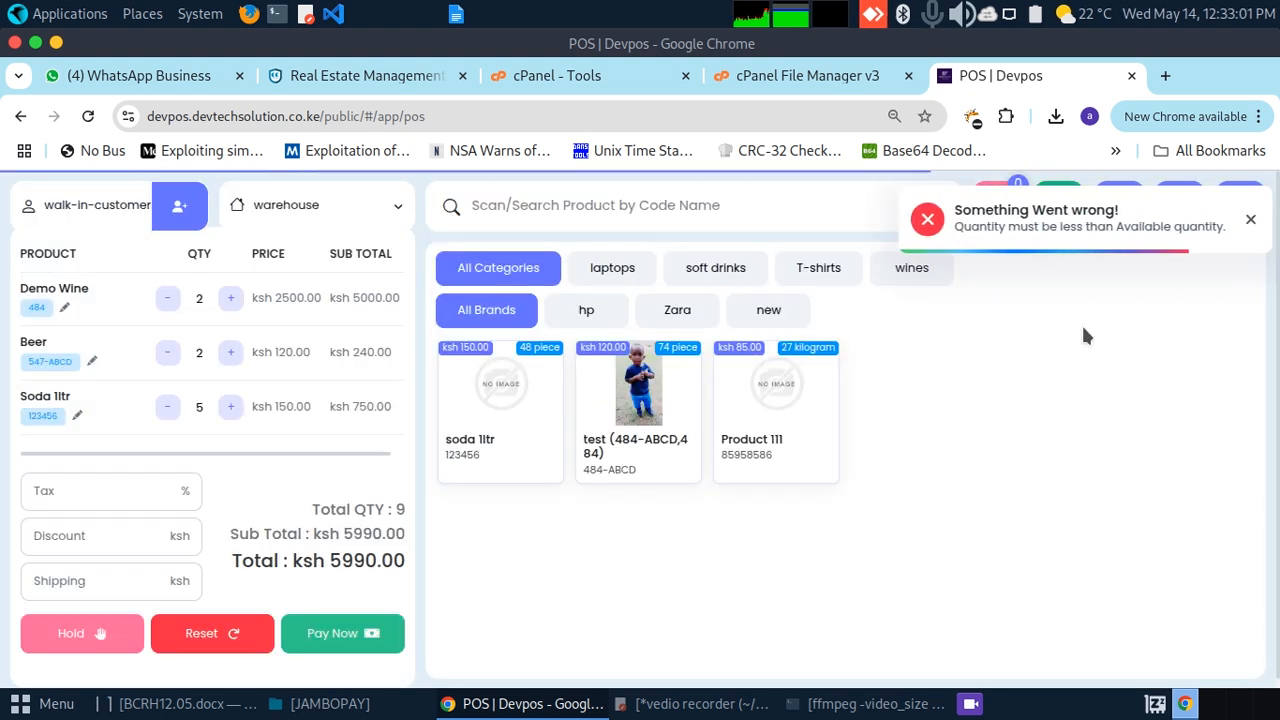
Step: Lower Soda 1ltr and Beer to 1 and retry the ksh 5270.00 payment, which fails again
click(1250, 220)
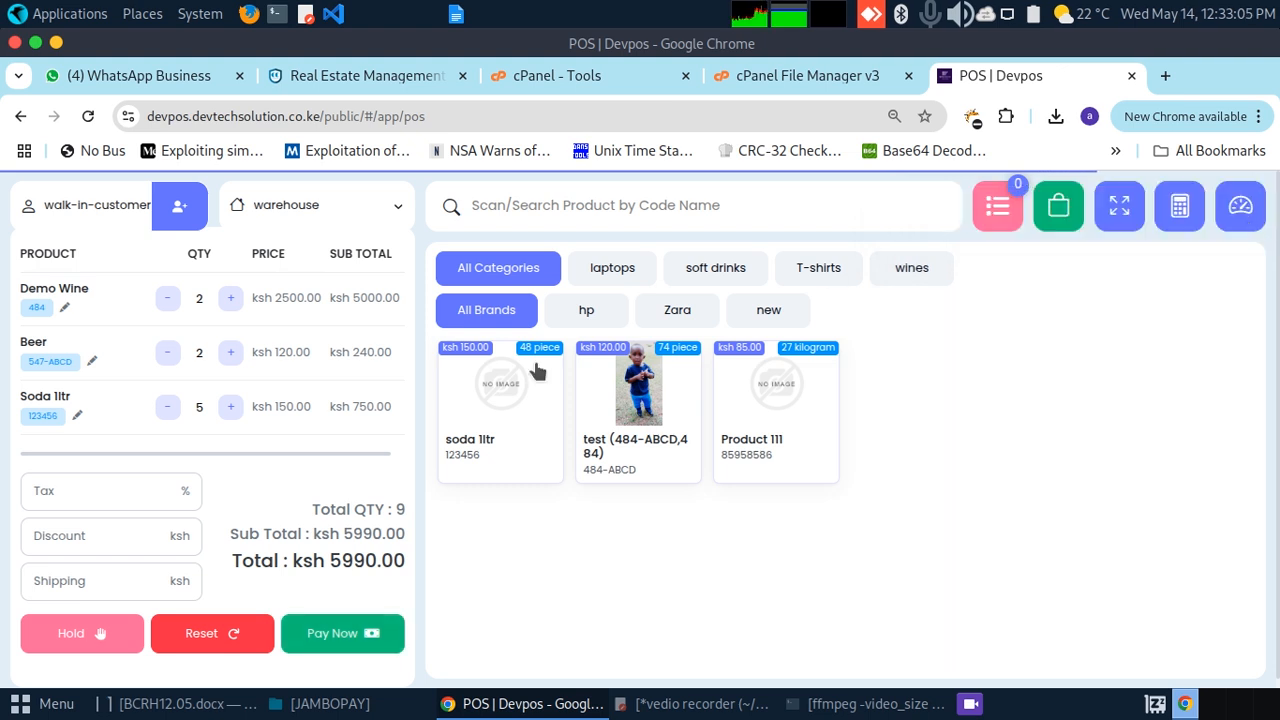
click(168, 408)
click(168, 408)
click(168, 408)
click(168, 408)
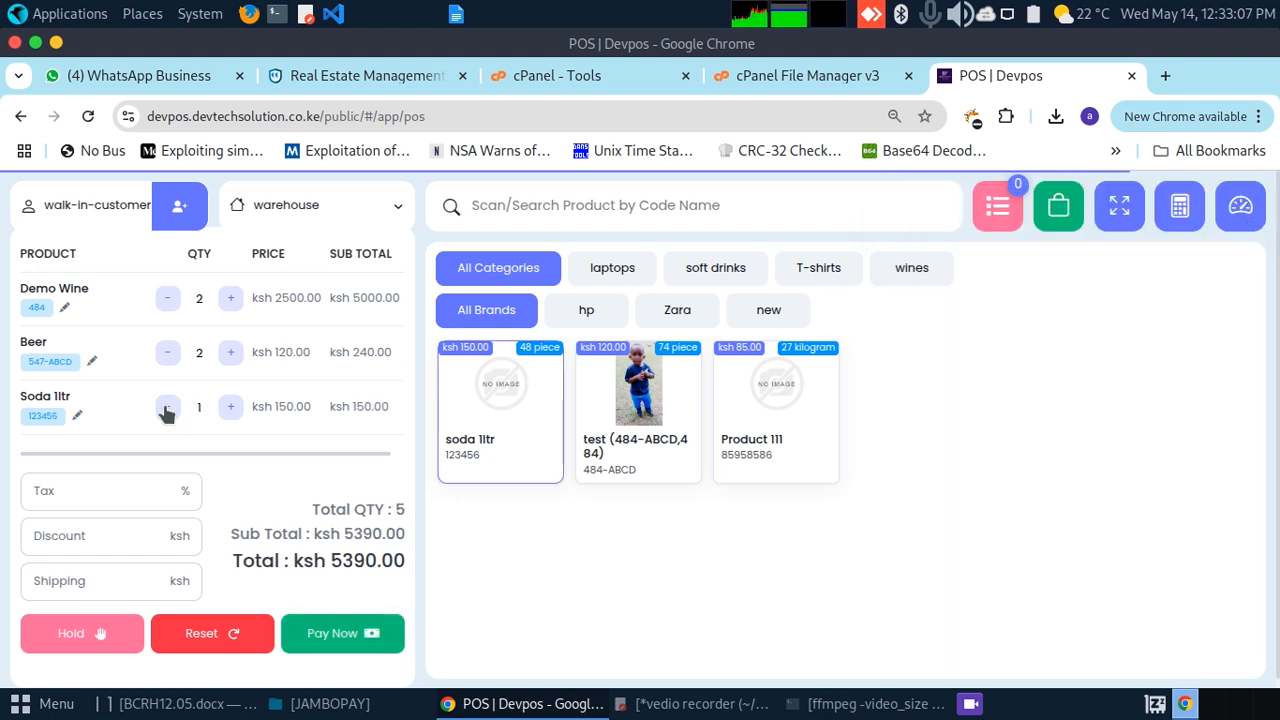
click(168, 356)
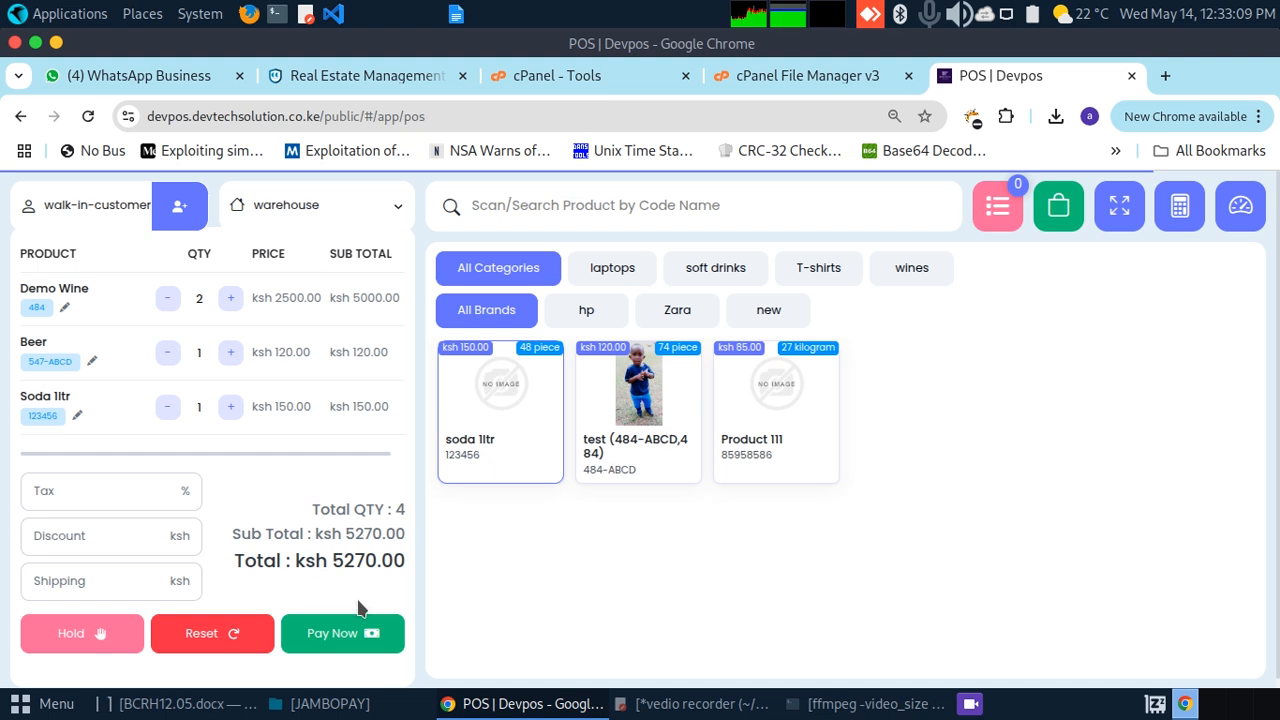
click(333, 636)
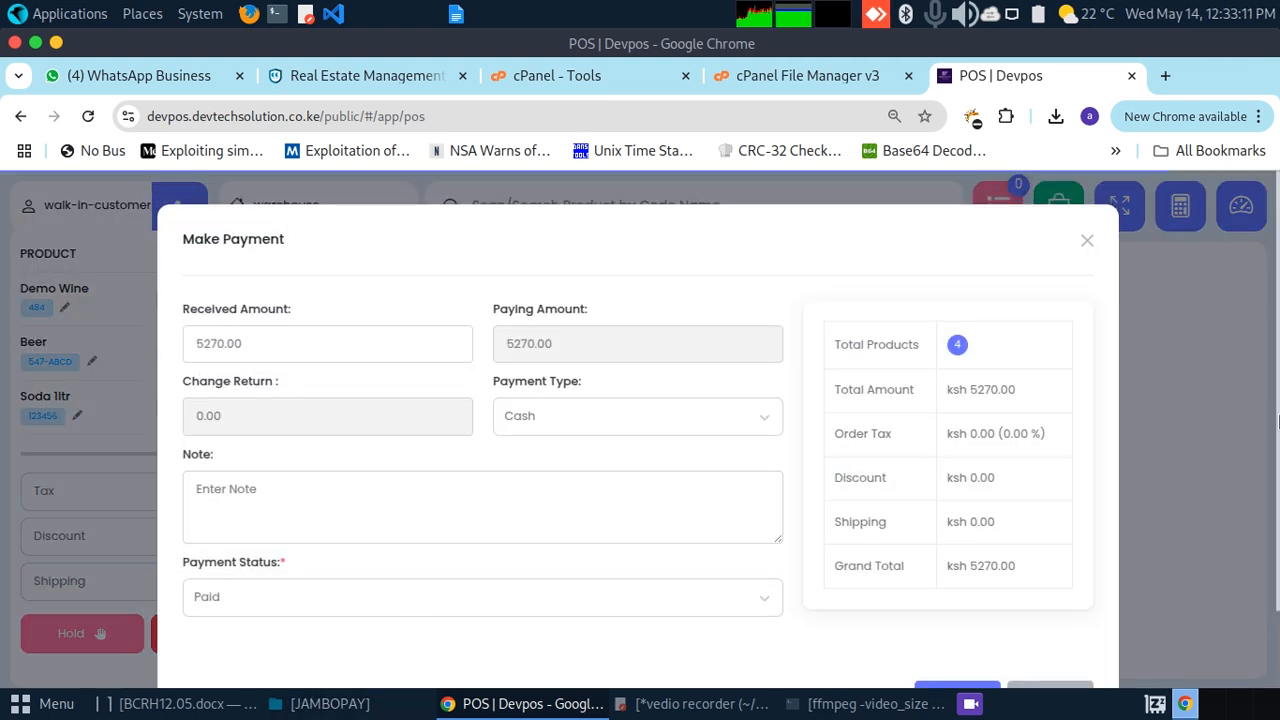
click(951, 607)
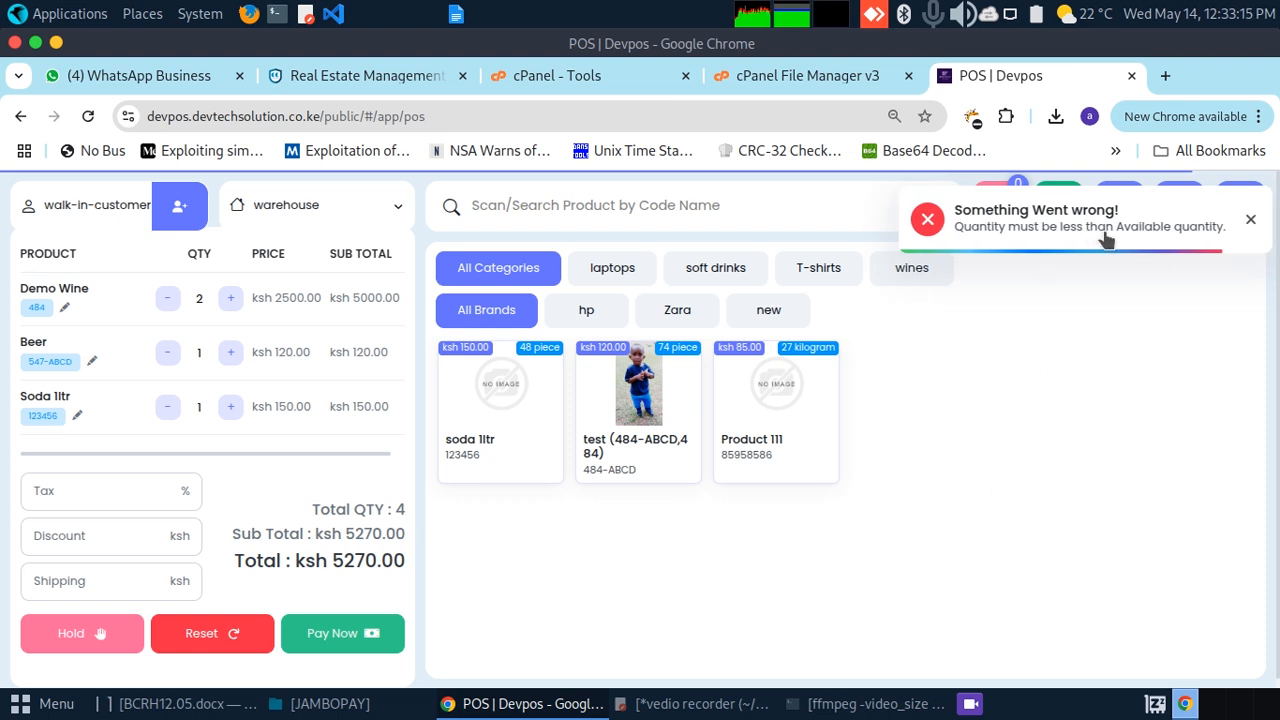
click(1252, 224)
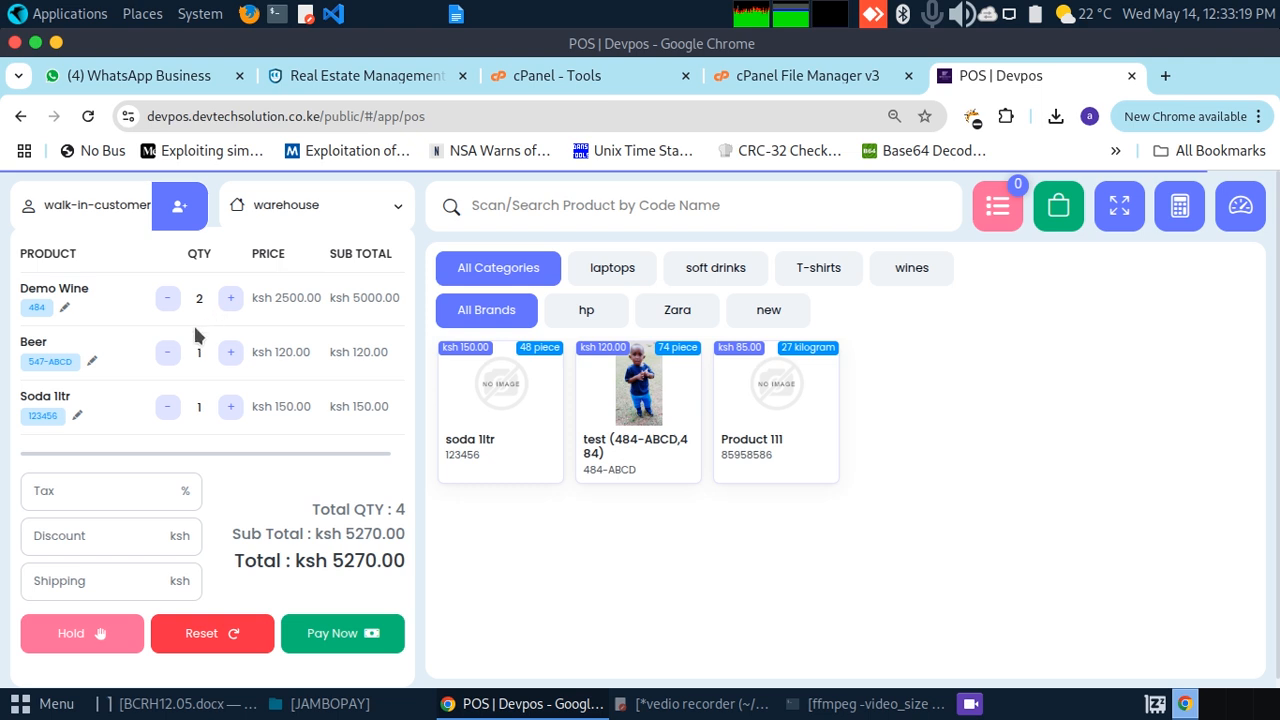
Step: Reduce Demo Wine to 1, retry the ksh 2770.00 payment, which still fails, then request a cart reset
click(65, 307)
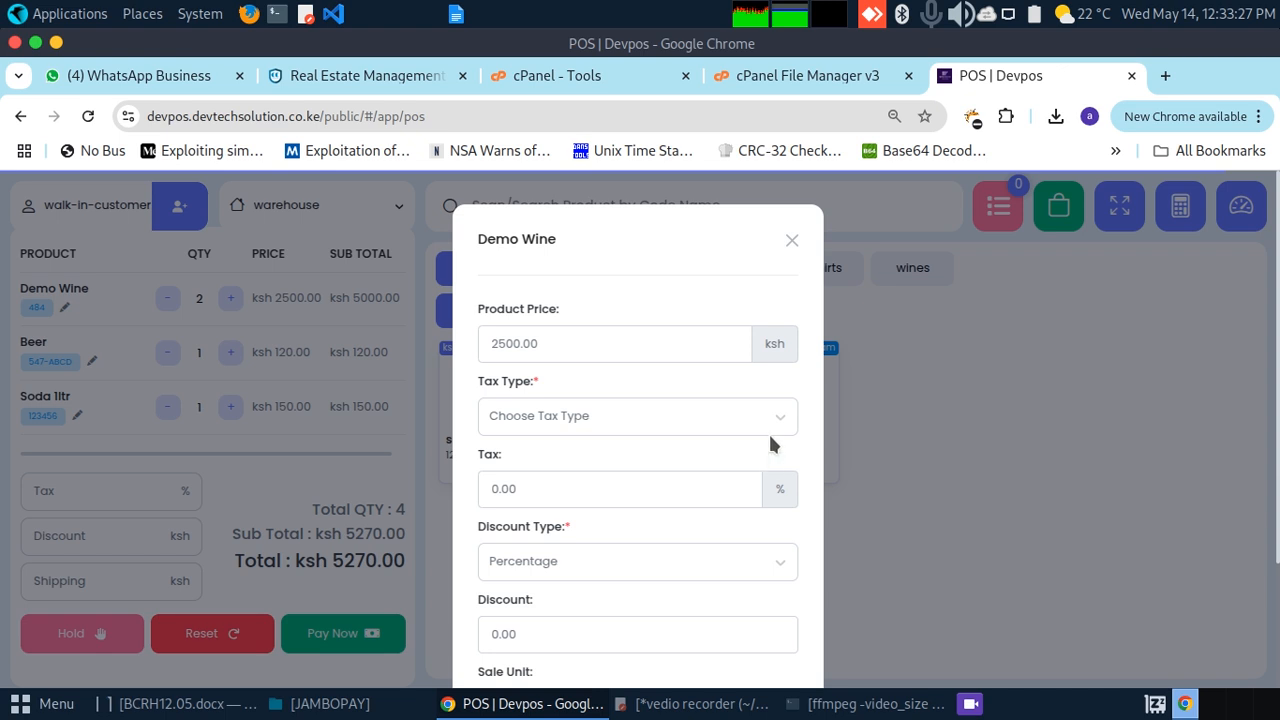
click(791, 240)
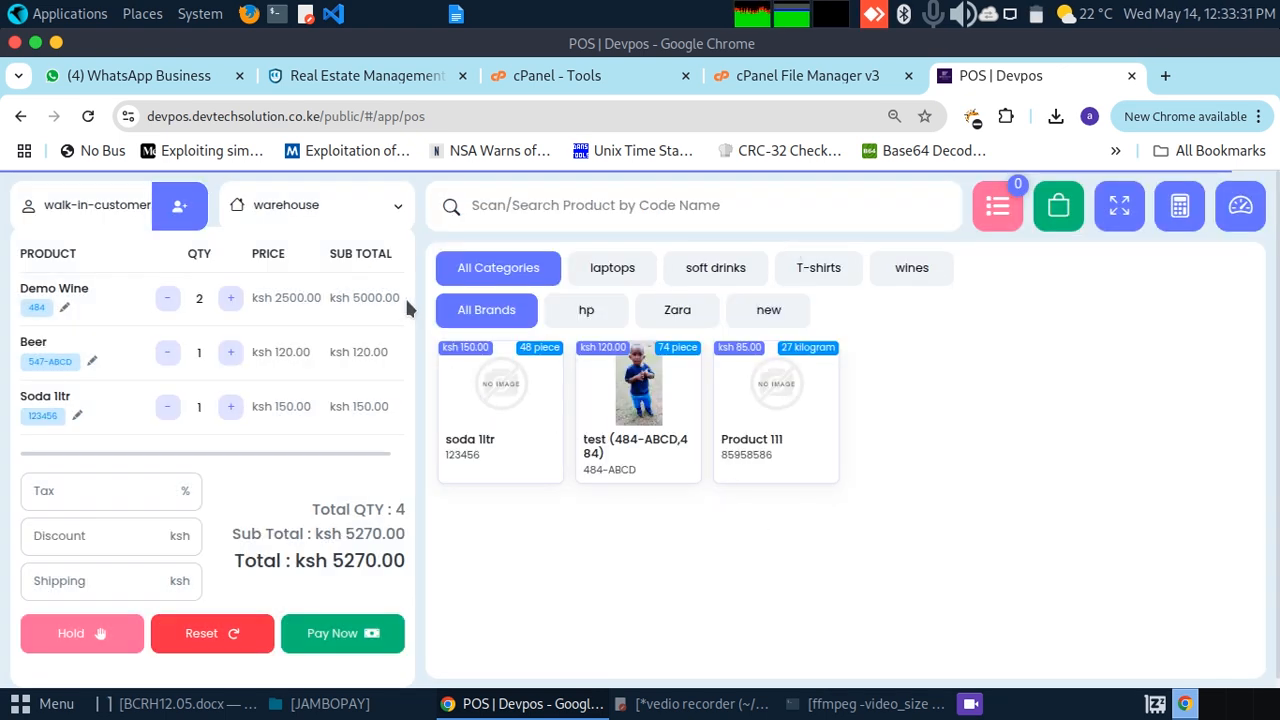
click(167, 300)
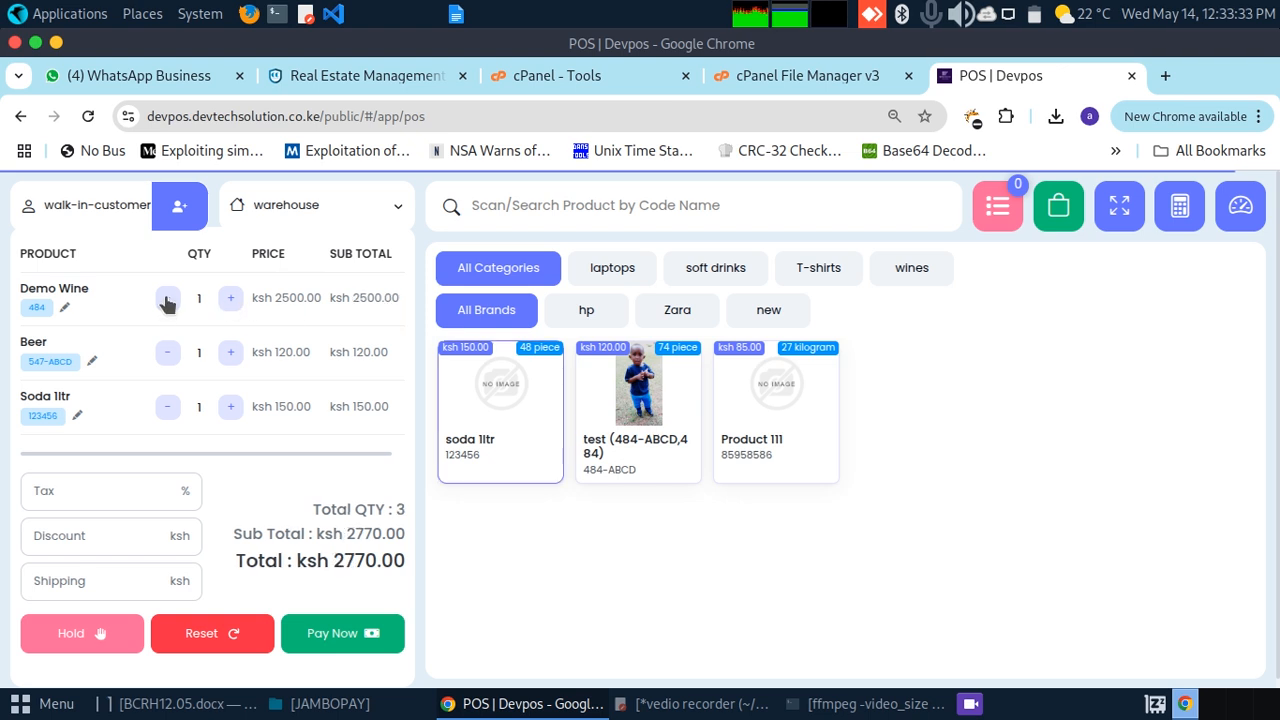
click(337, 636)
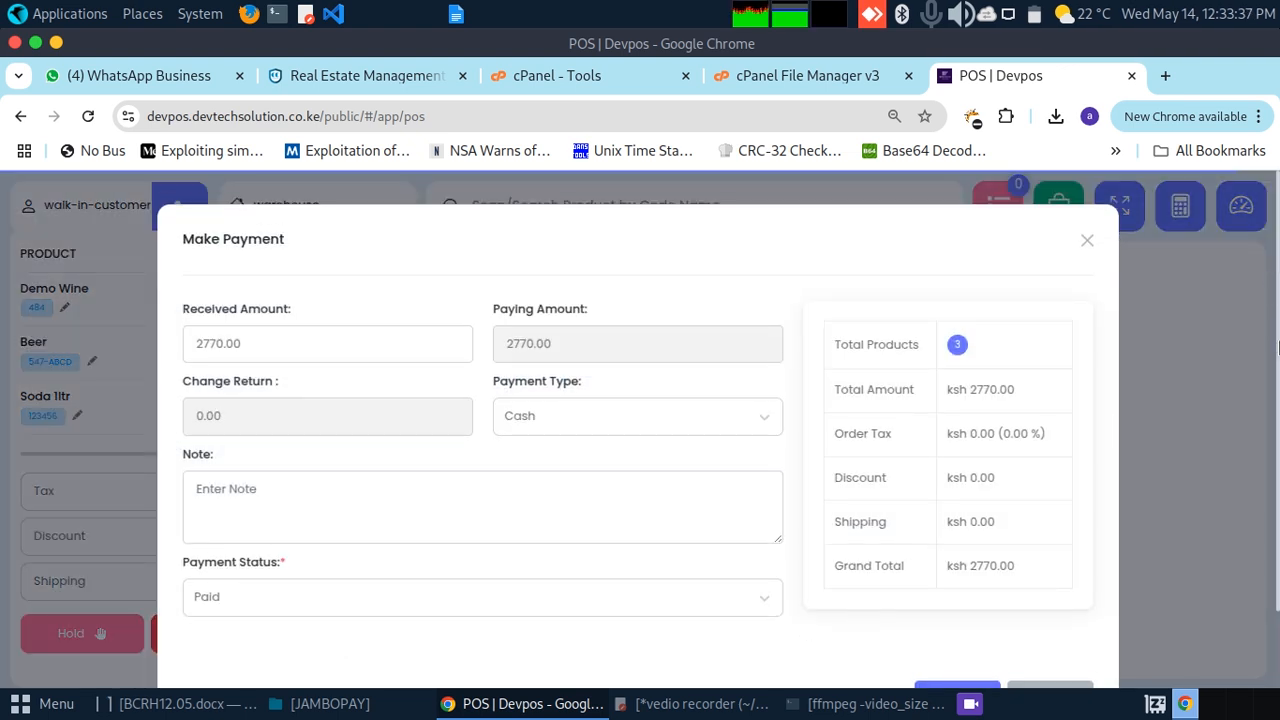
scroll(1277, 484, down, 1)
click(957, 605)
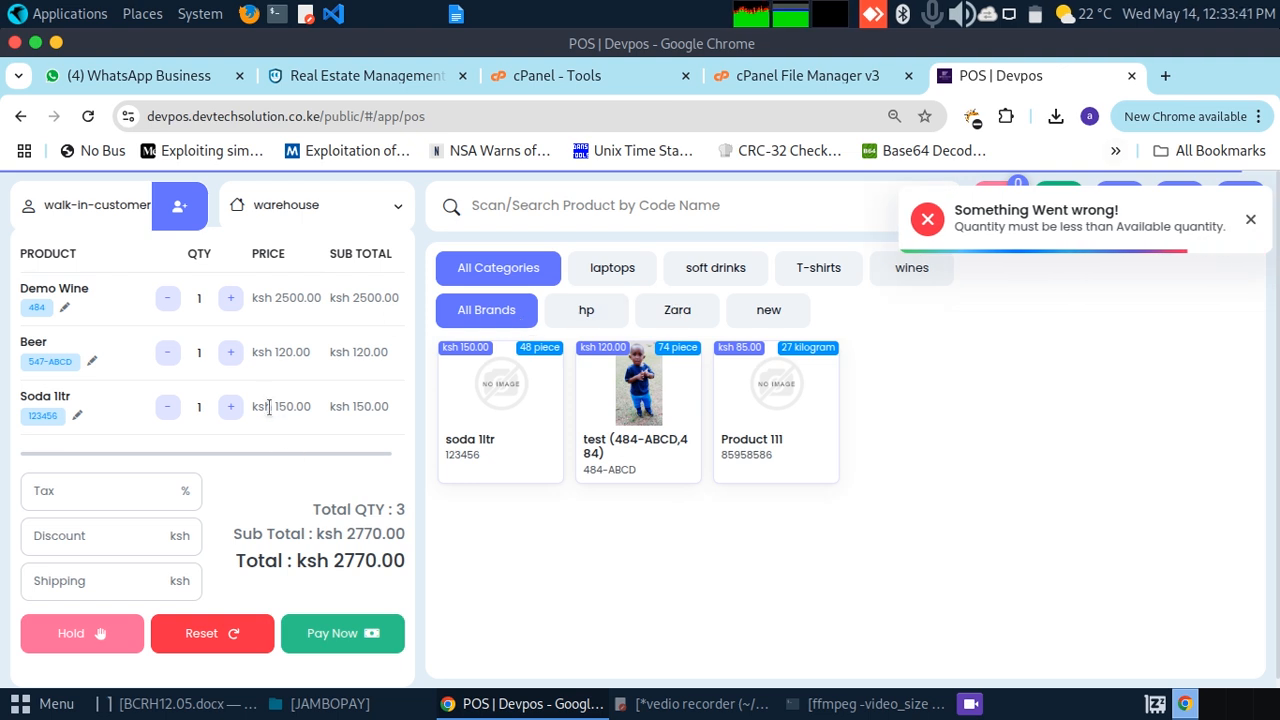
click(200, 633)
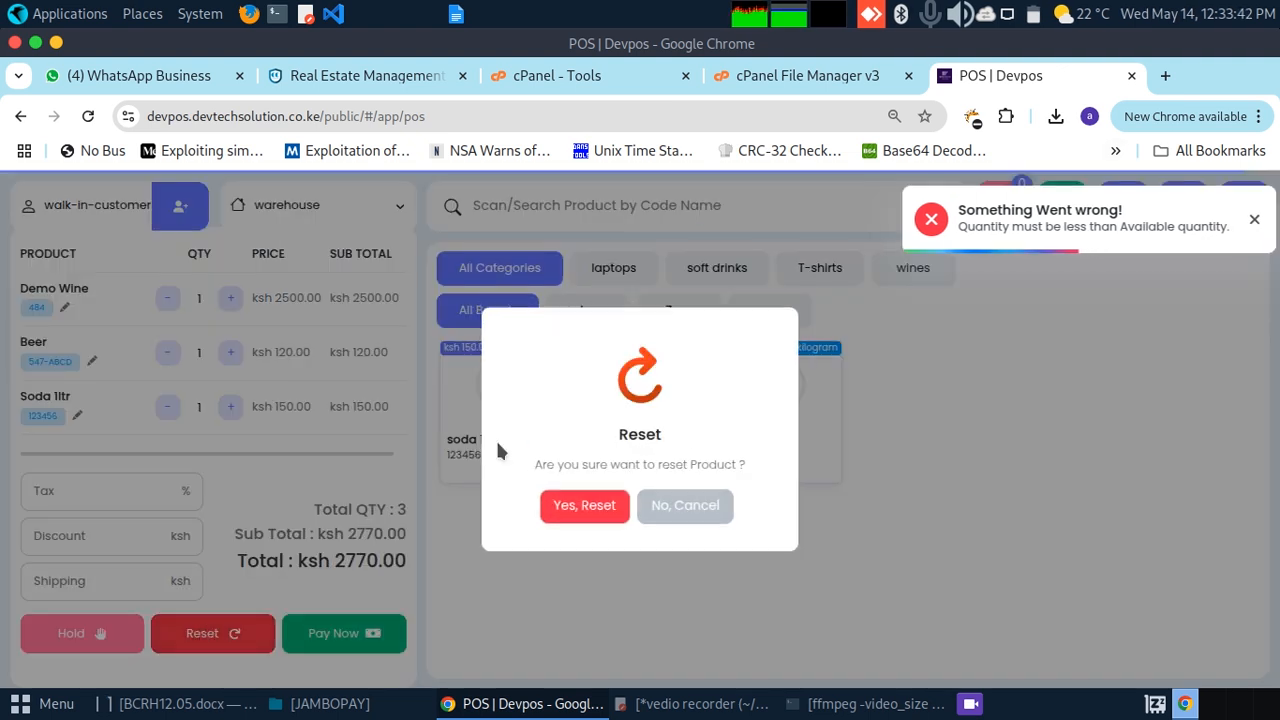
Step: Empty the cart and add Soda 1ltr ×2, Test ×2 and Product 111 ×3
click(582, 504)
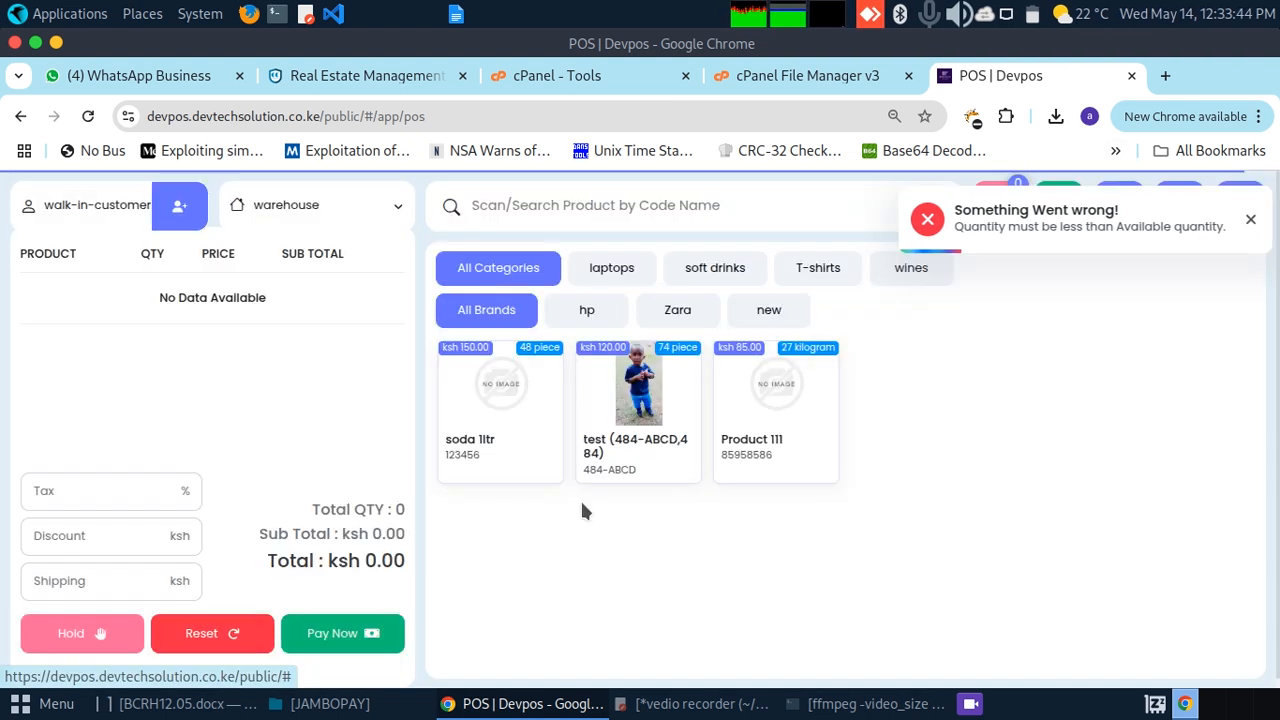
click(514, 412)
click(645, 403)
click(727, 429)
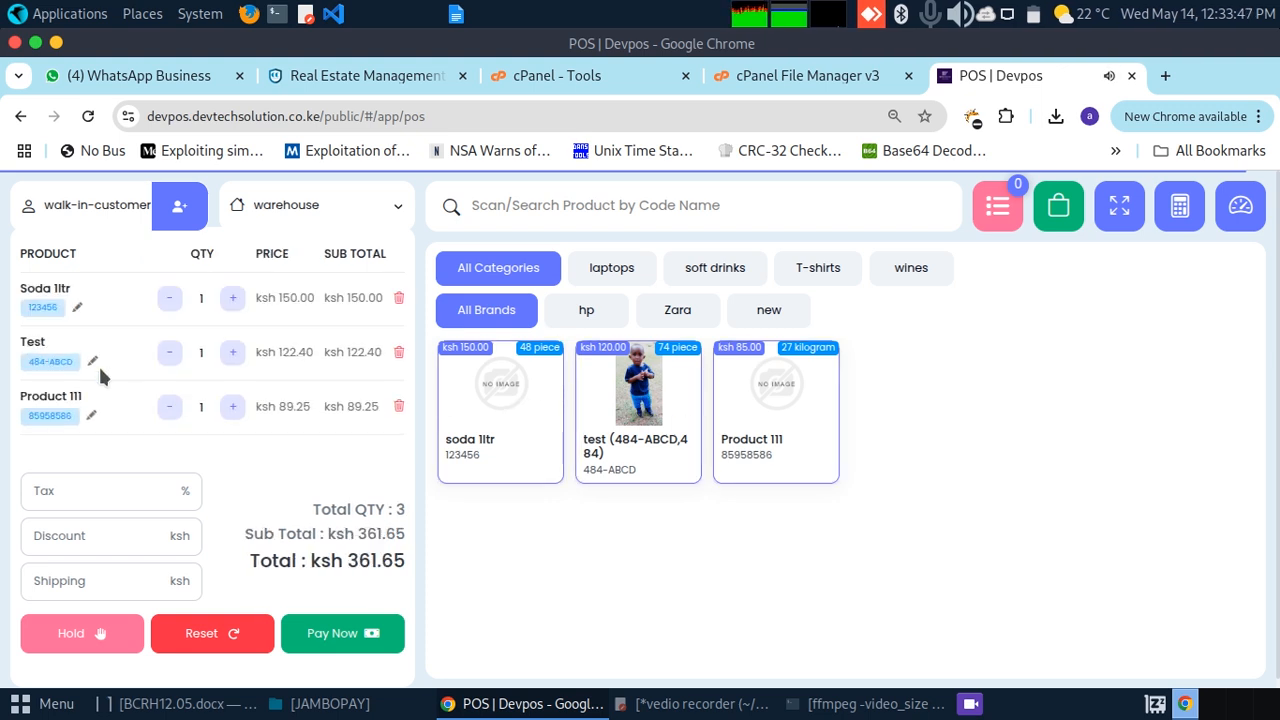
click(228, 404)
click(228, 404)
click(231, 355)
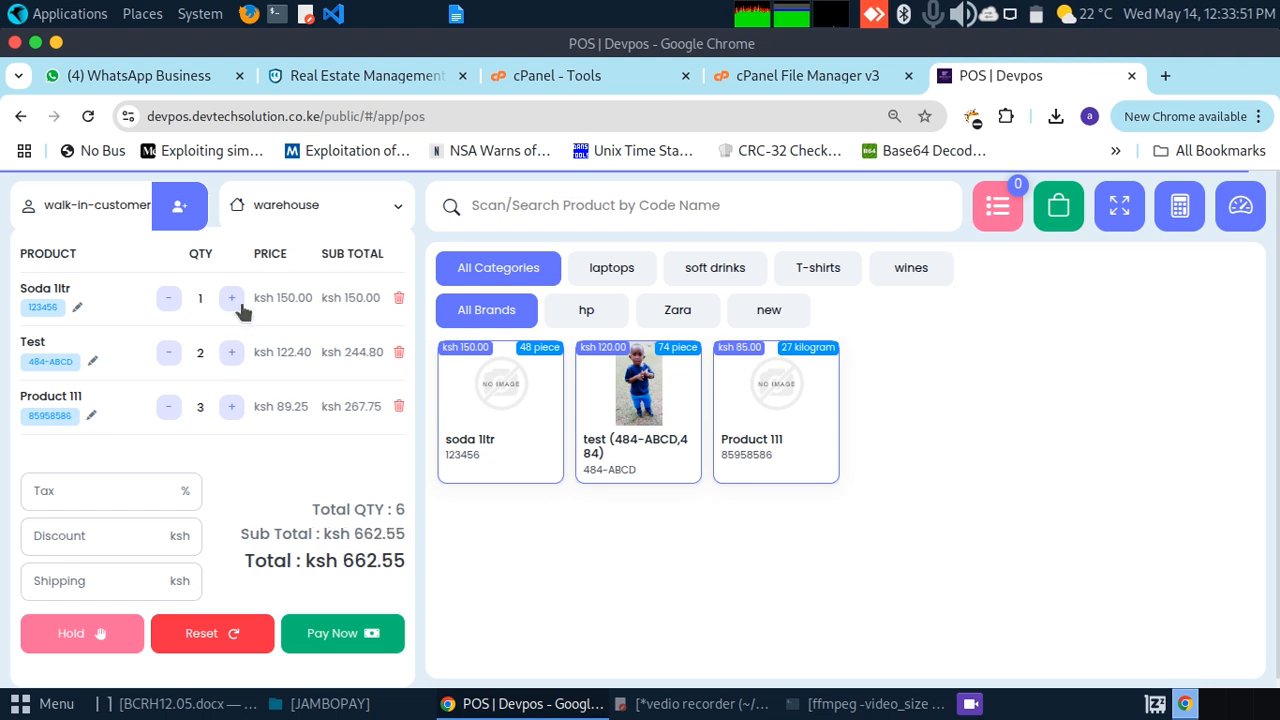
click(231, 297)
Step: Pay the ksh 812.55 total in cash
click(327, 640)
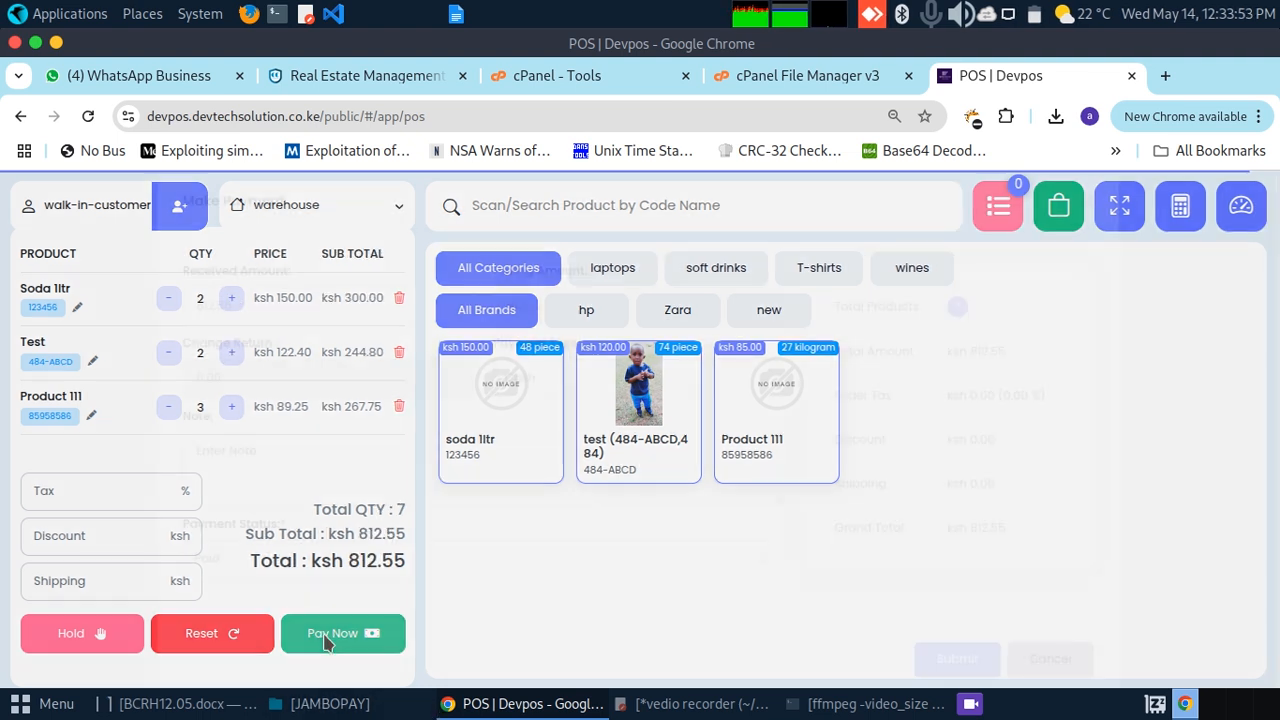
drag(1278, 425, 1278, 620)
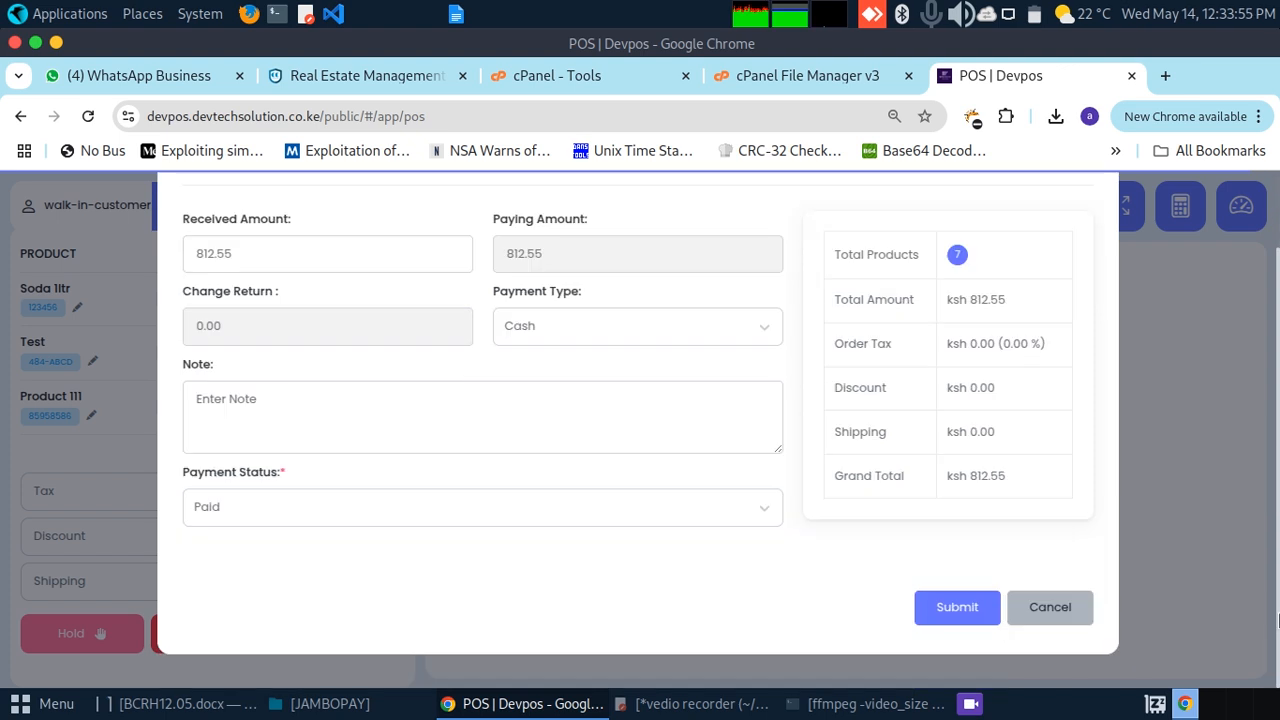
click(952, 608)
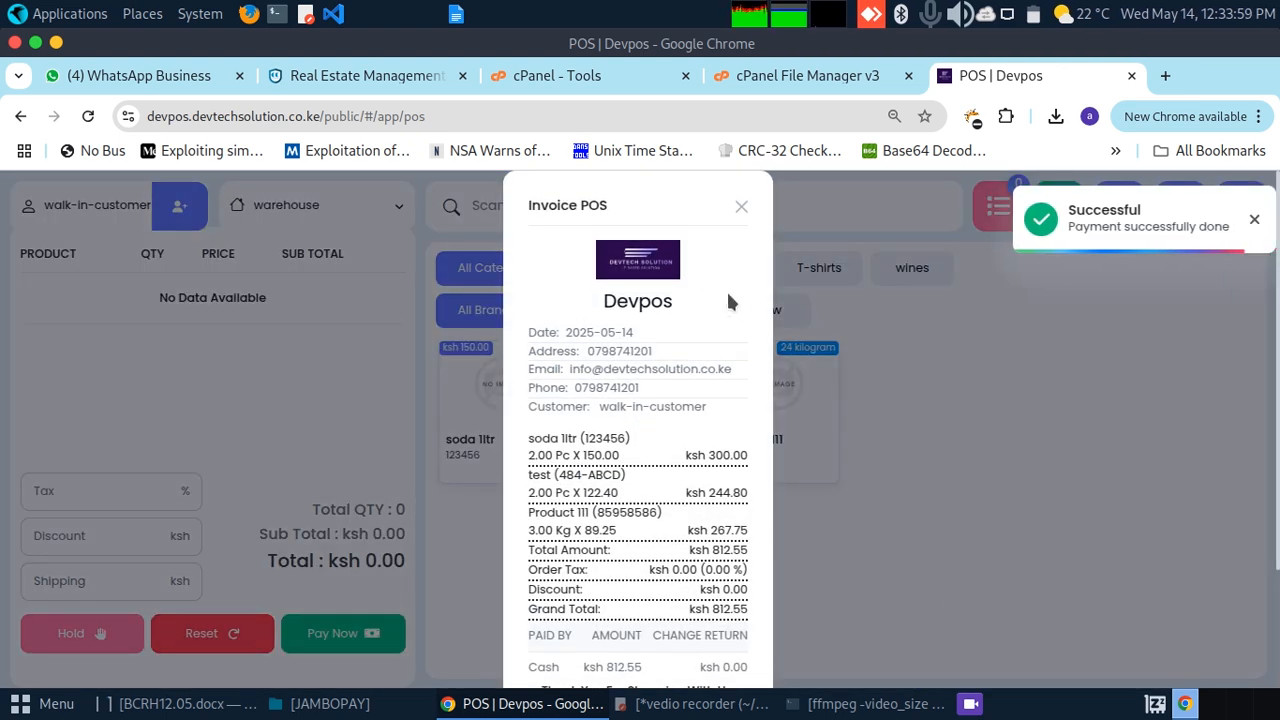
Step: Review the ksh 812.55 invoice receipt and cancel printing it
click(1255, 222)
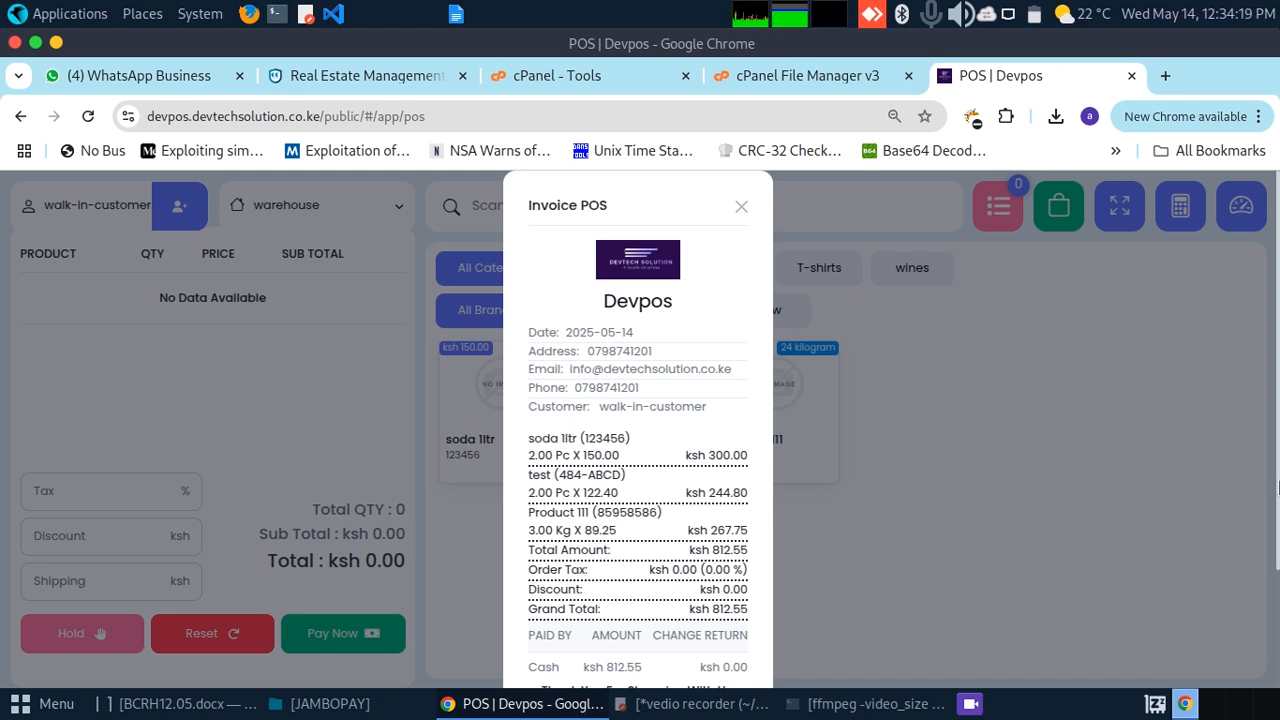
scroll(1278, 487, down, 1)
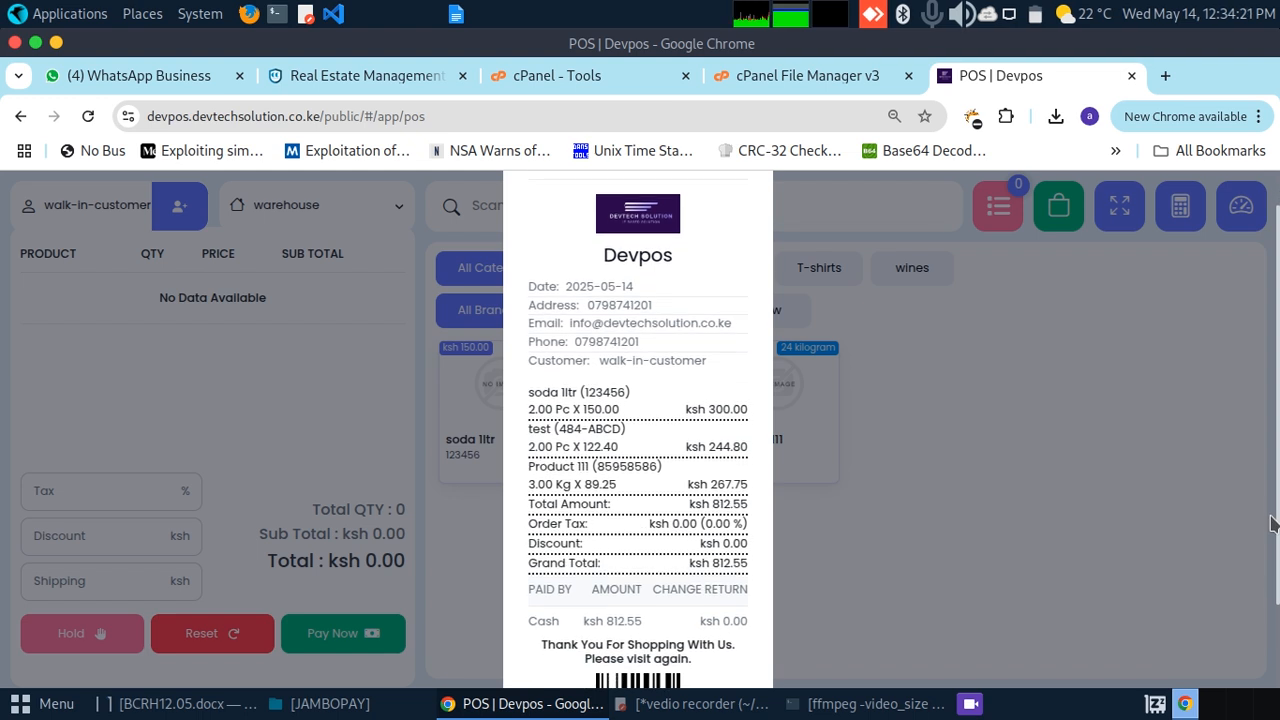
scroll(1272, 524, down, 1)
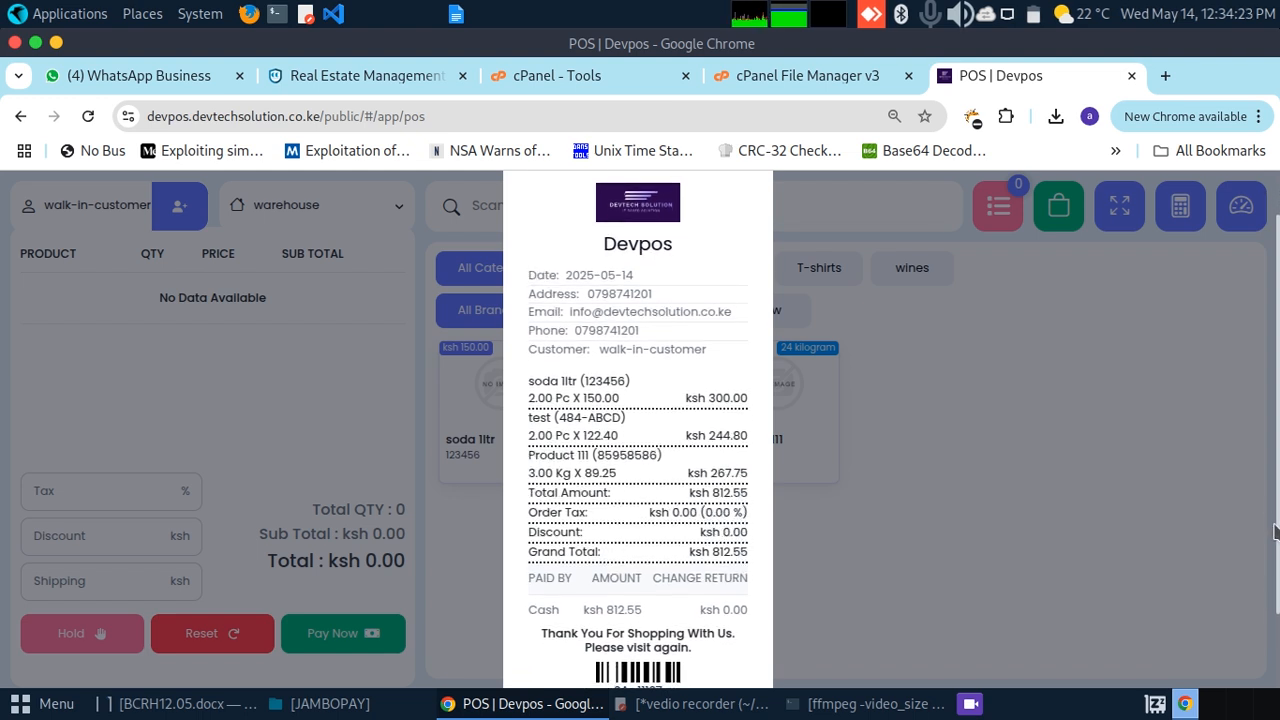
scroll(1274, 532, down, 2)
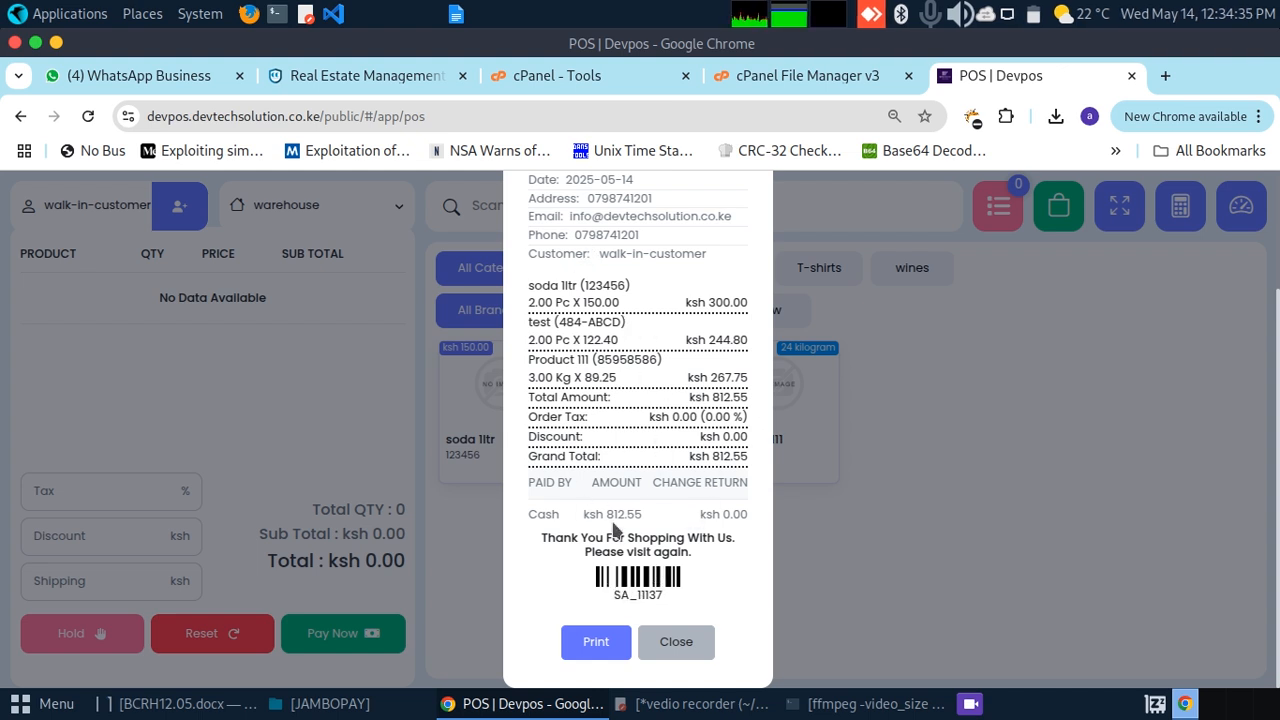
click(595, 648)
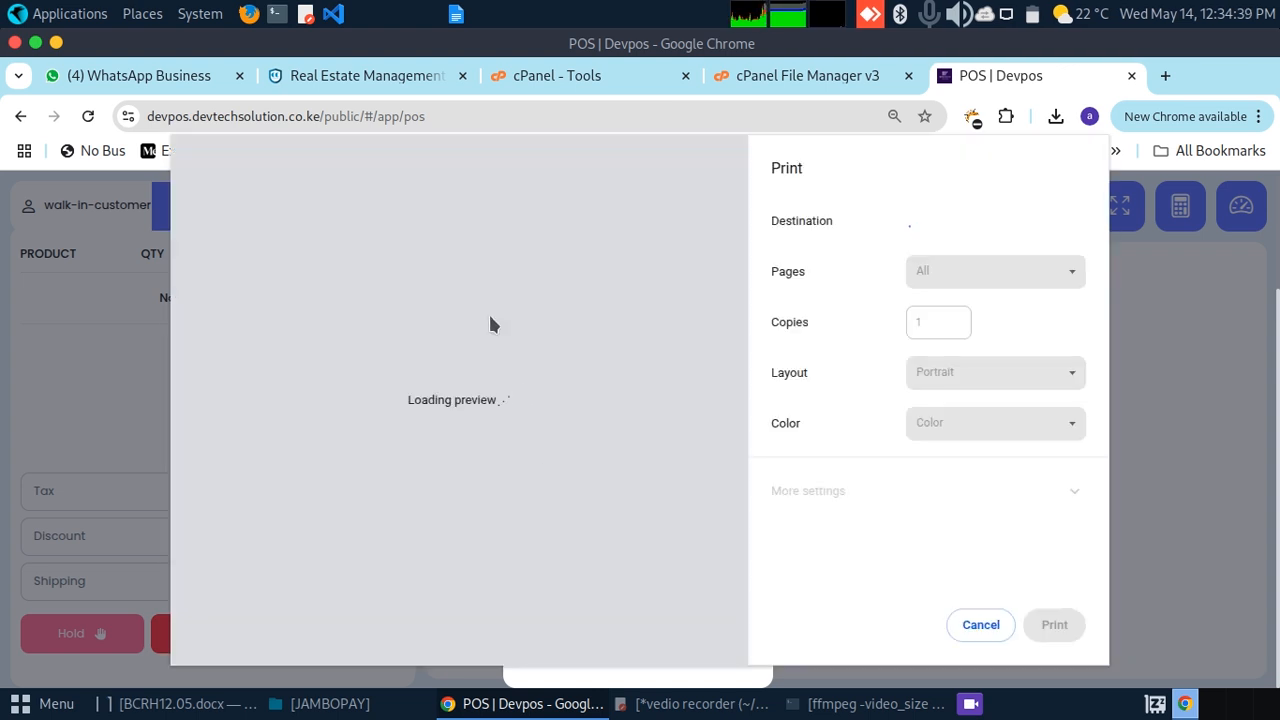
click(978, 624)
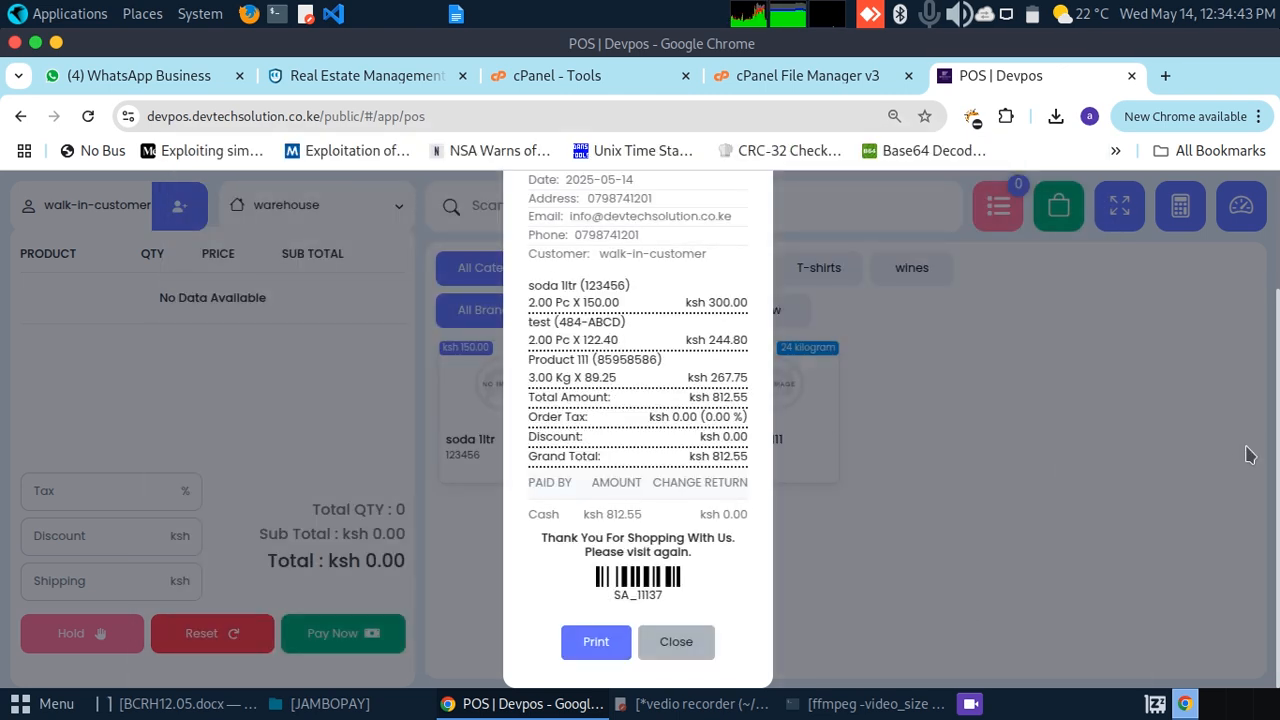
Step: Close the invoice receipt, leaving an empty cart at ksh 0.00, and open the register options
scroll(1270, 410, up, 3)
scroll(1225, 340, down, 1)
scroll(1222, 345, up, 2)
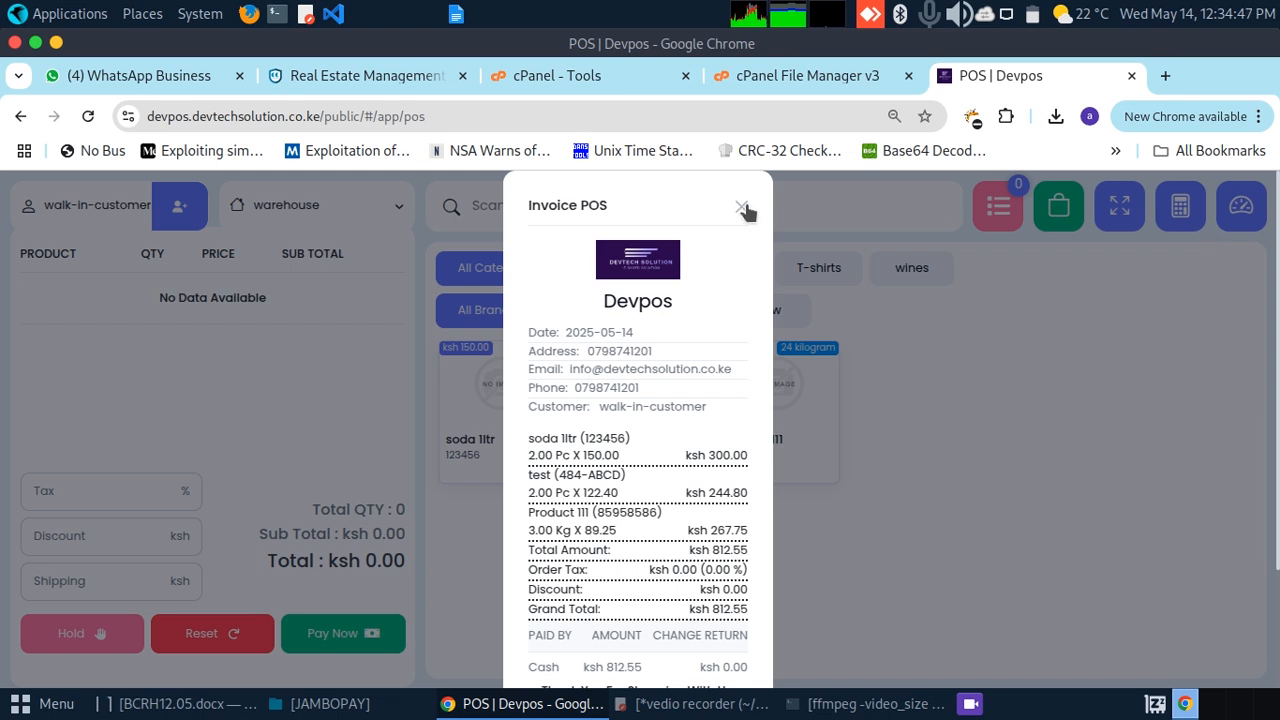
click(823, 206)
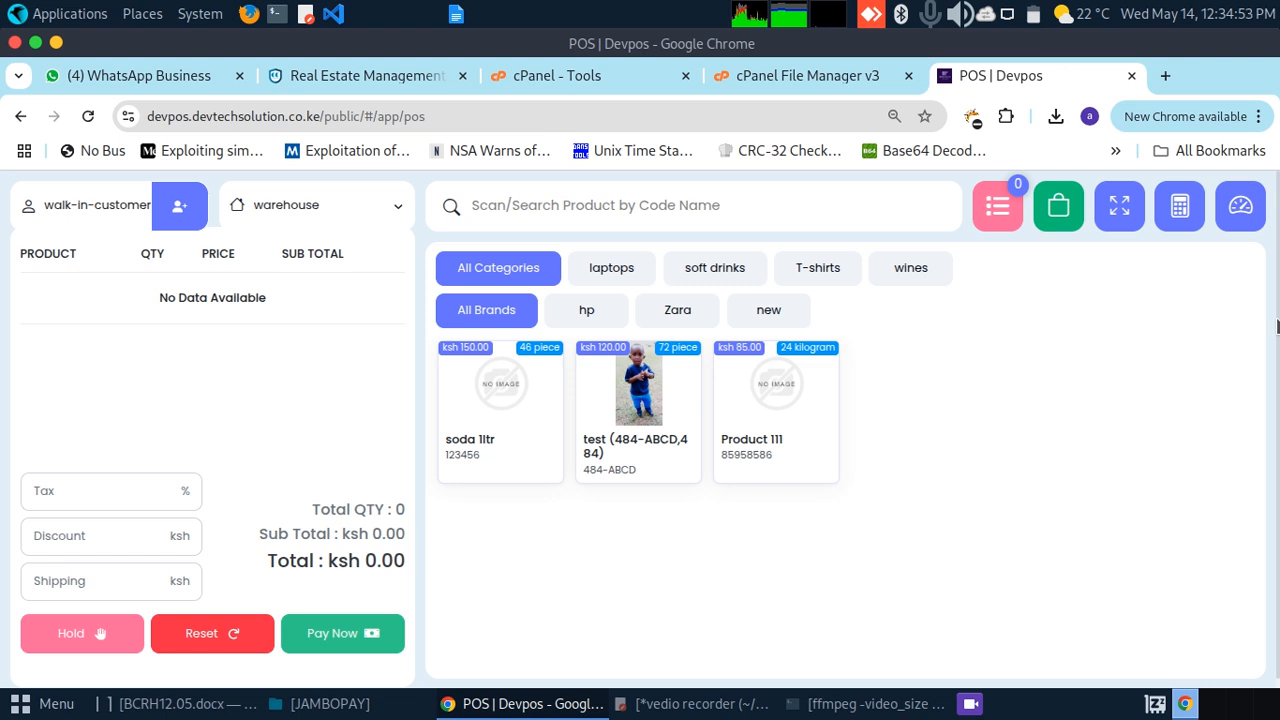
click(1057, 212)
Step: Check today's register details, then begin closing the May 14th 2025 register
click(922, 257)
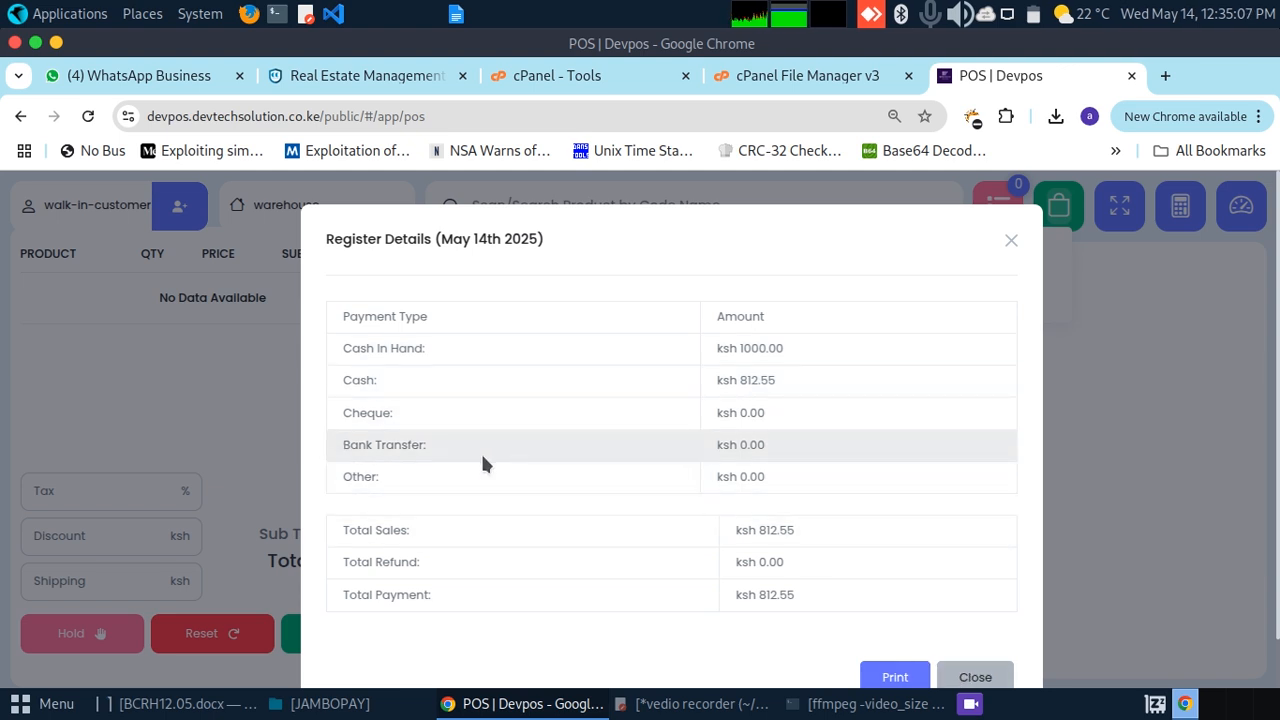
click(975, 678)
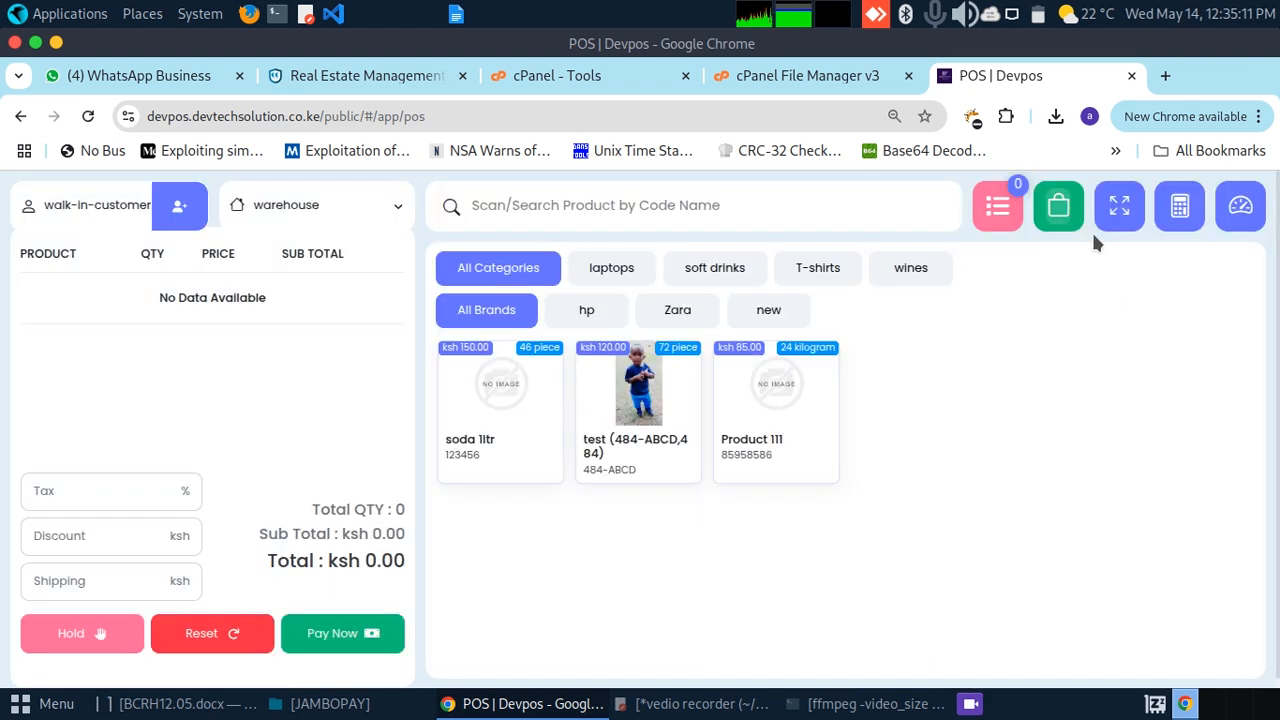
click(1058, 210)
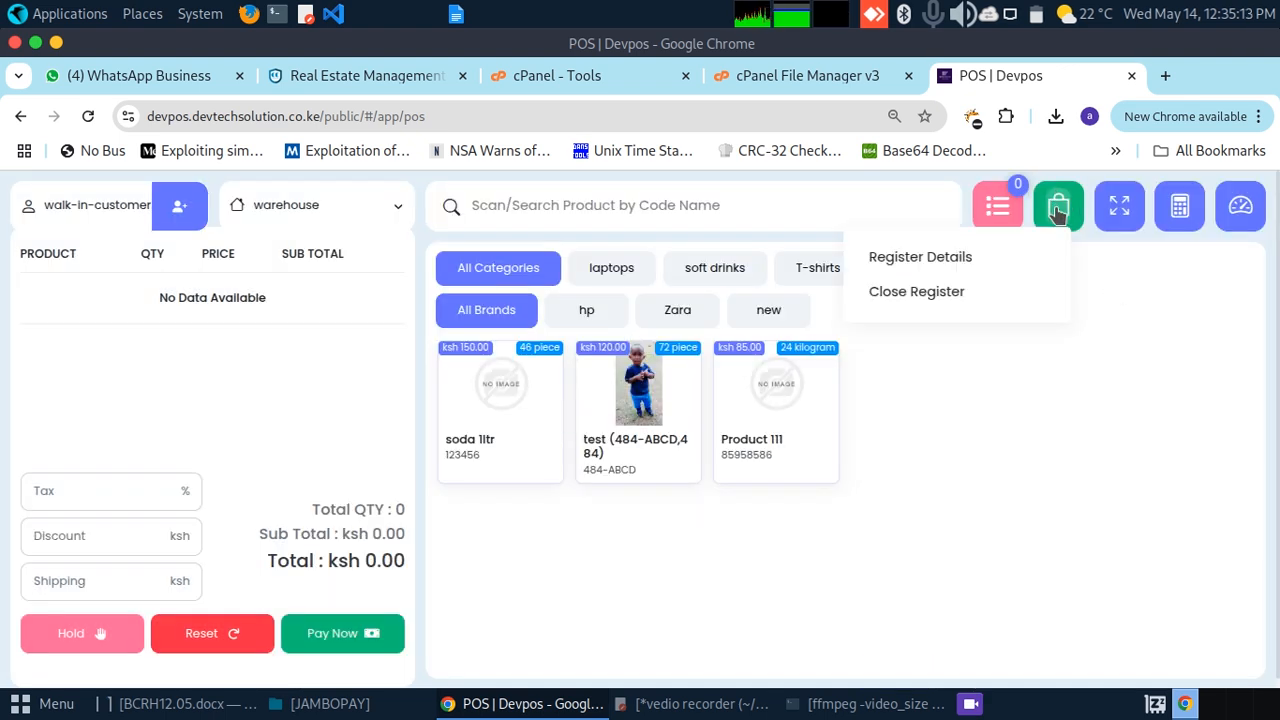
click(925, 290)
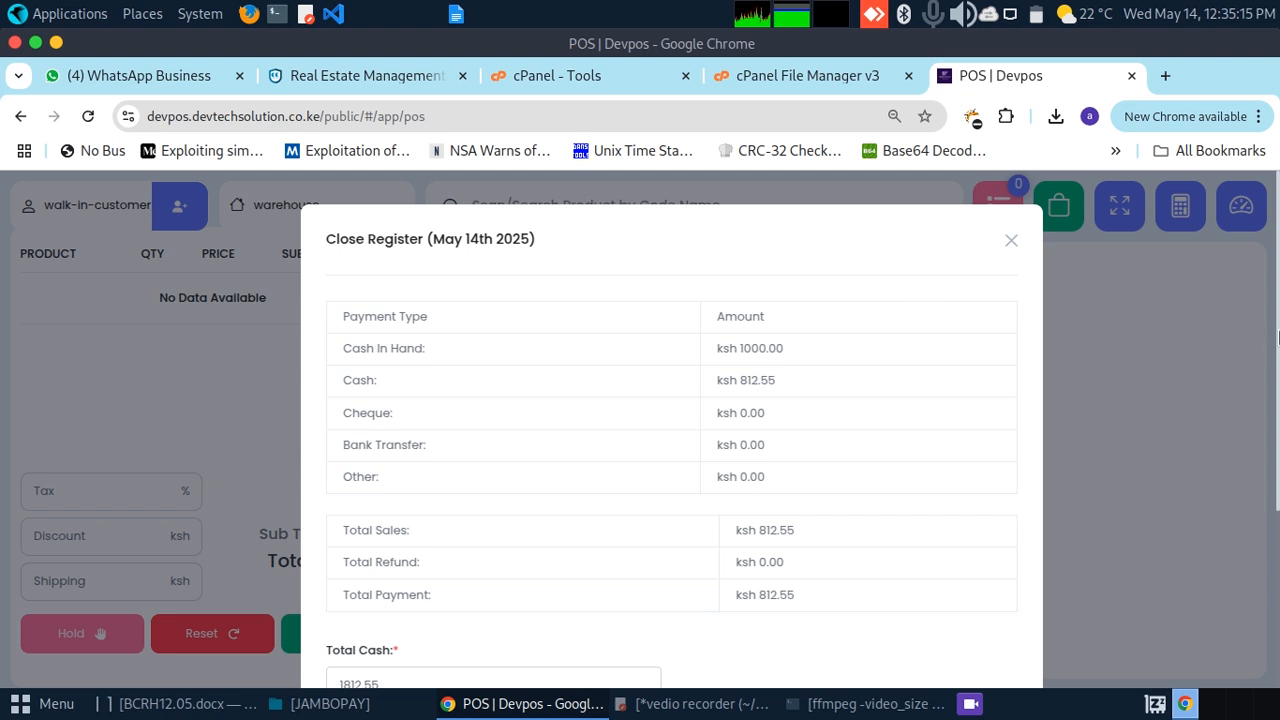
Step: Close the register with total cash 1812.55 and the note 'end jkasvsiuv'
drag(1278, 350, 1278, 392)
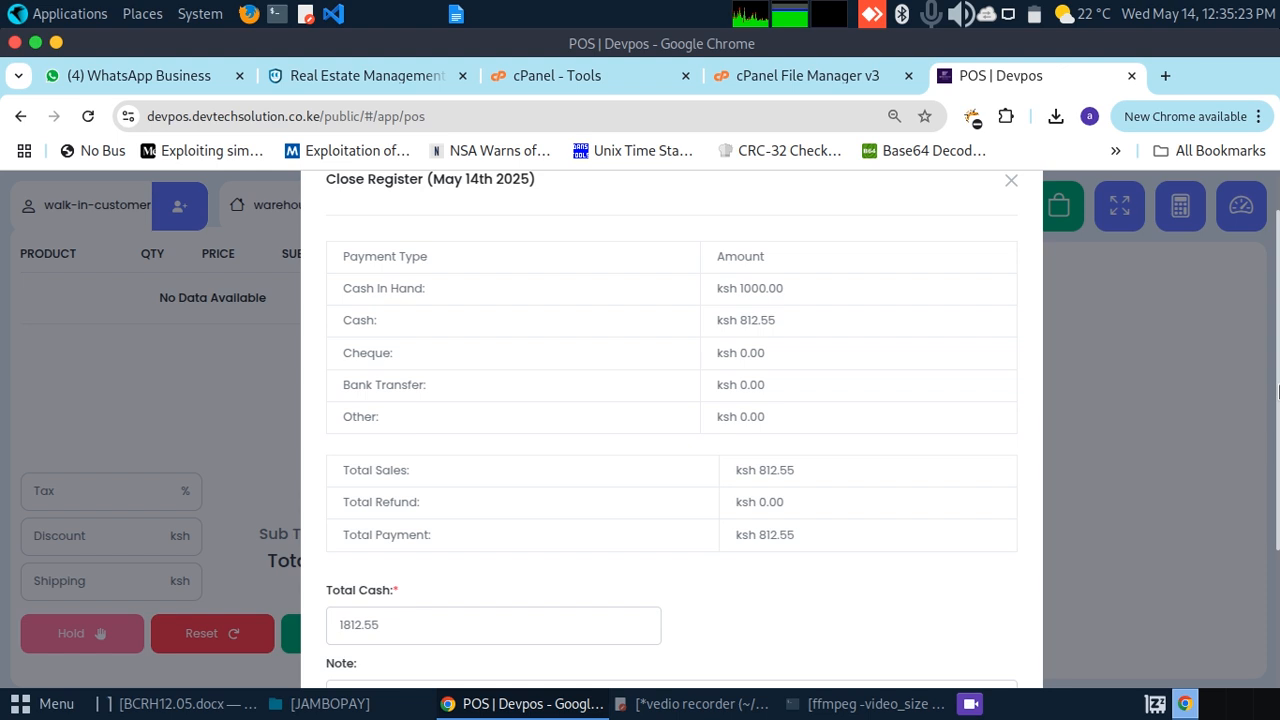
drag(1278, 392, 1278, 533)
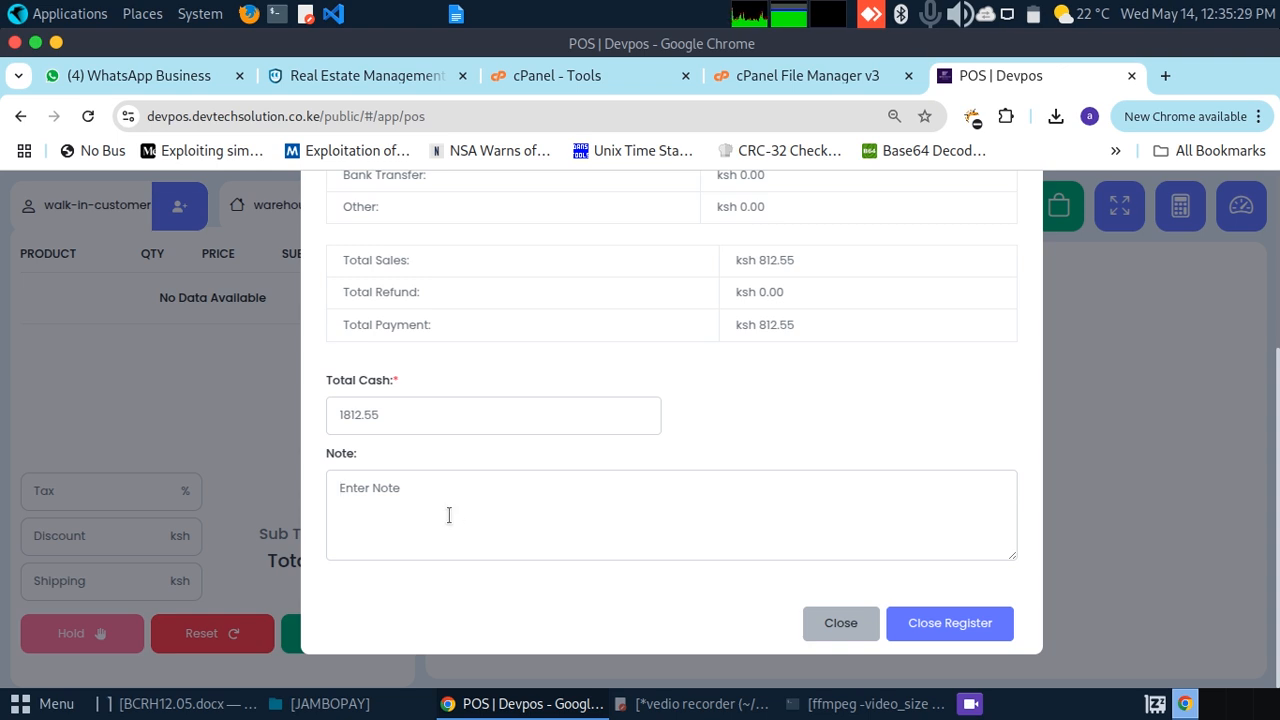
text(en)
text(jkasvsiuv)
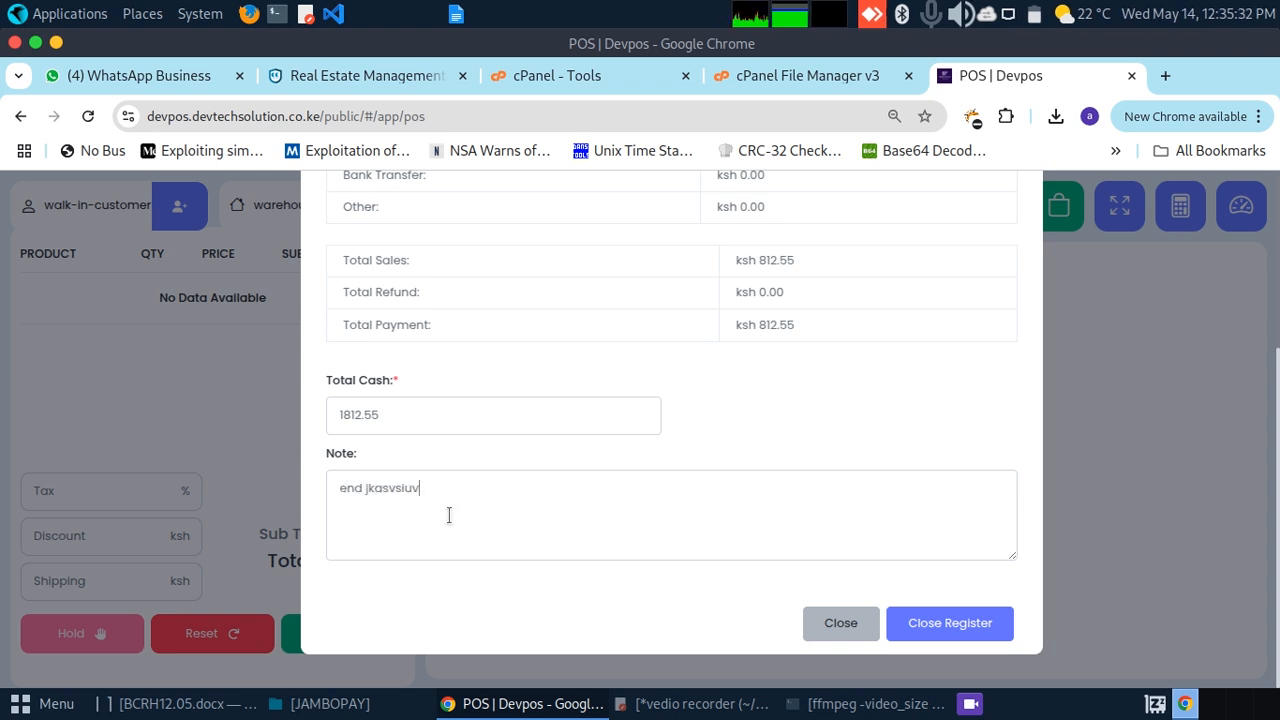
click(958, 636)
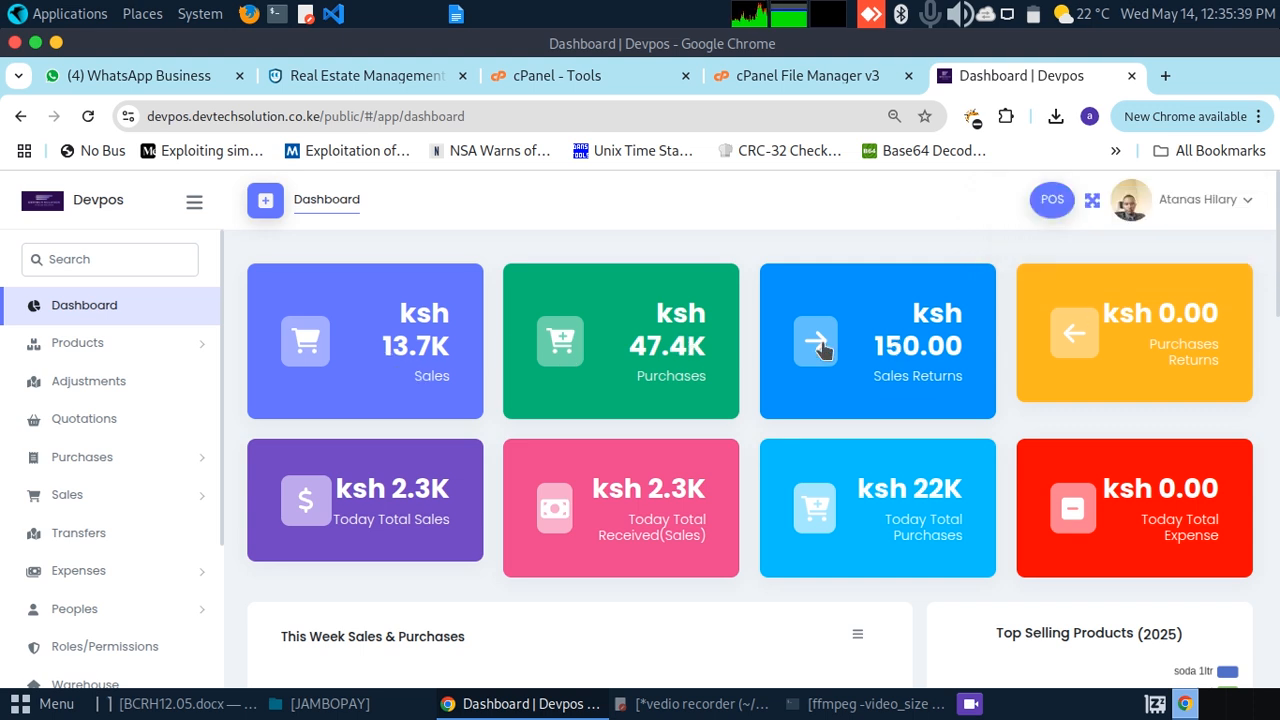
drag(1278, 268, 1263, 600)
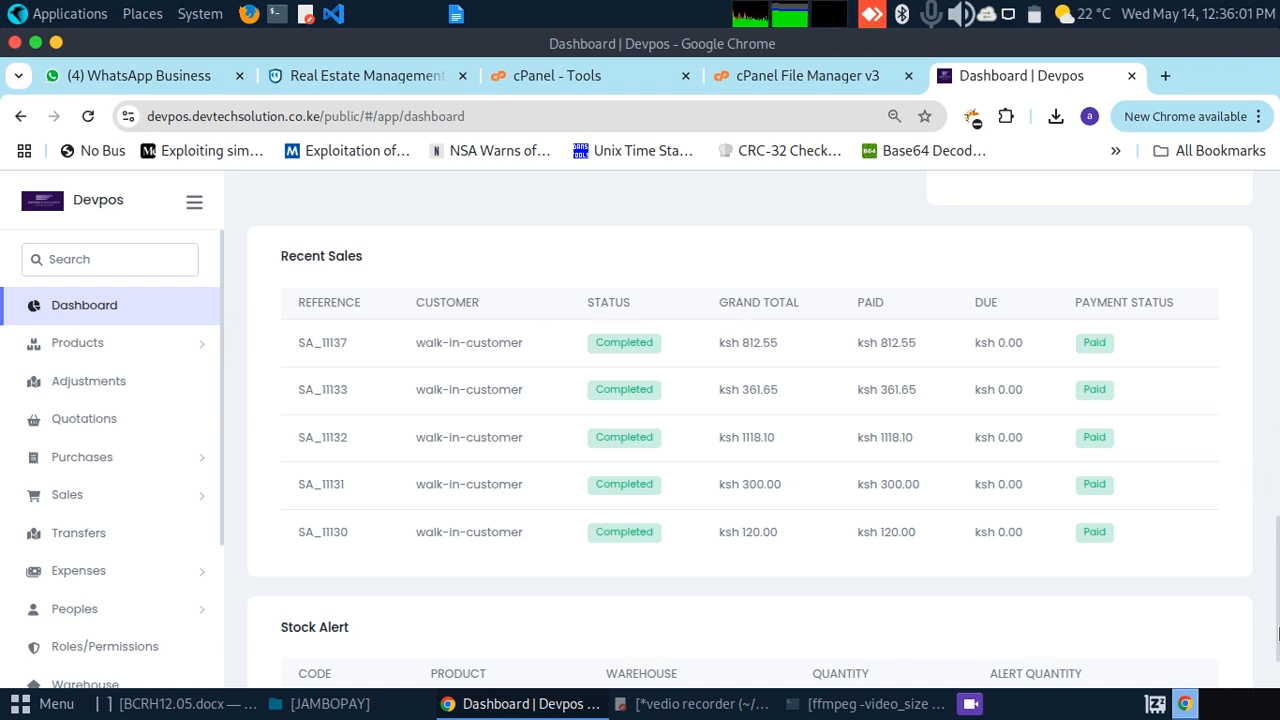
scroll(1217, 480, up, 7)
scroll(1208, 427, up, 3)
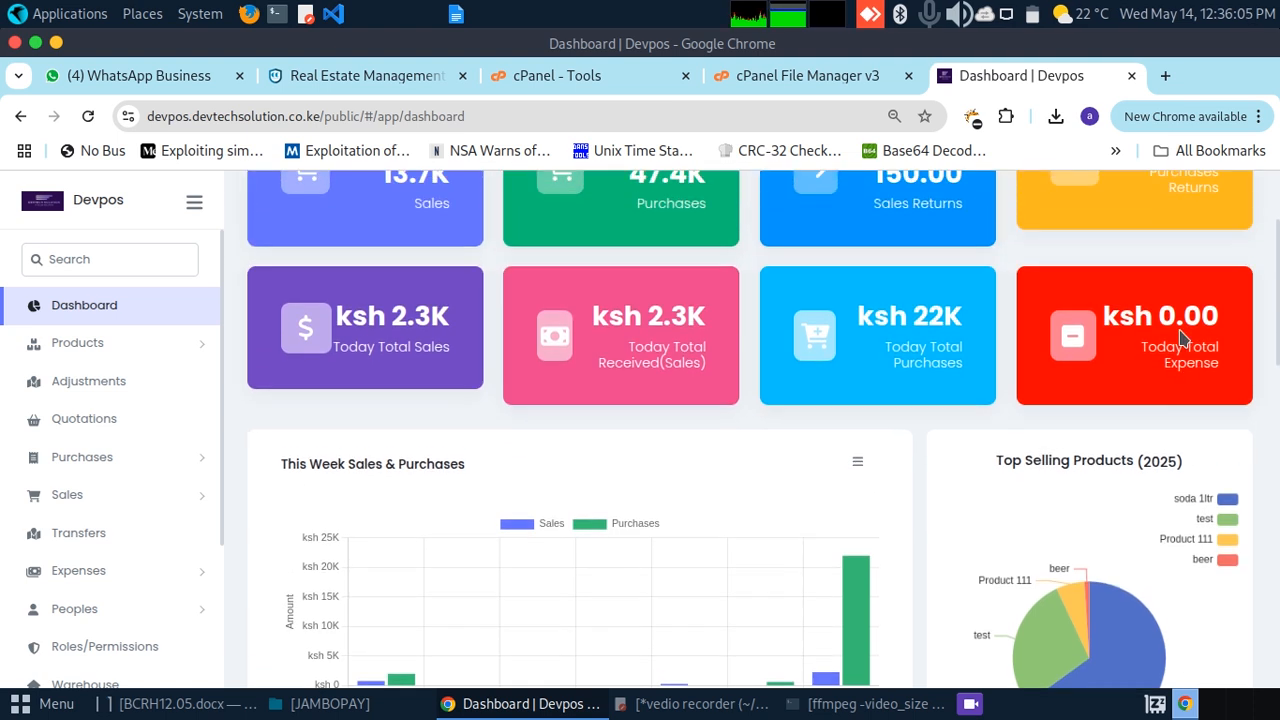
scroll(1180, 330, up, 1)
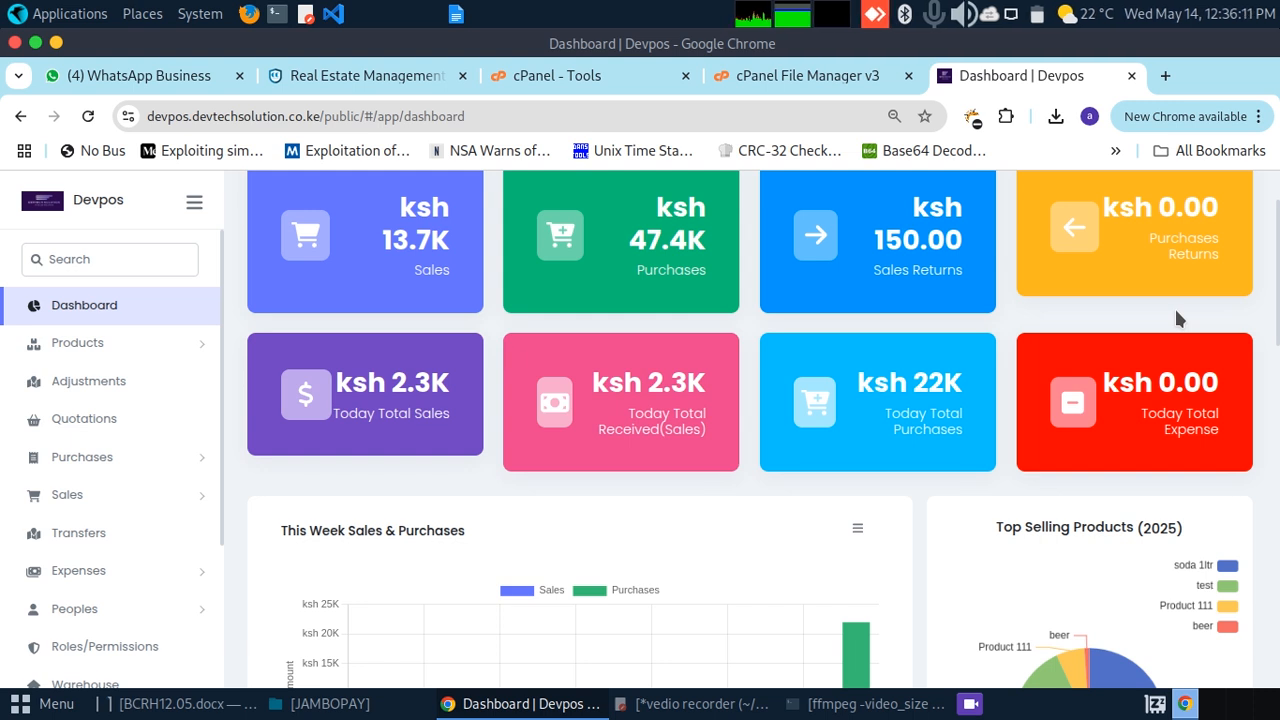
scroll(1178, 318, up, 1)
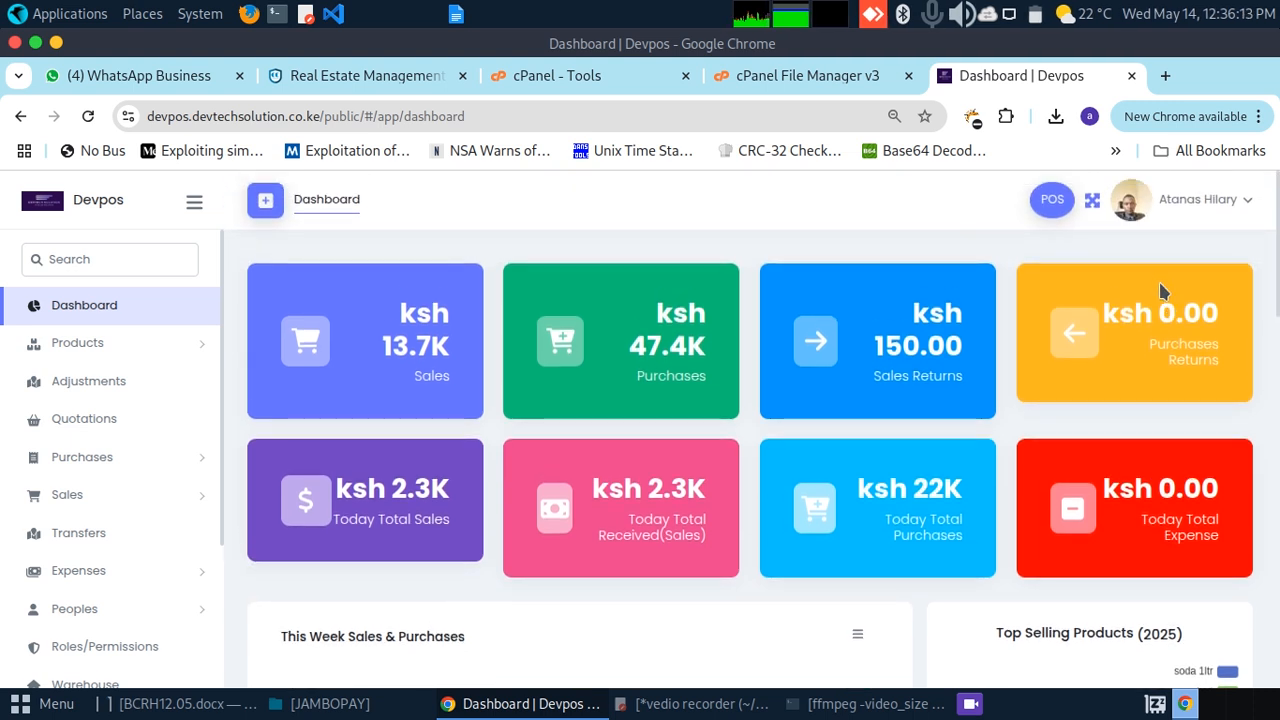
scroll(1175, 320, down, 1)
scroll(1172, 316, down, 10)
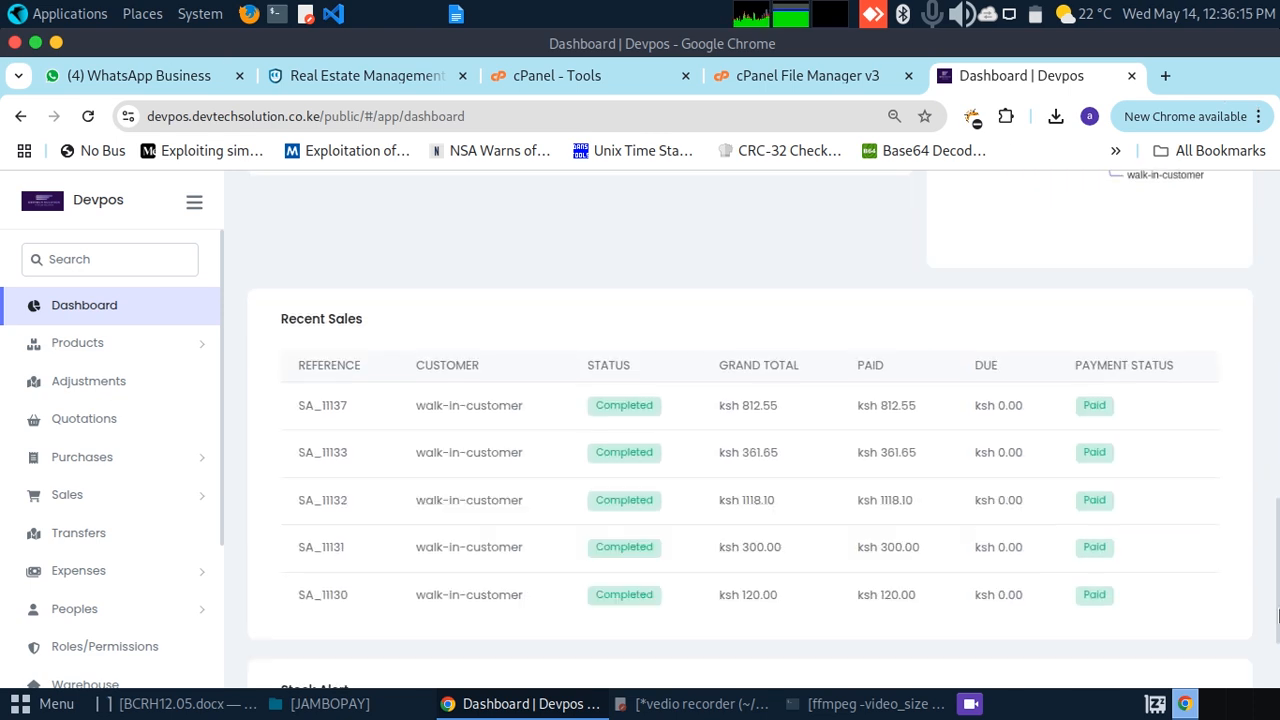
scroll(1193, 425, up, 10)
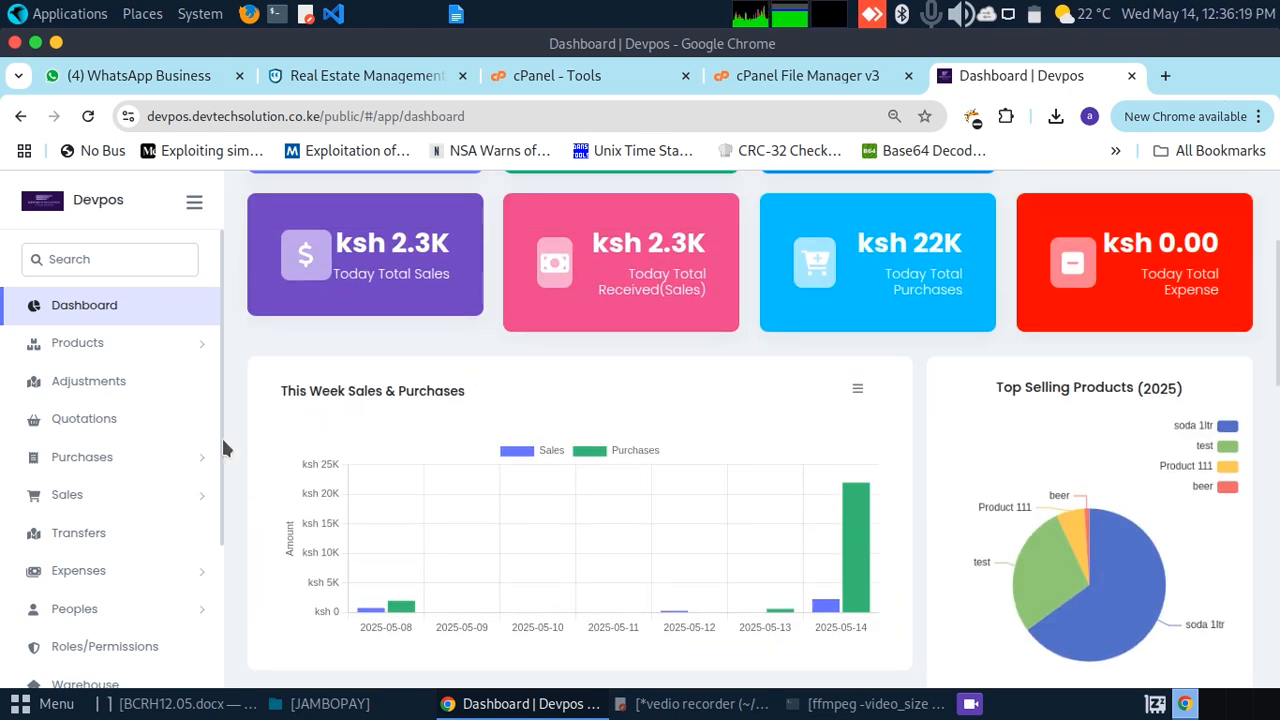
scroll(221, 480, down, 3)
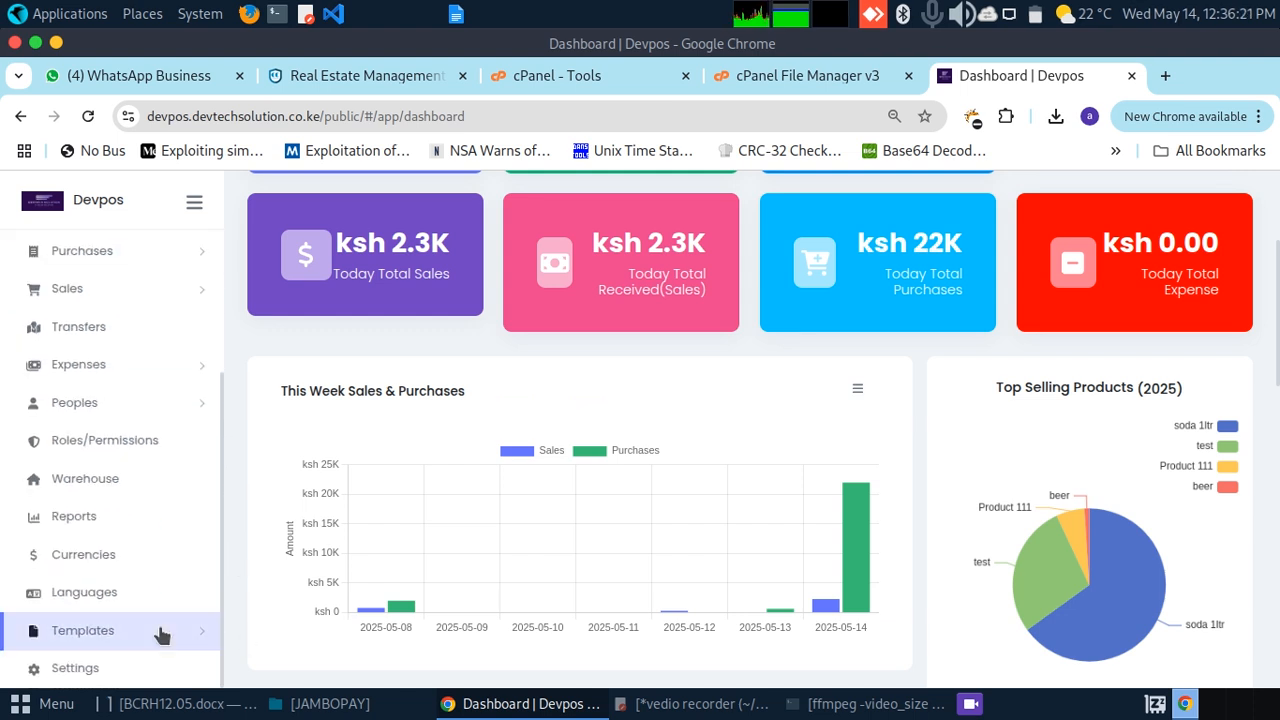
Step: Open Reports and view the warehouse report's sales returns, purchase returns and expenses
click(110, 516)
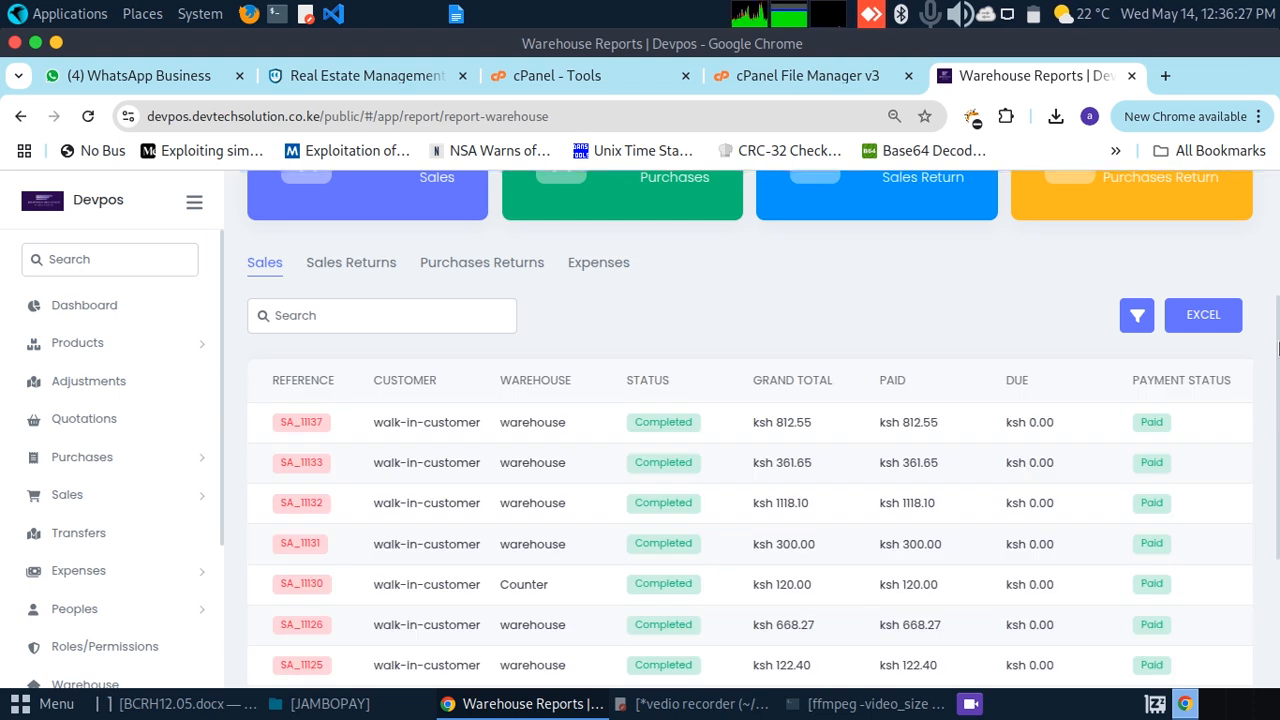
click(352, 264)
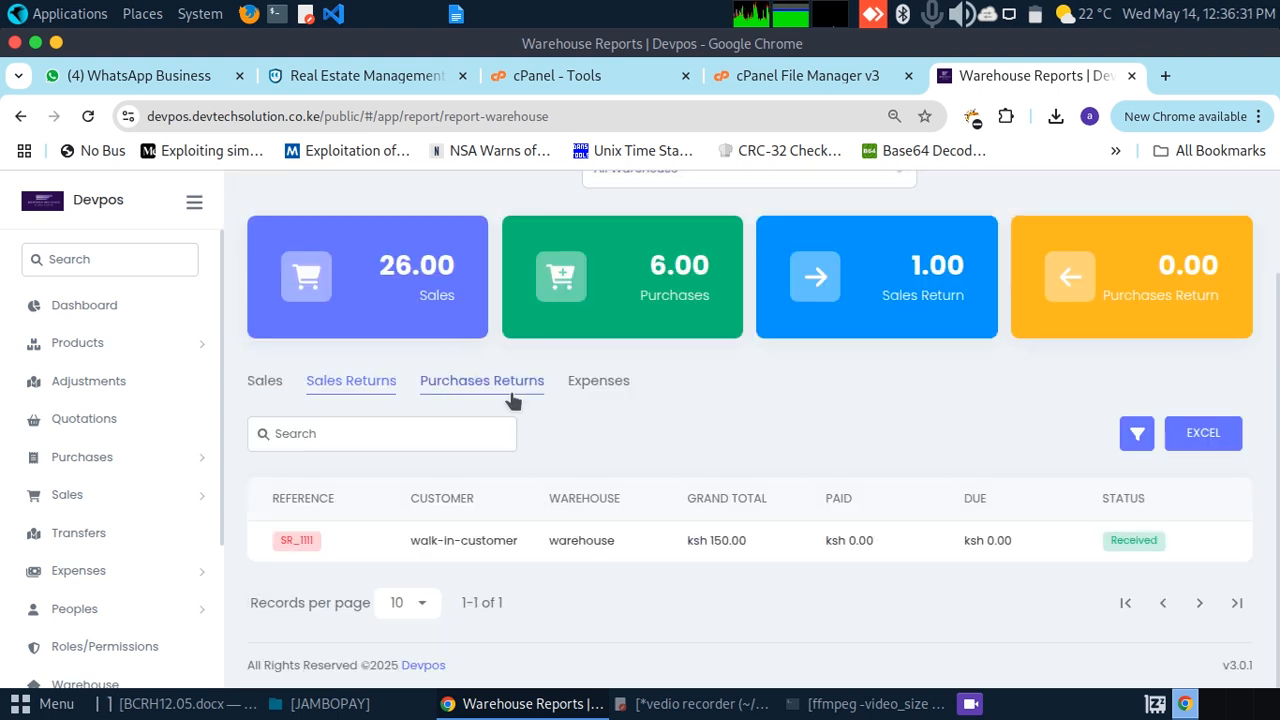
click(488, 388)
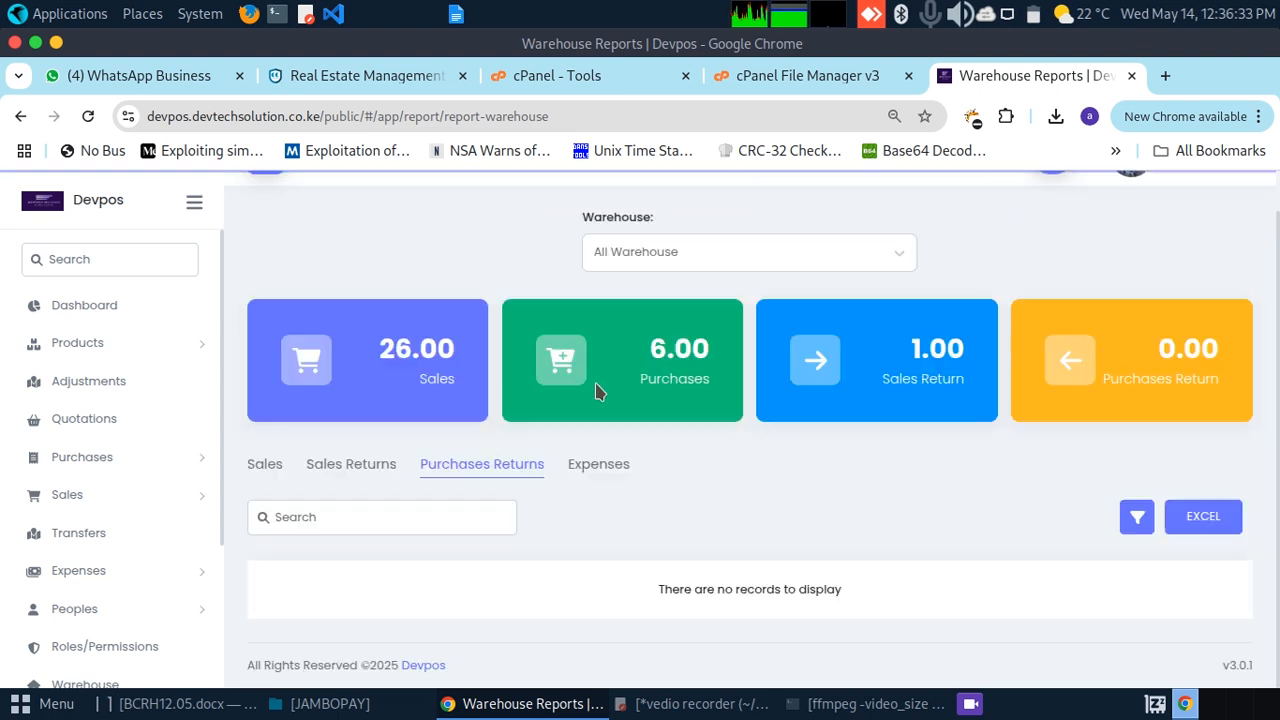
click(597, 460)
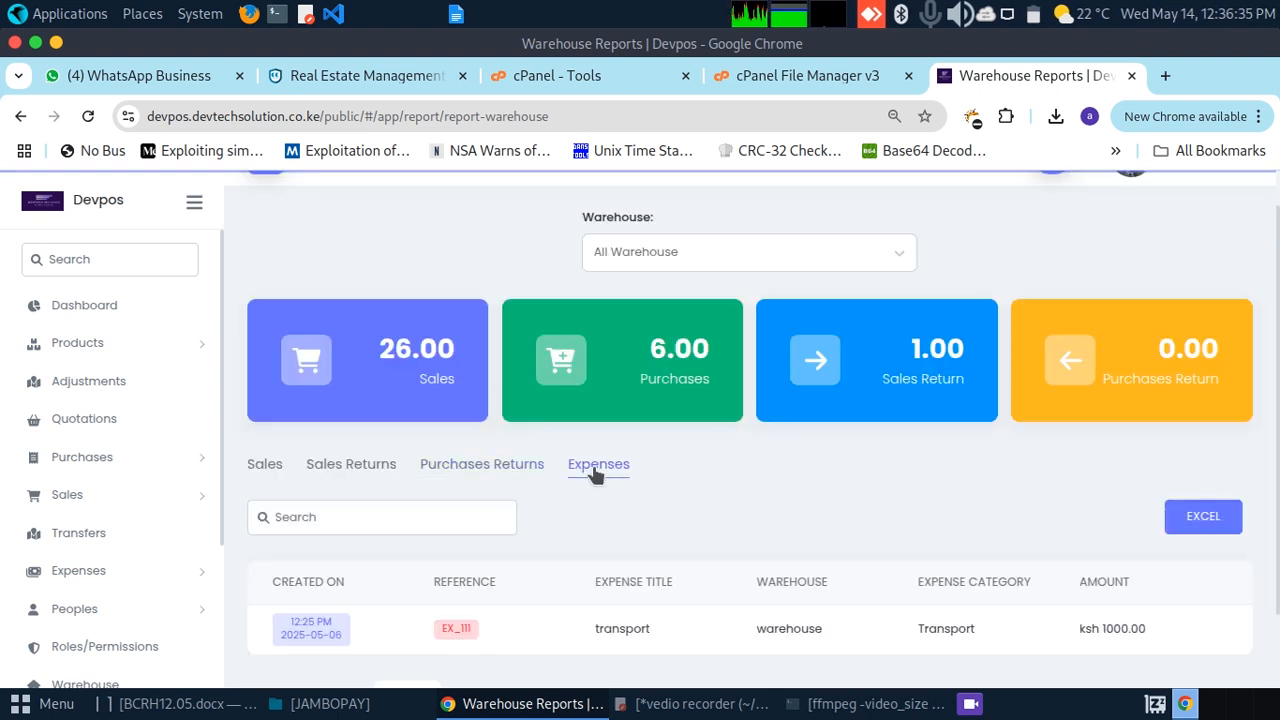
Step: Filter the warehouse report by Counter, then set it back to warehouse
click(718, 250)
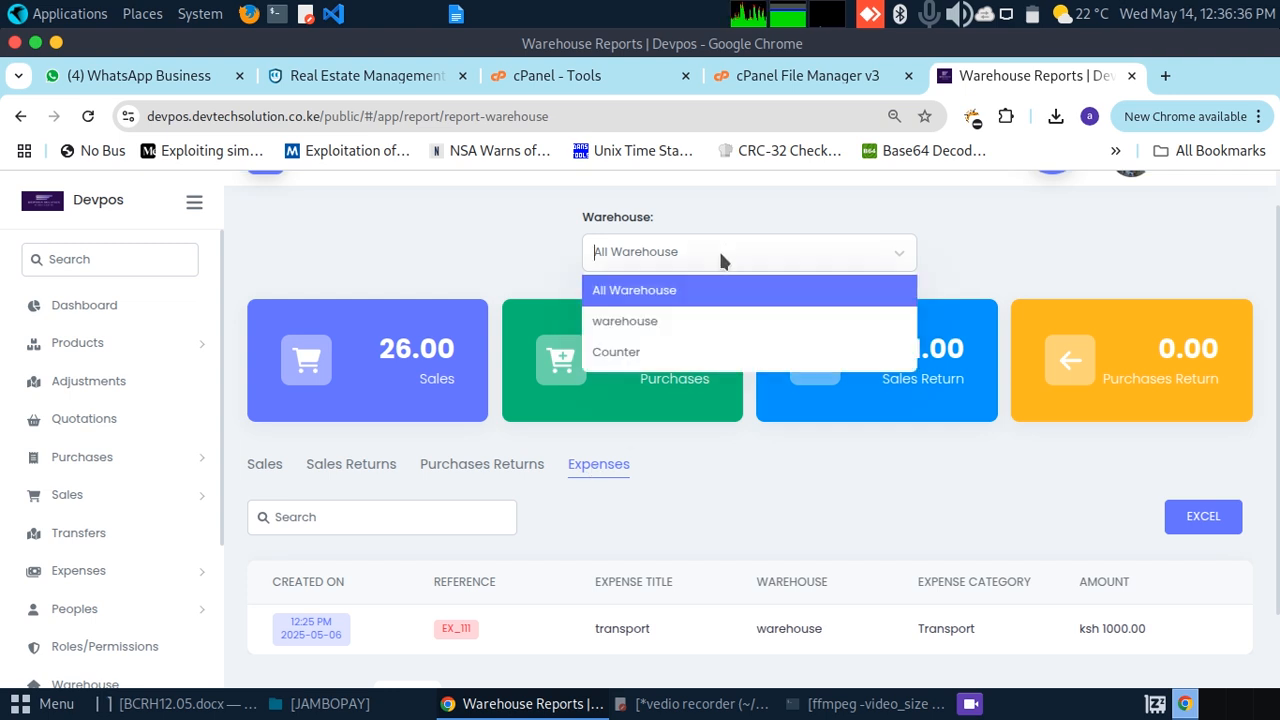
click(628, 328)
click(641, 255)
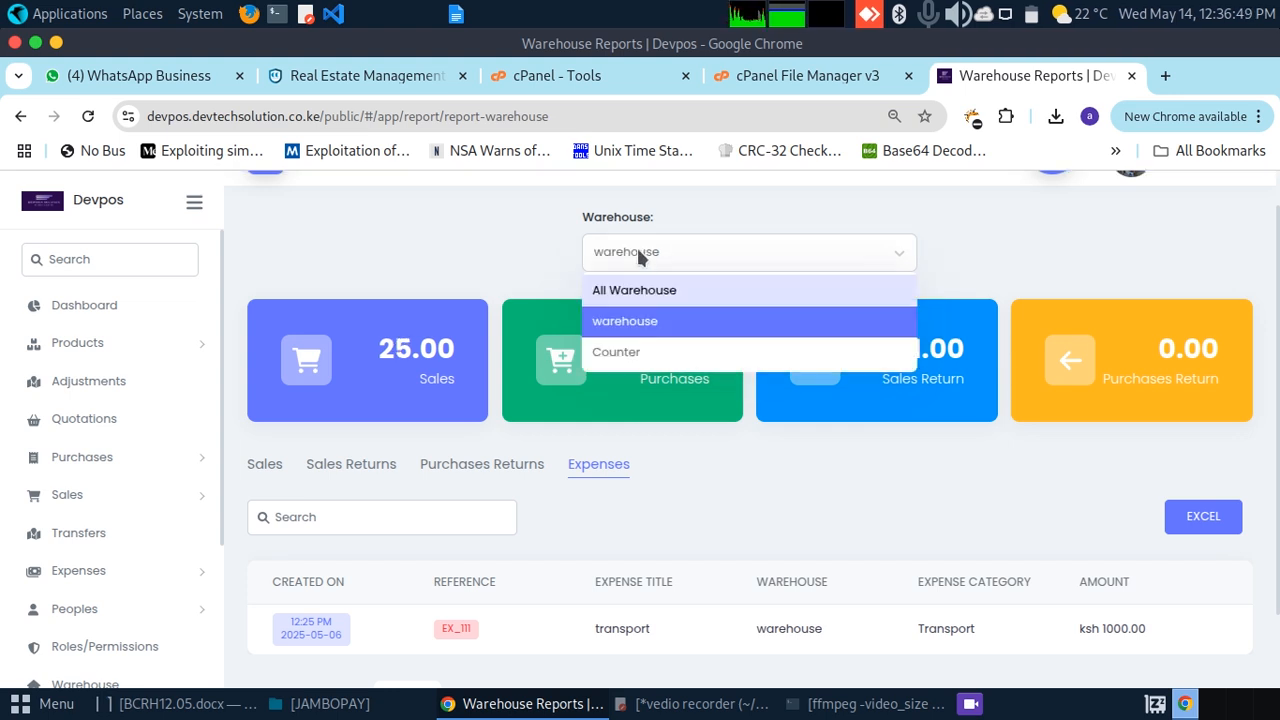
click(615, 350)
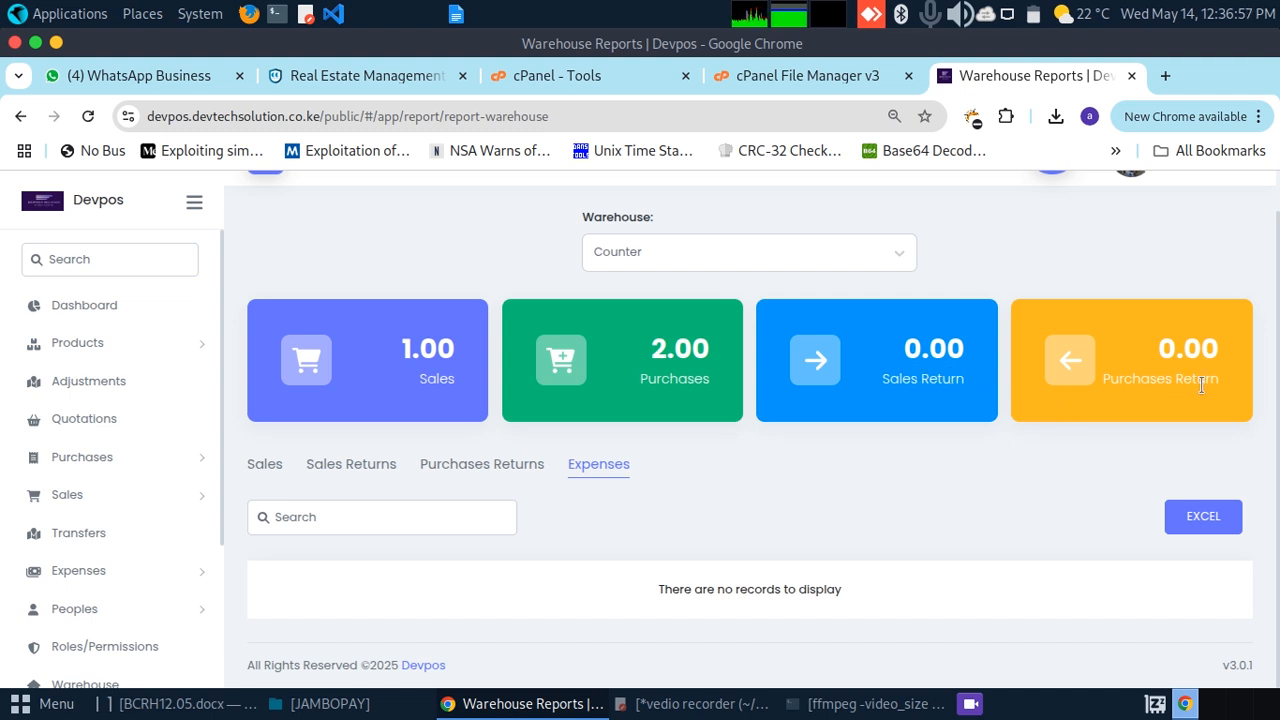
click(668, 262)
click(653, 321)
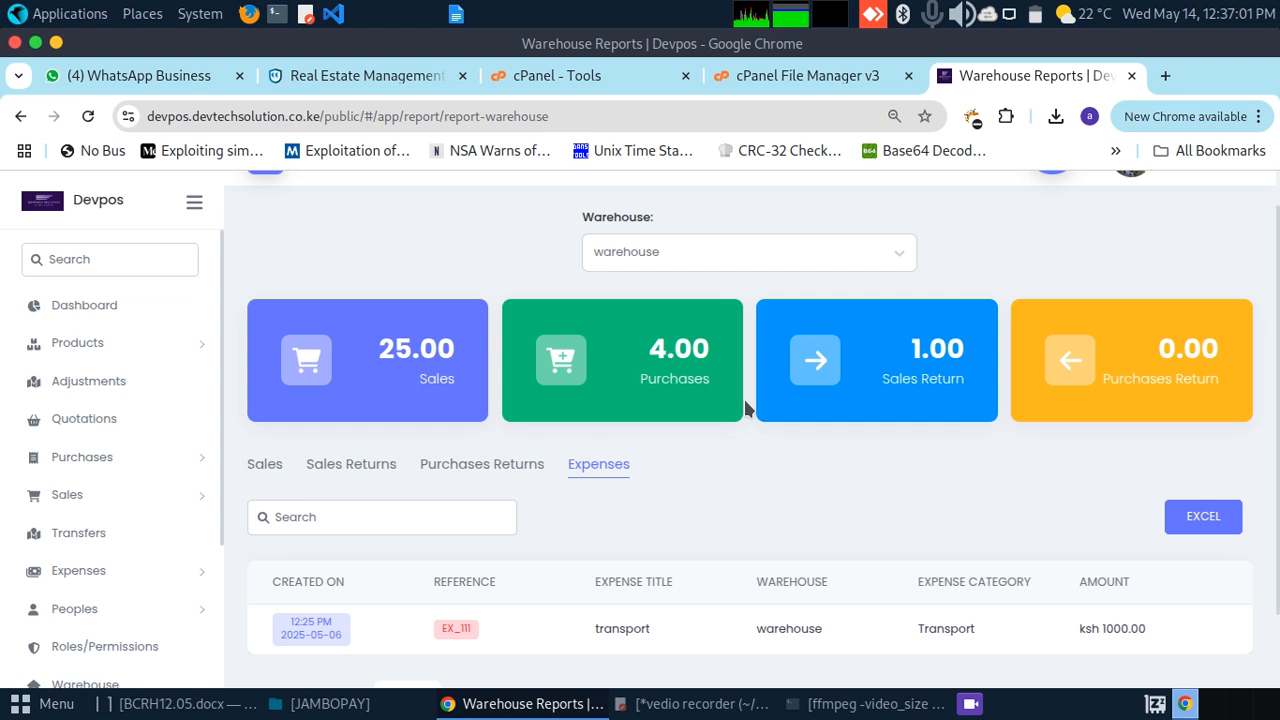
click(771, 257)
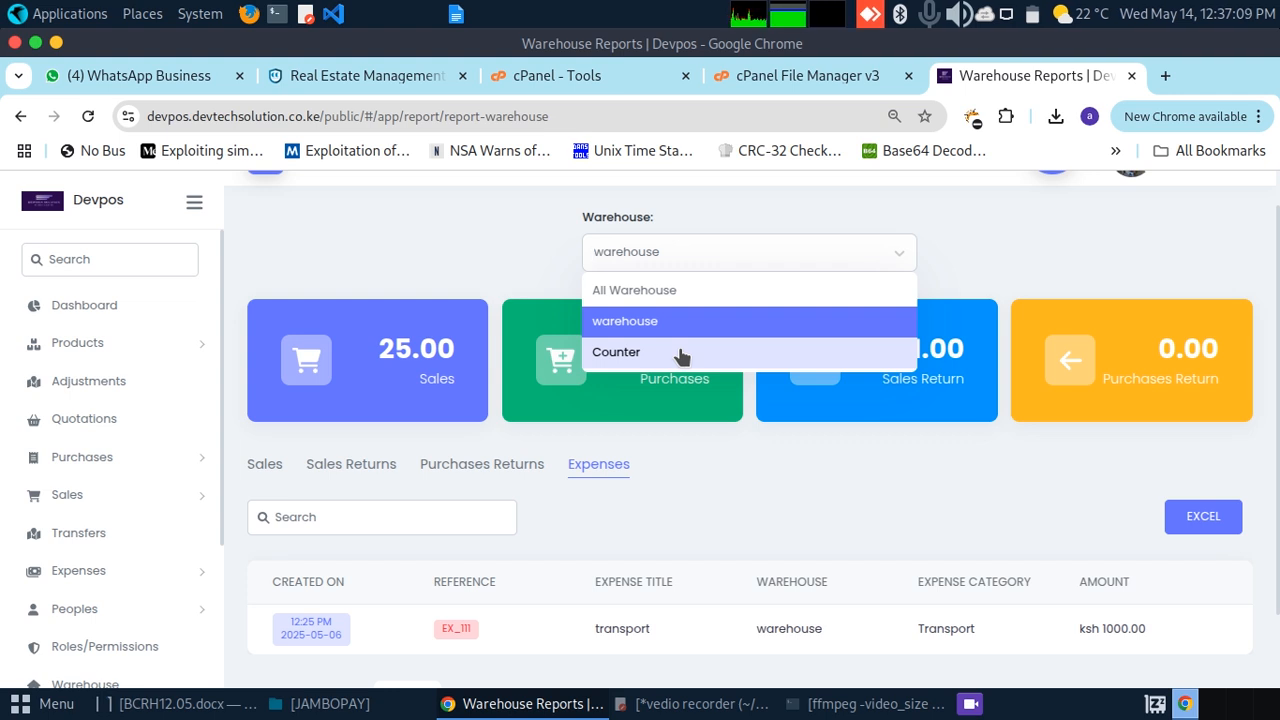
click(315, 222)
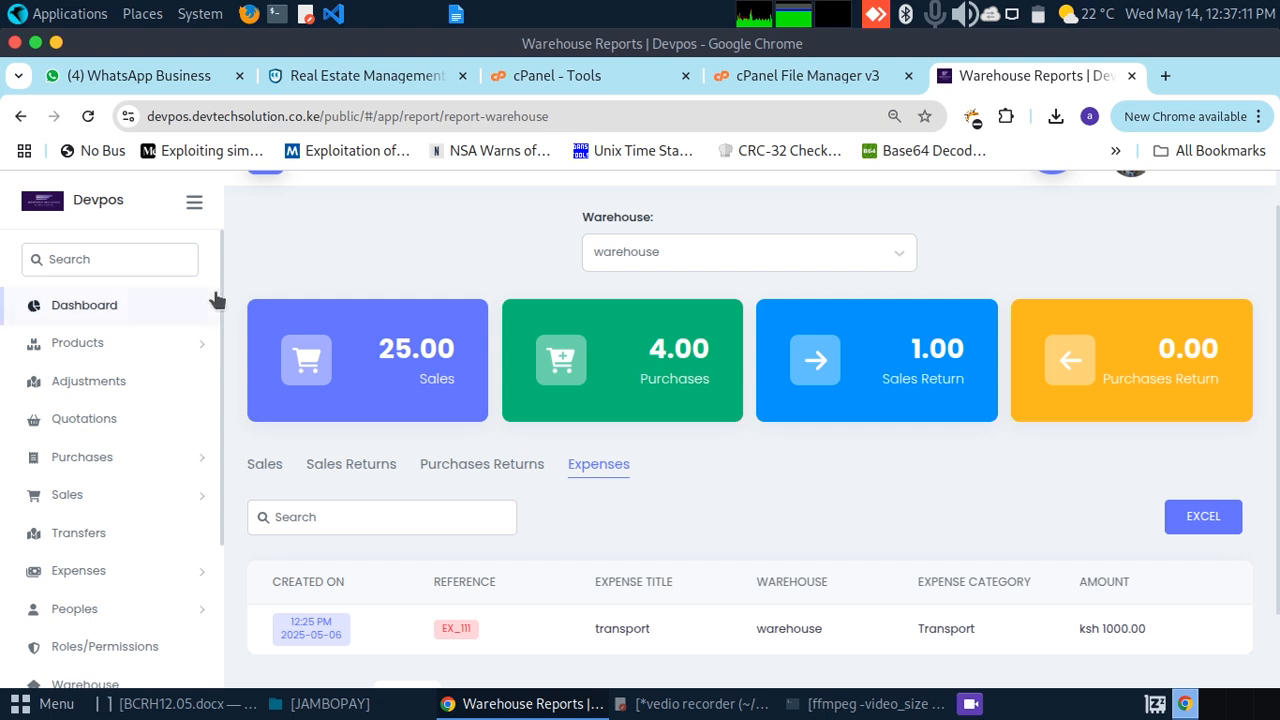
Step: Scroll through the warehouse report showing 25 sales, 4 purchases and a ksh 1000.00 transport expense
drag(224, 303, 110, 456)
click(232, 260)
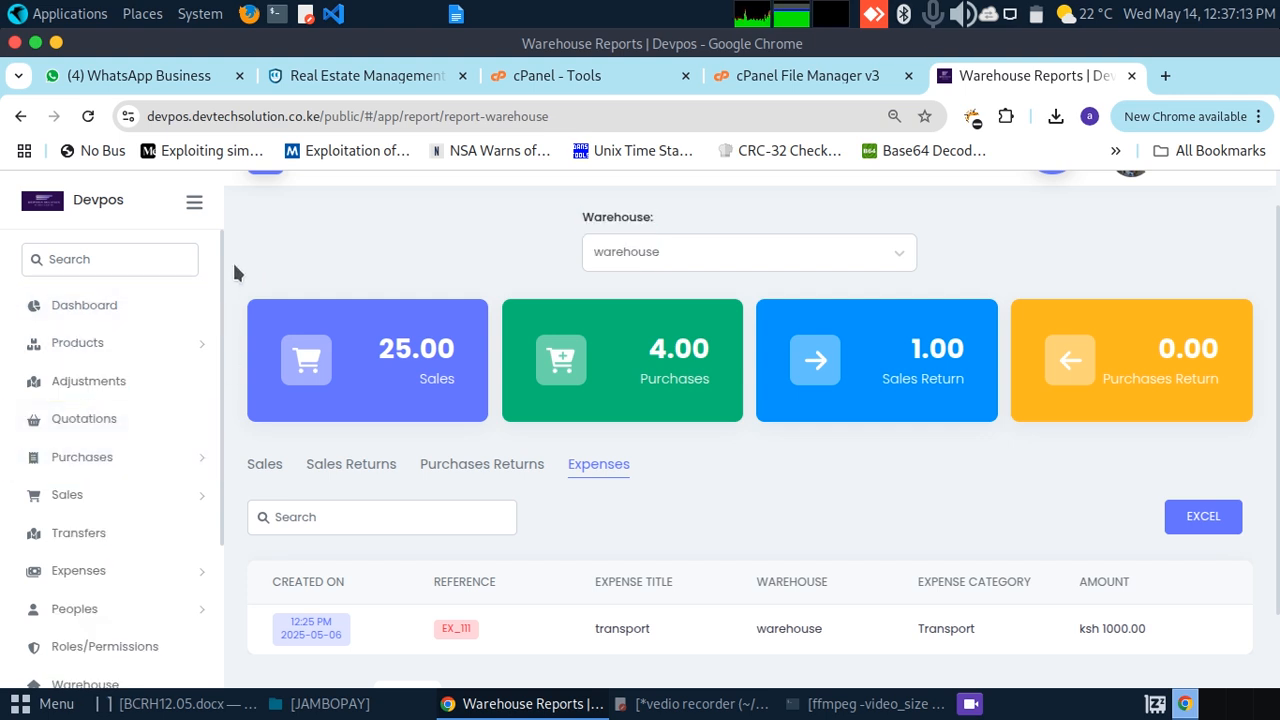
drag(220, 274, 210, 537)
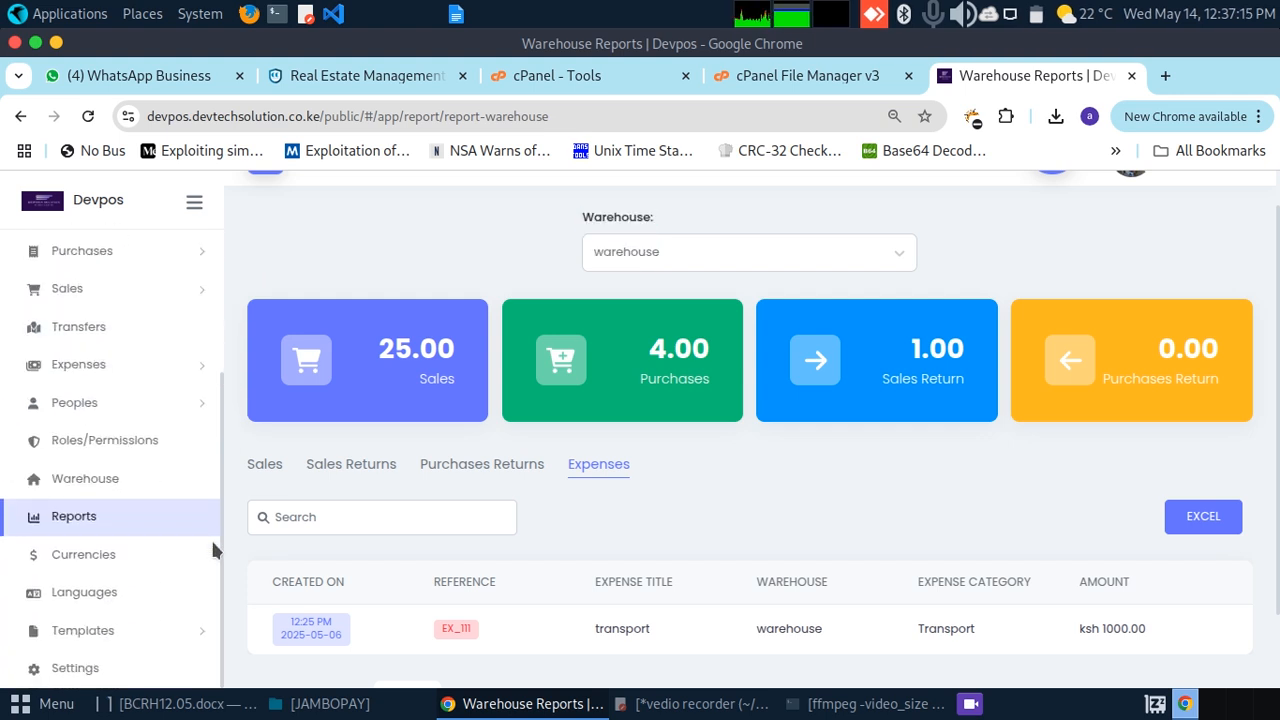
drag(213, 373, 231, 199)
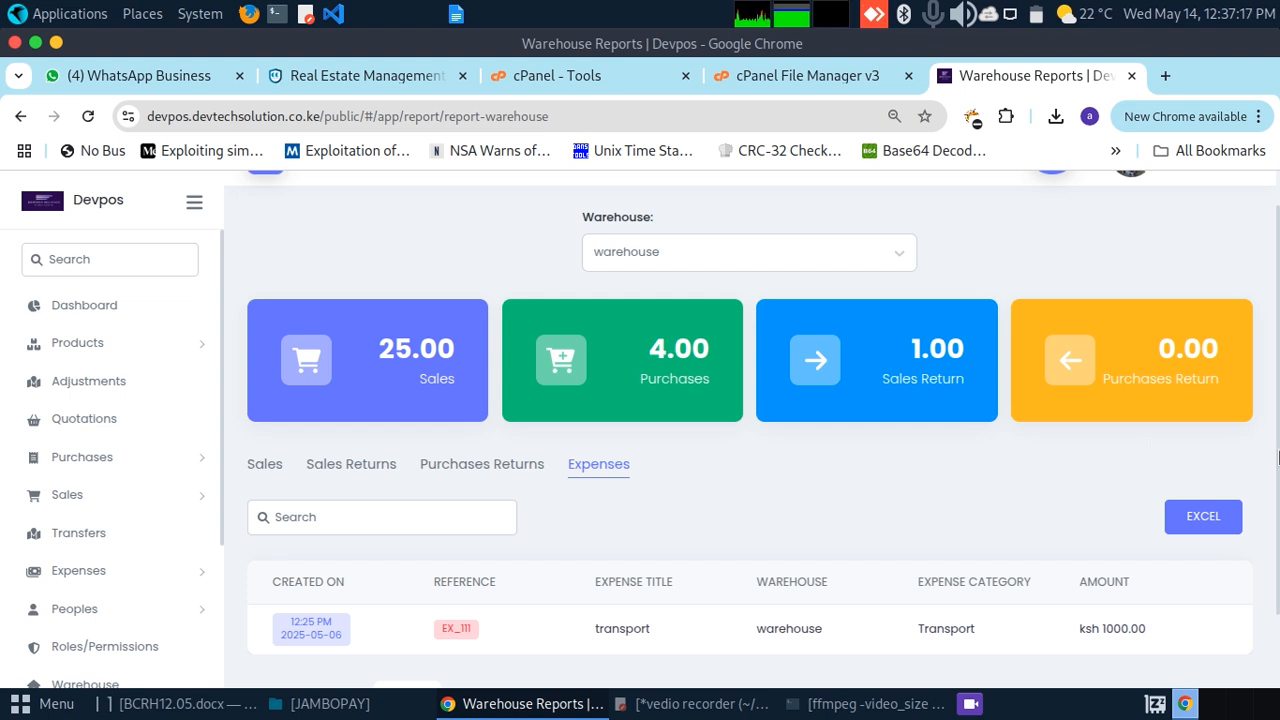
drag(1276, 458, 1278, 199)
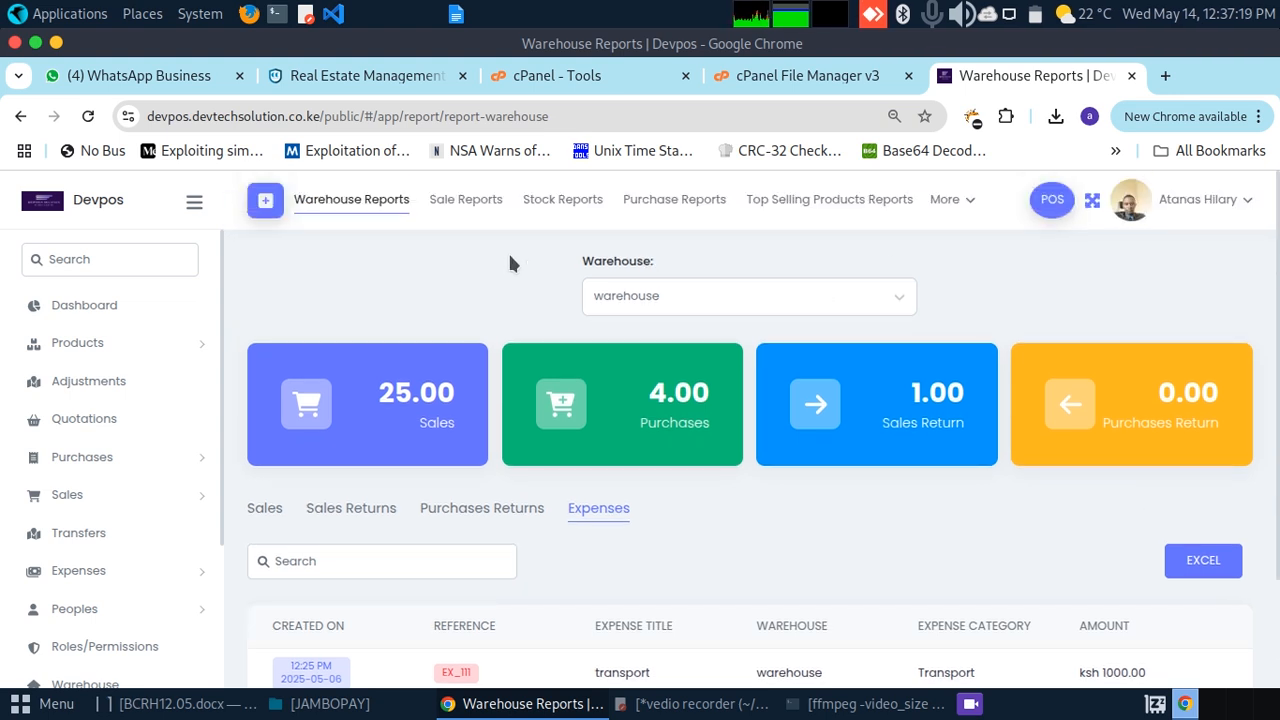
Step: Browse the Sales, Stock, Purchase and Top Selling Products reports in turn
click(470, 204)
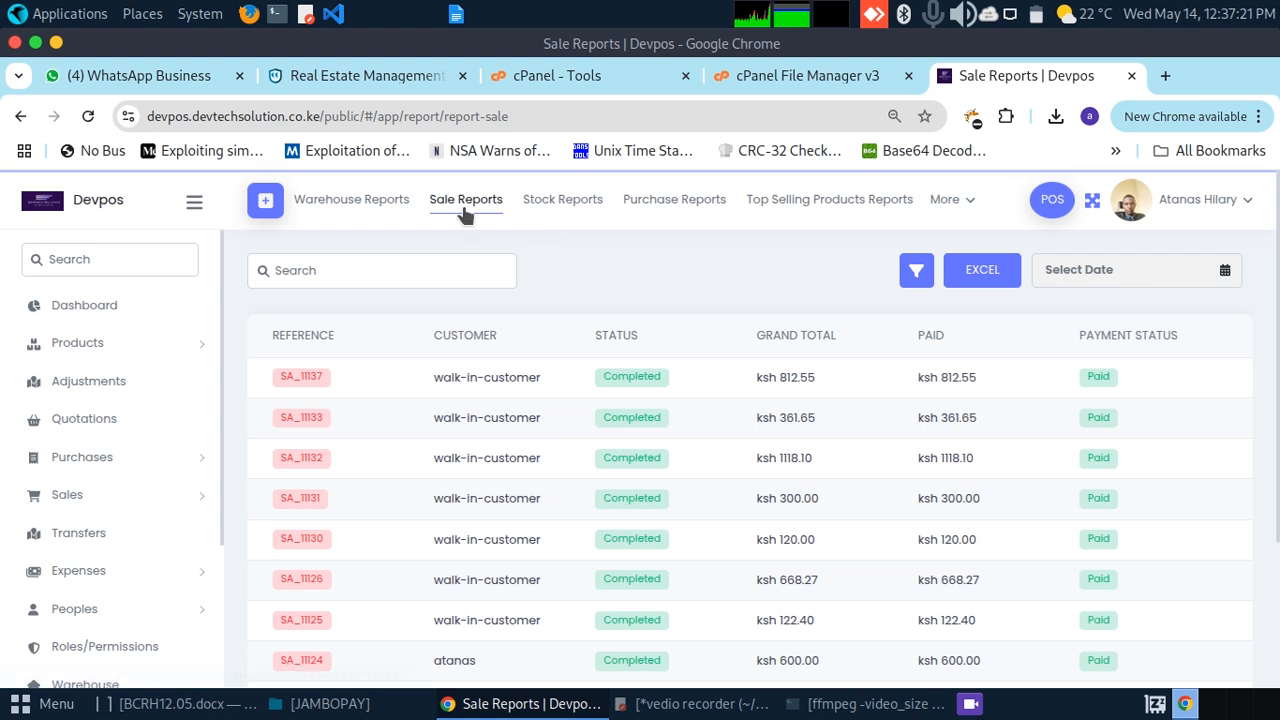
click(562, 200)
click(674, 204)
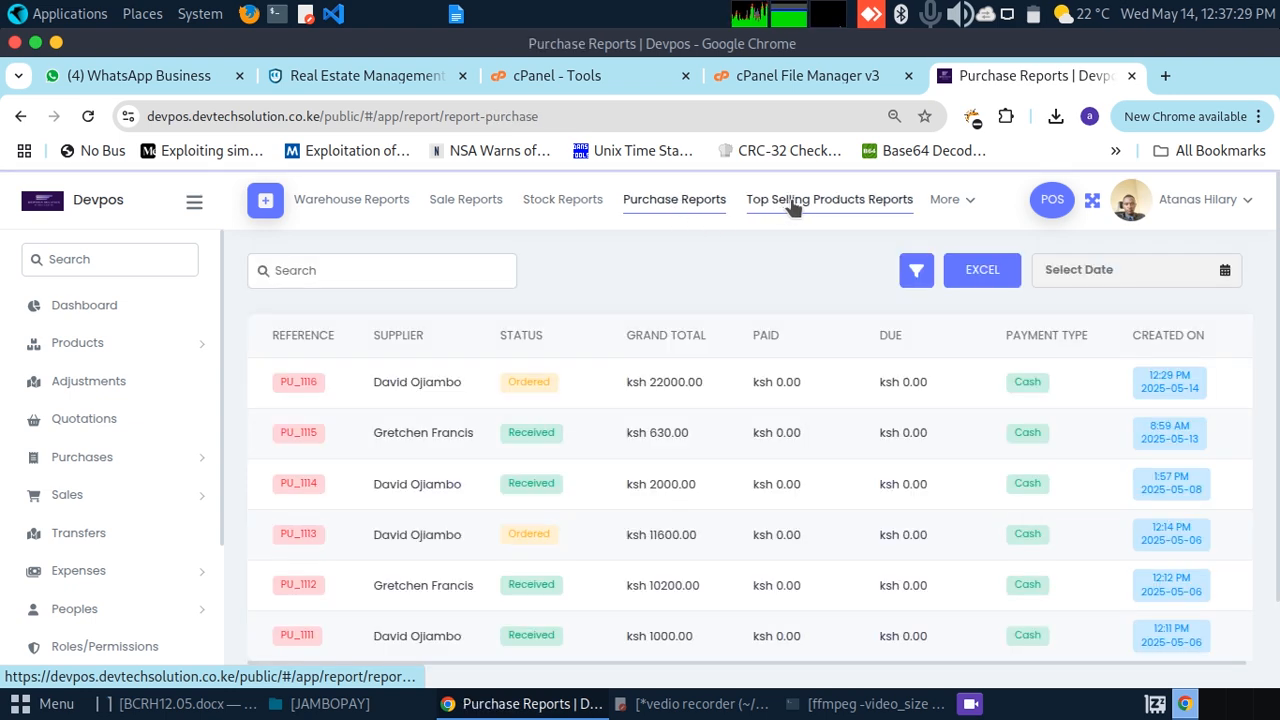
click(790, 205)
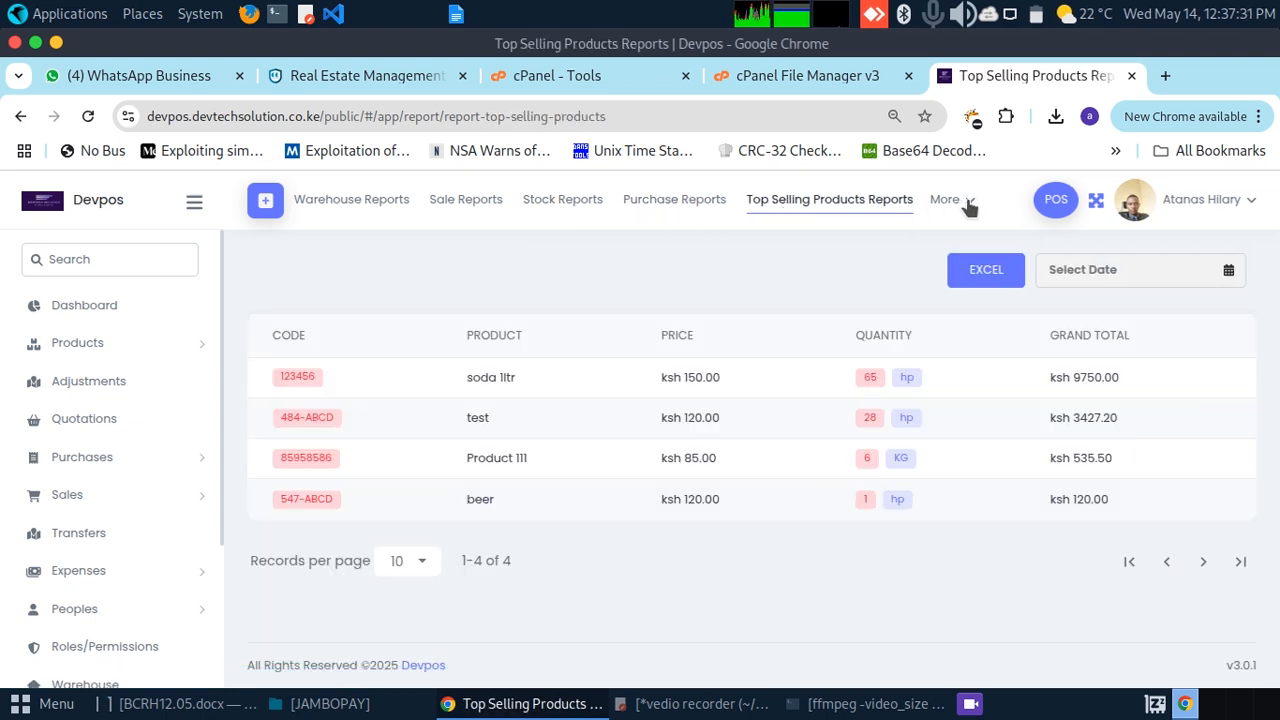
Step: Filter Product Quantity Alerts to 'warehouse' (no records), then open Profit & Loss for May 2025
click(967, 205)
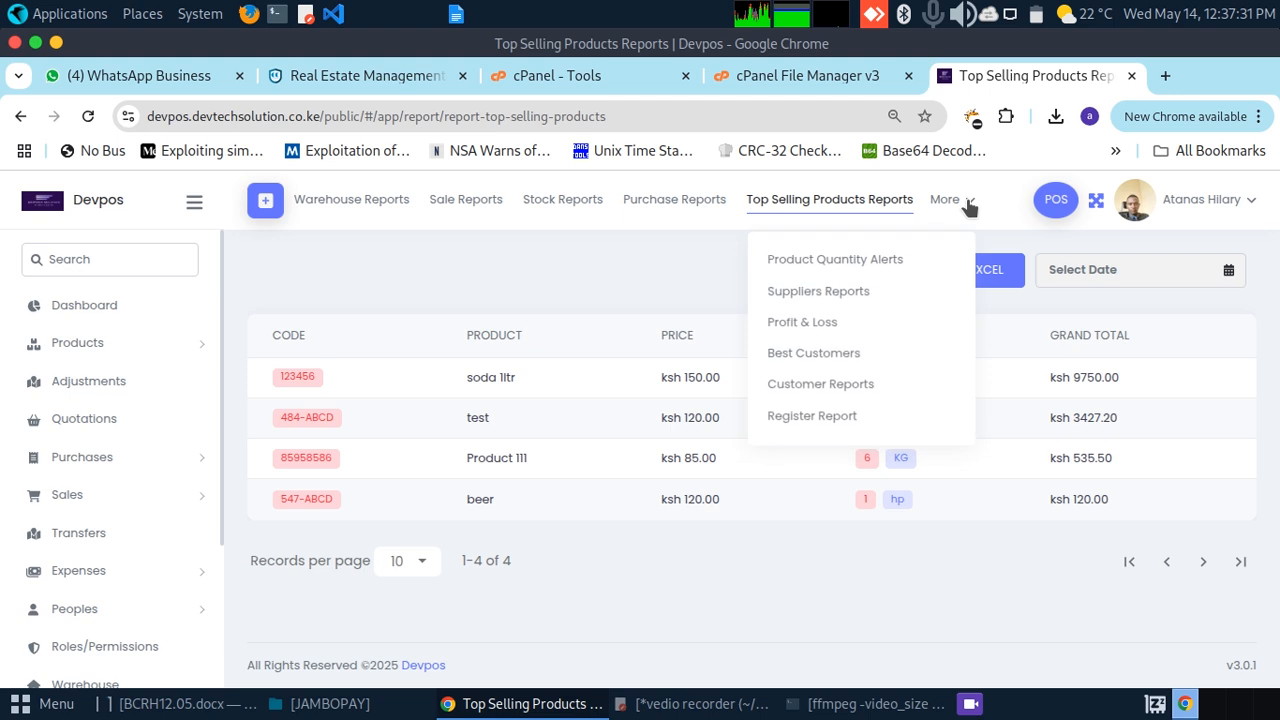
click(867, 262)
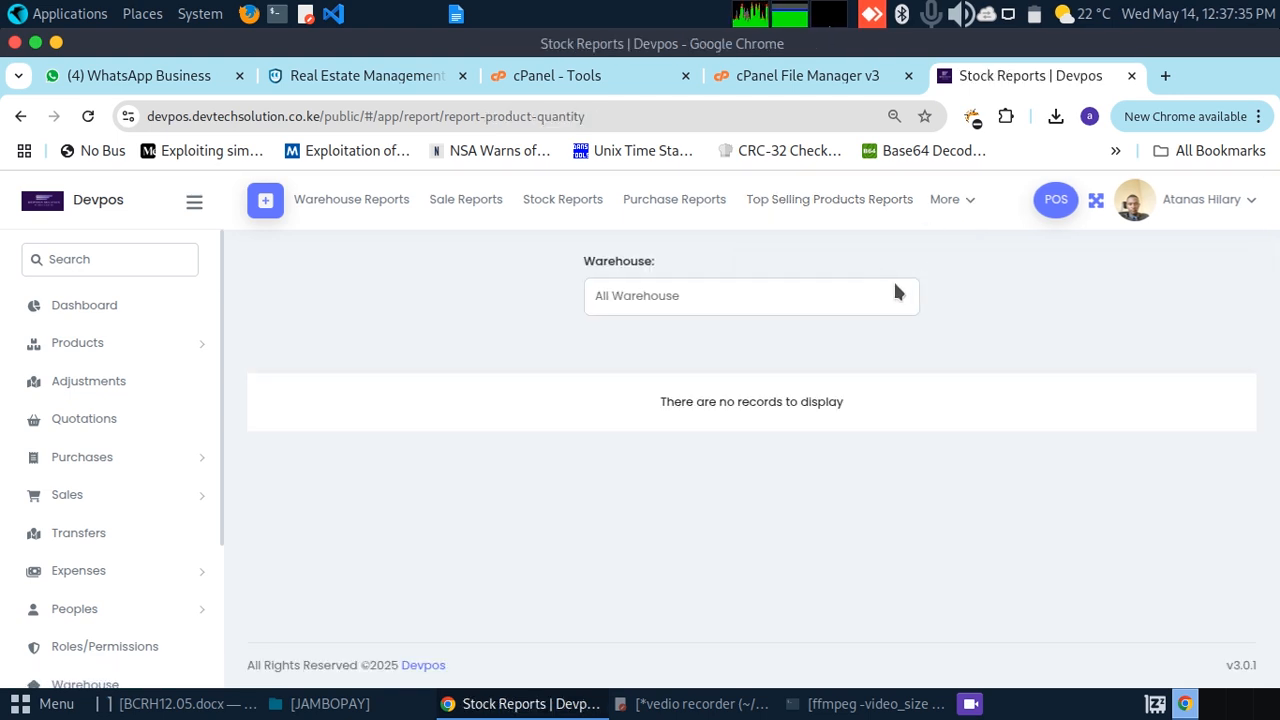
click(895, 291)
click(706, 370)
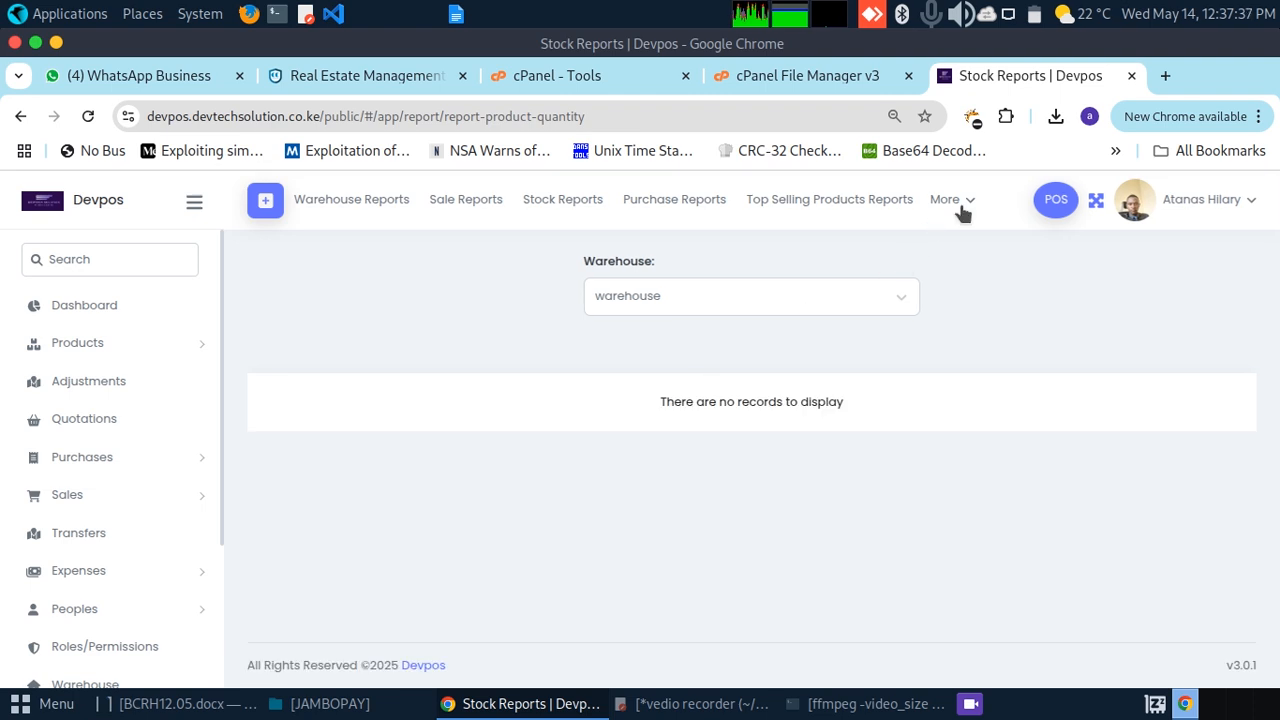
click(963, 205)
click(840, 327)
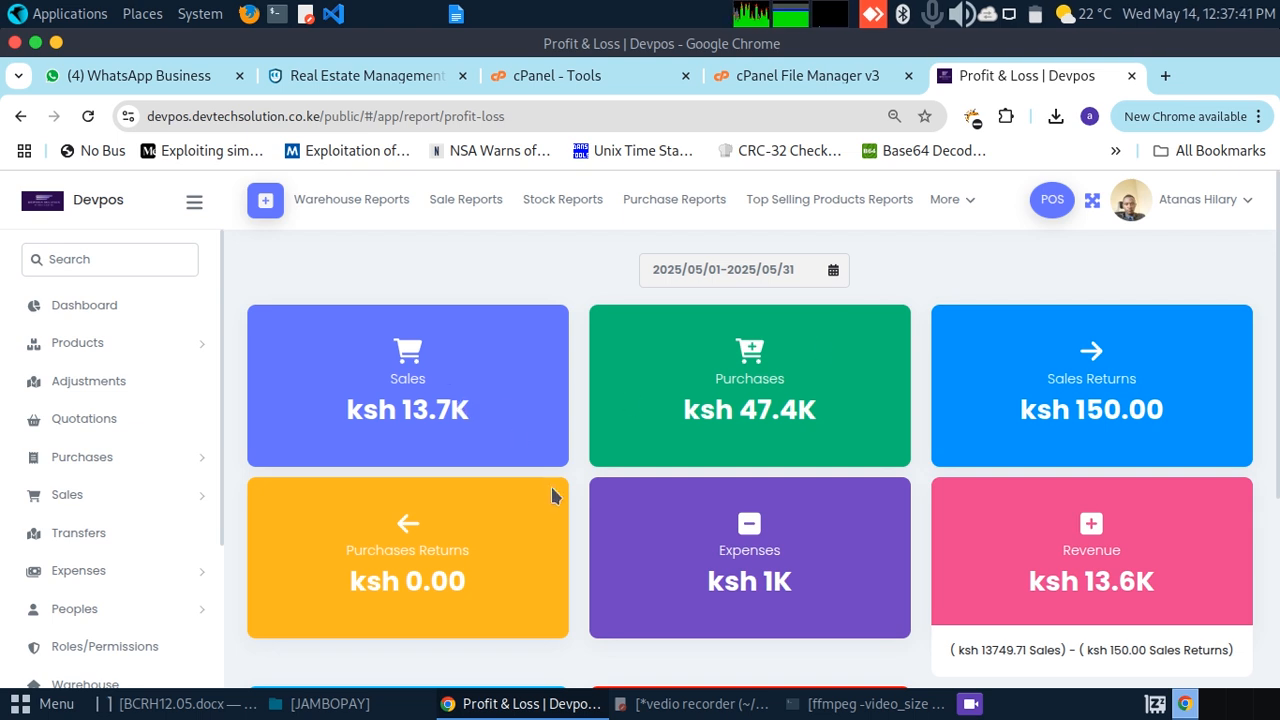
Step: Review the May 2025 Profit & Loss tiles, then switch to the Best Customers report
drag(1278, 357, 1278, 568)
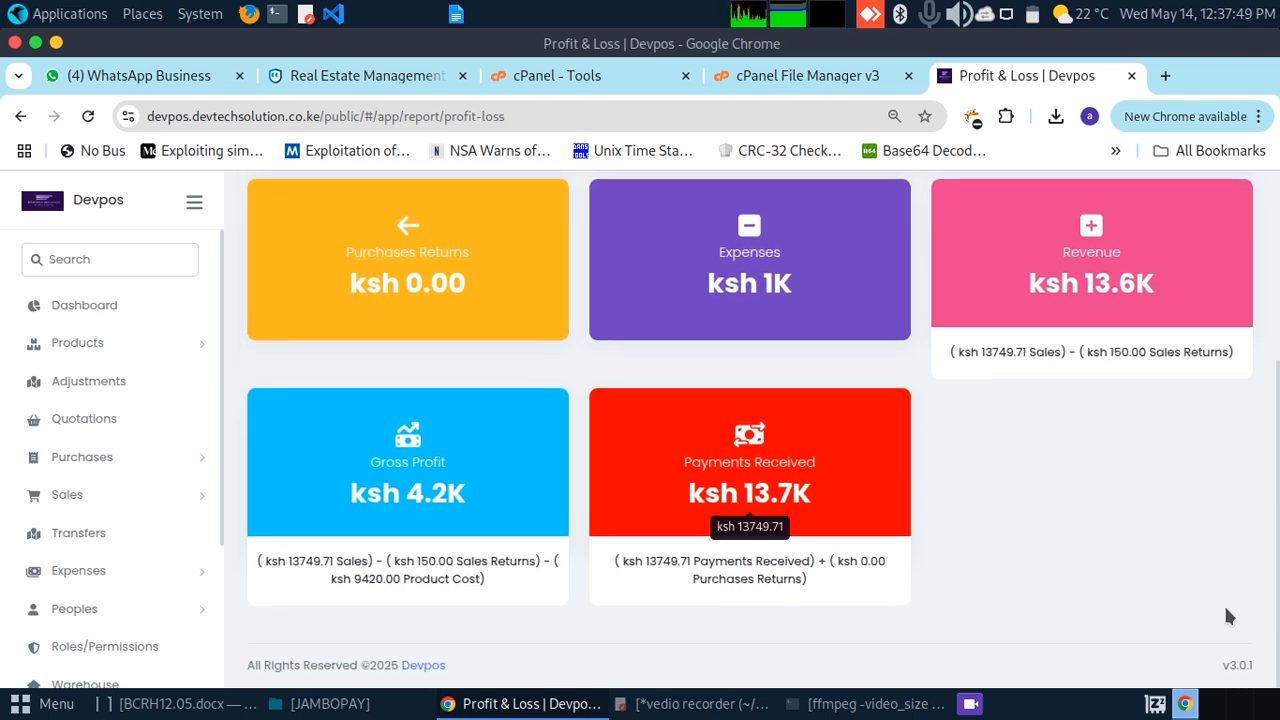
drag(1278, 400, 1272, 366)
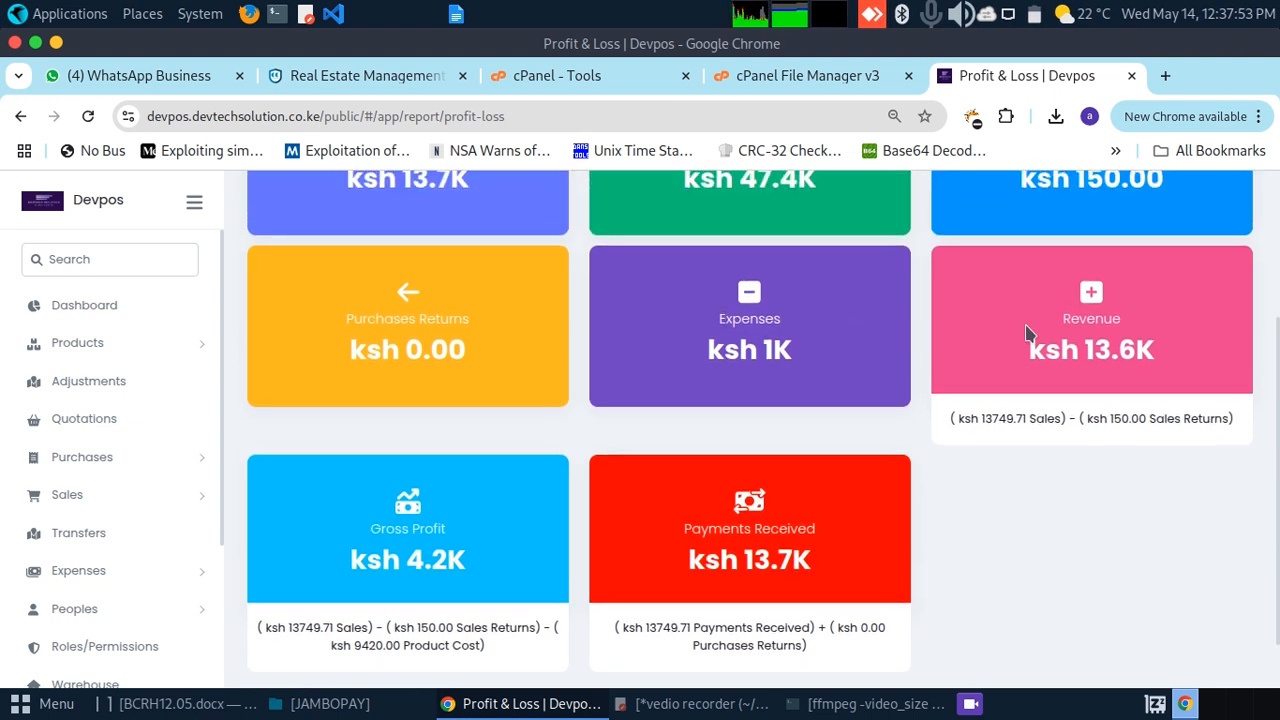
drag(1277, 424, 1260, 228)
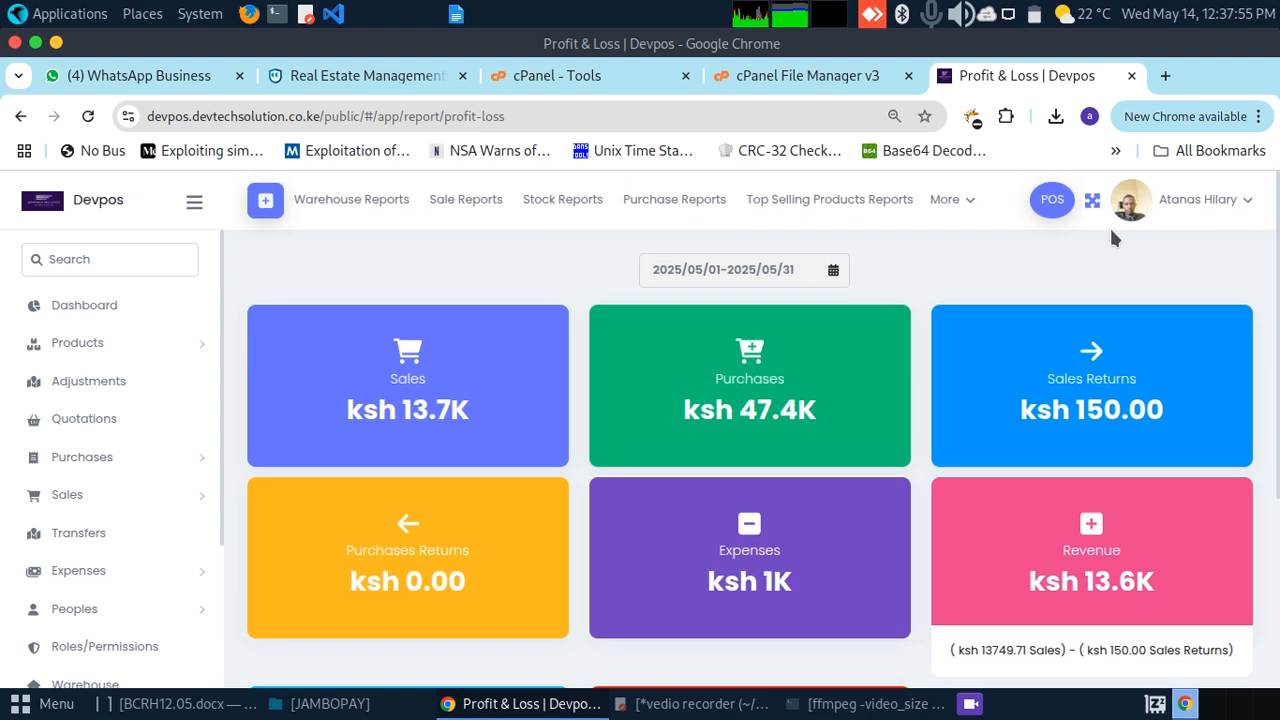
click(973, 204)
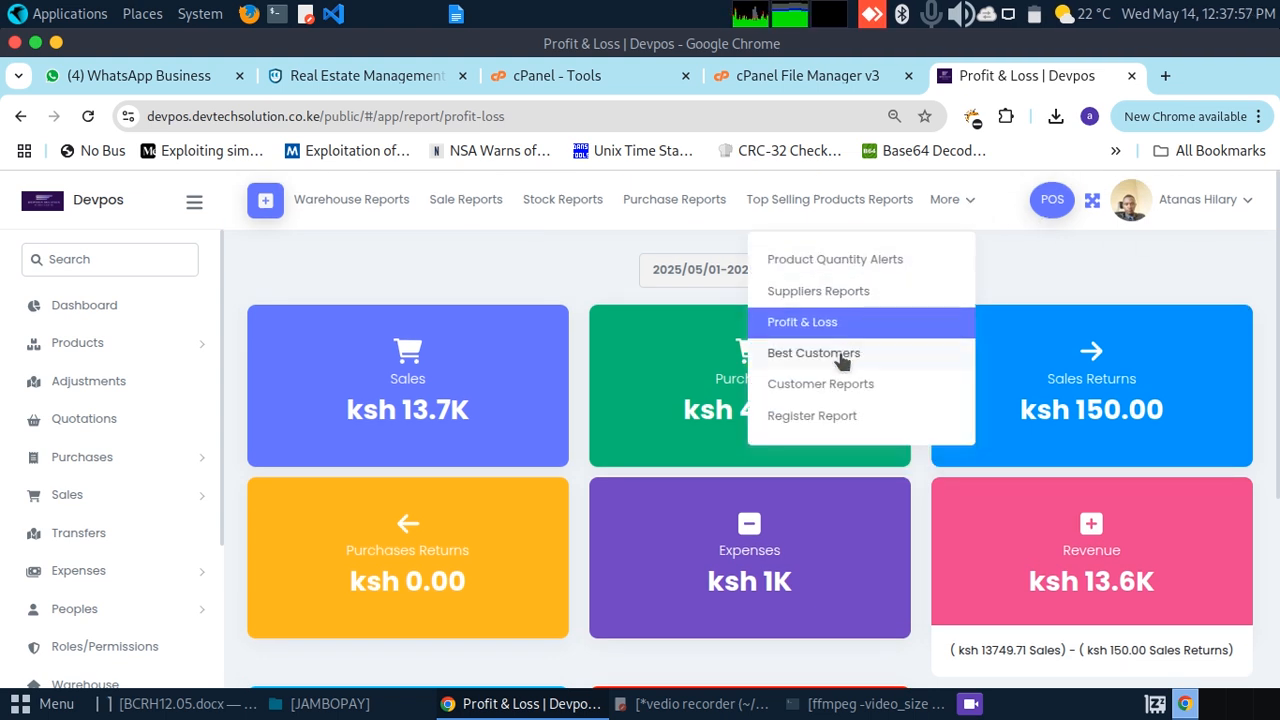
click(840, 358)
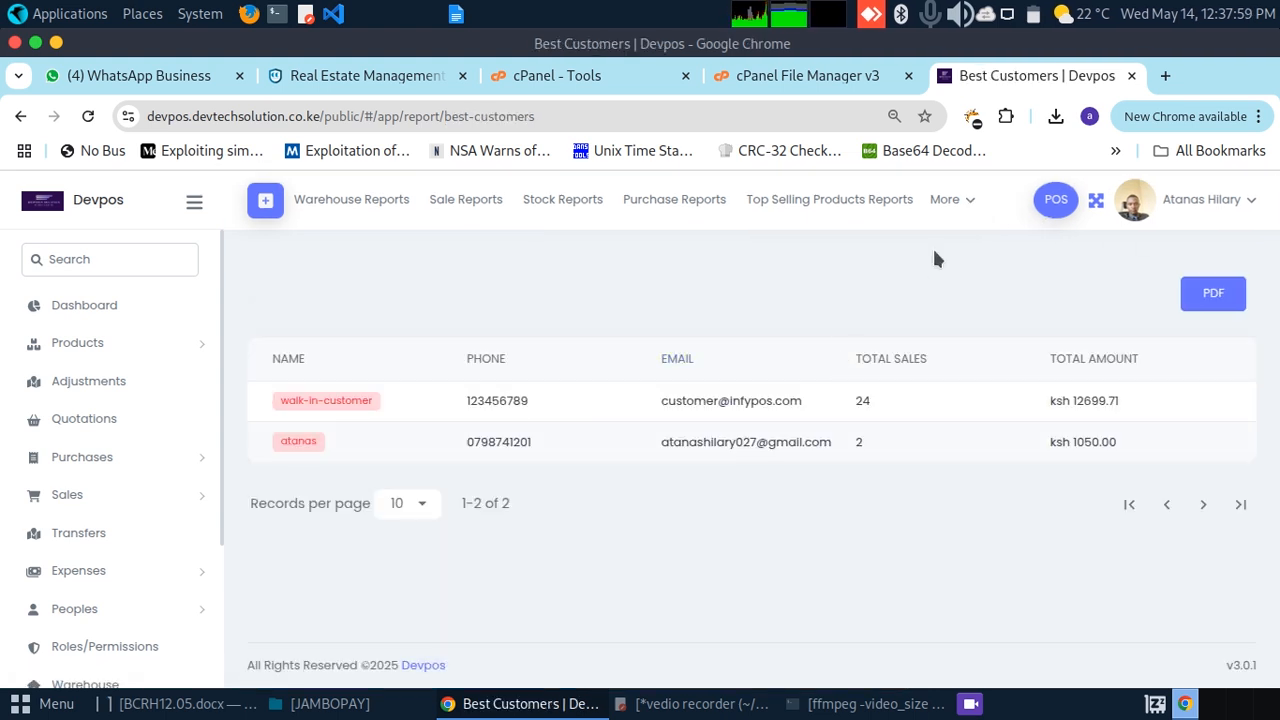
Step: Open Customer Reports and view the first customer's detailed report
click(967, 206)
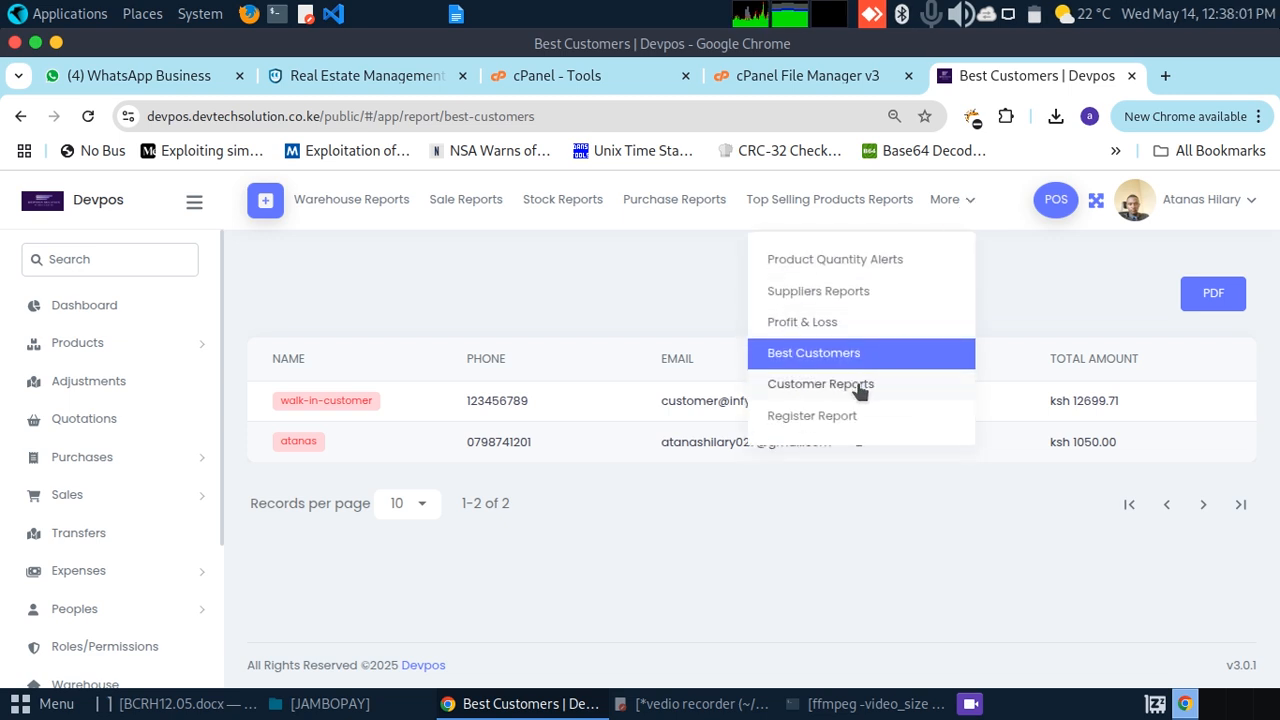
click(860, 386)
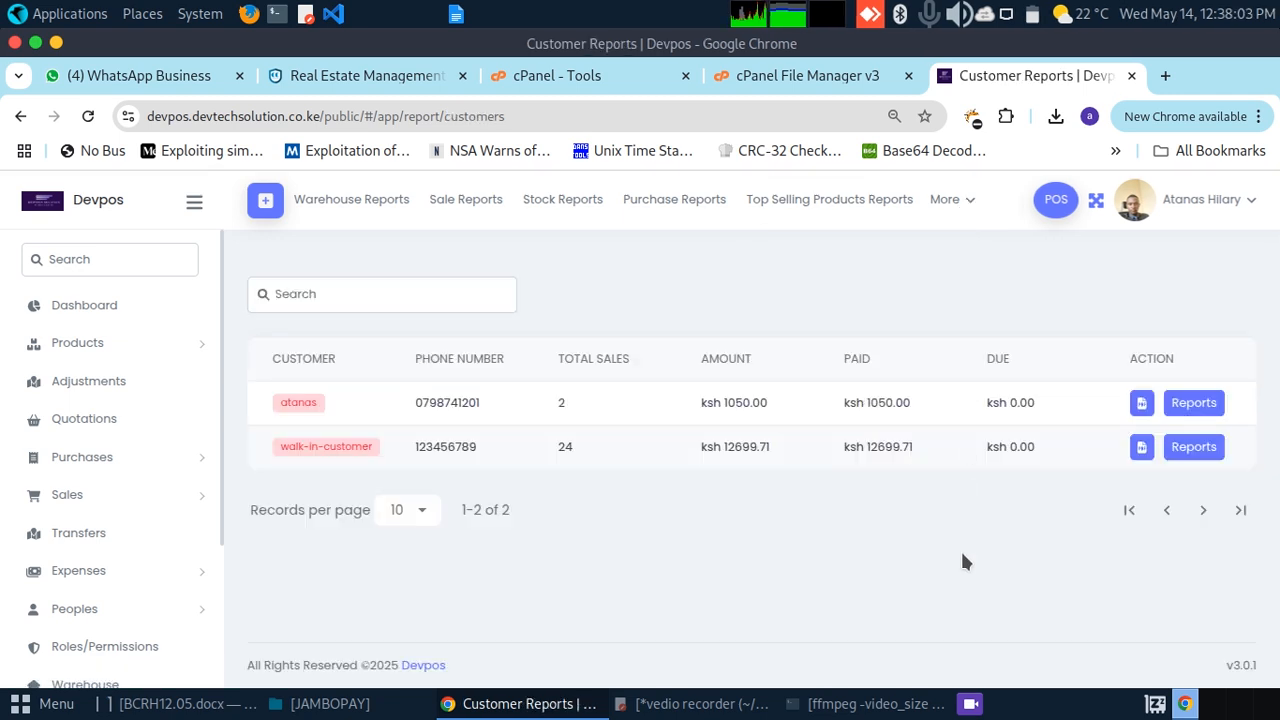
click(1190, 406)
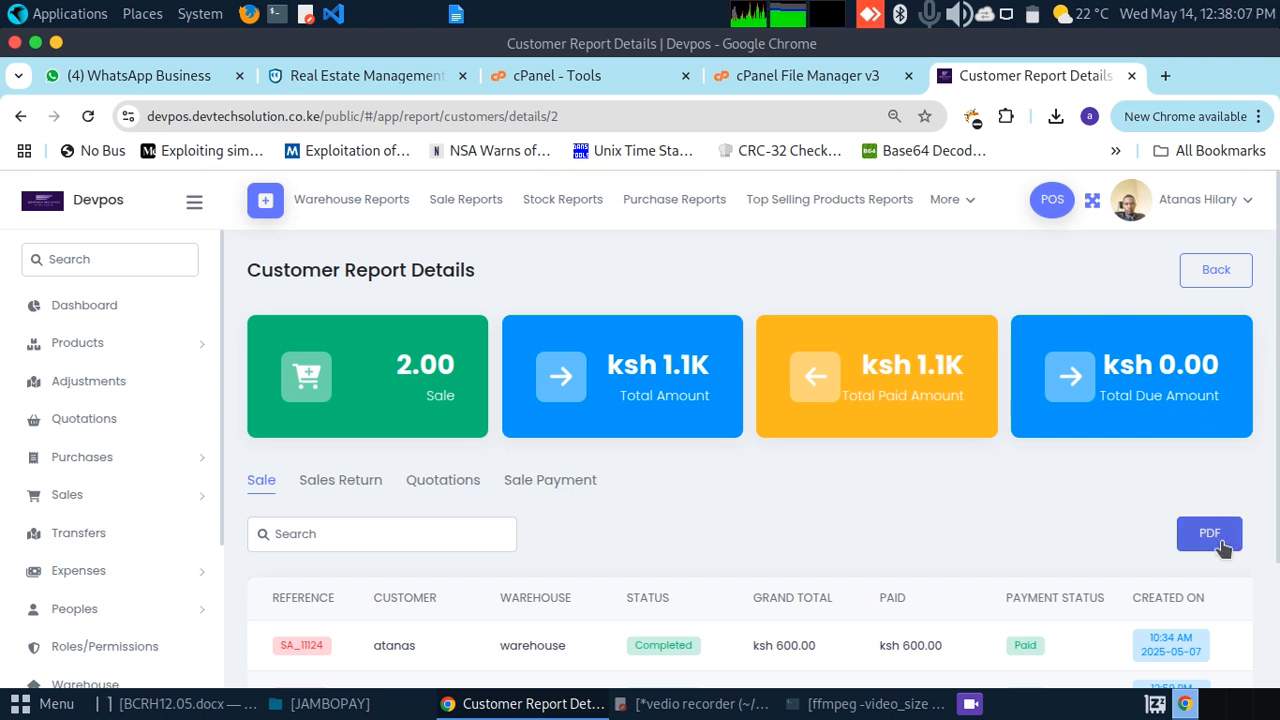
Step: Return to Customer Reports, try the first customer's PDF export, and dismiss the error
click(948, 200)
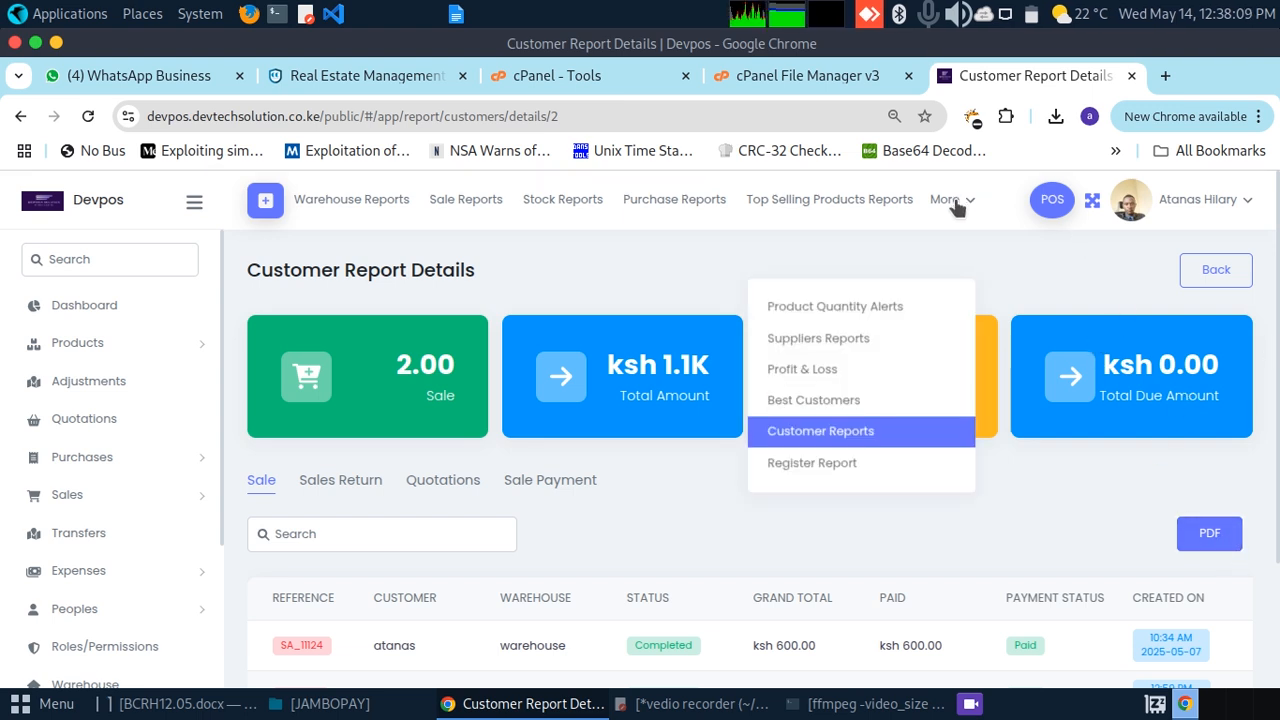
click(881, 388)
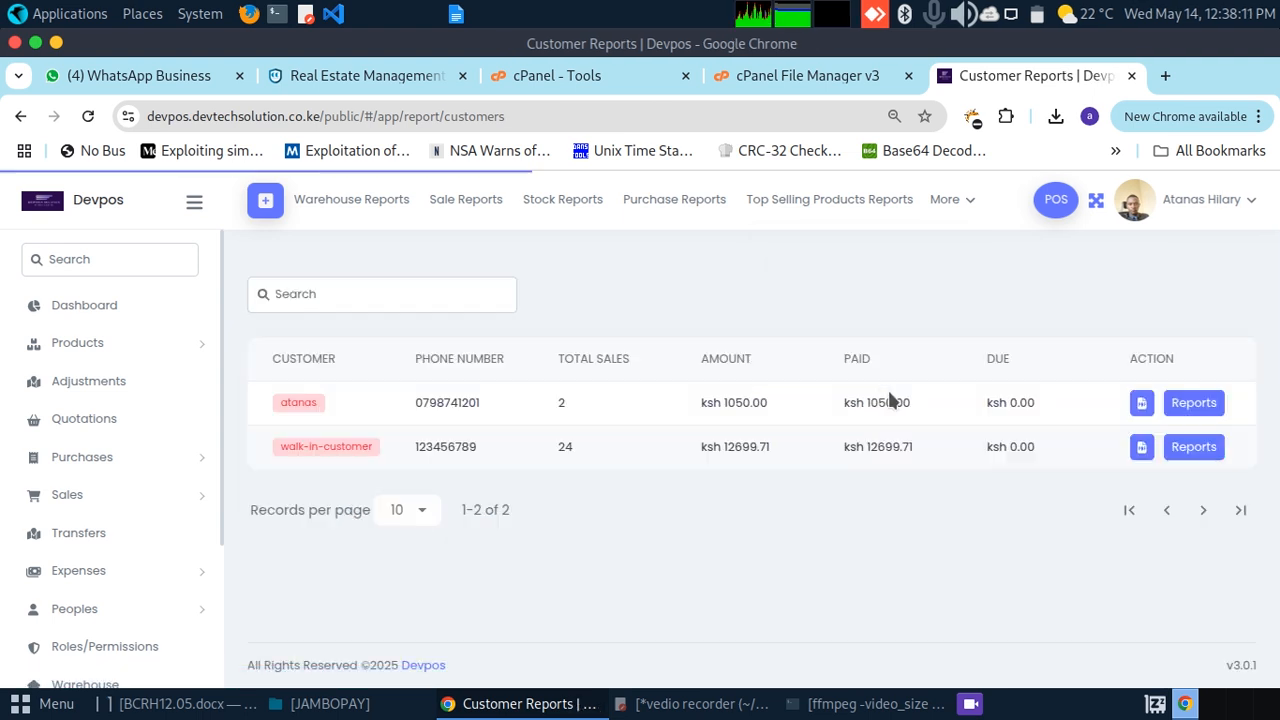
click(1142, 405)
click(1253, 222)
click(962, 200)
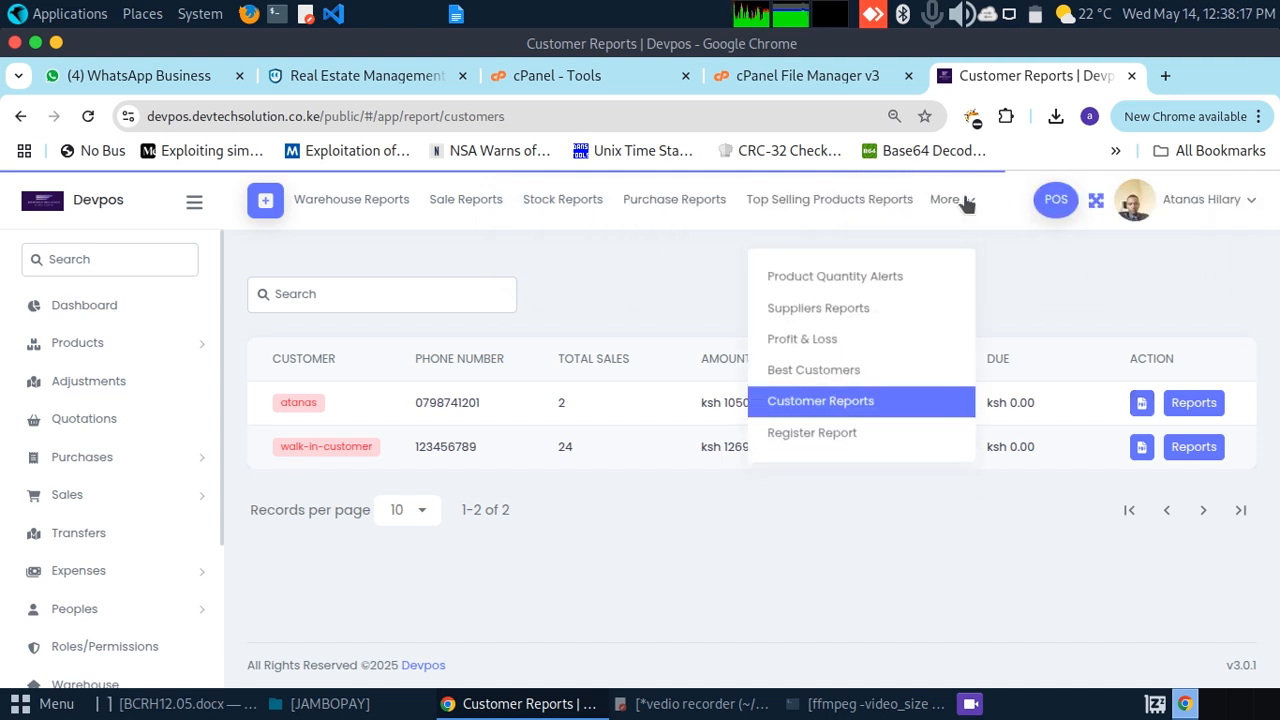
Step: Open the Register Report and scroll through its table
click(835, 416)
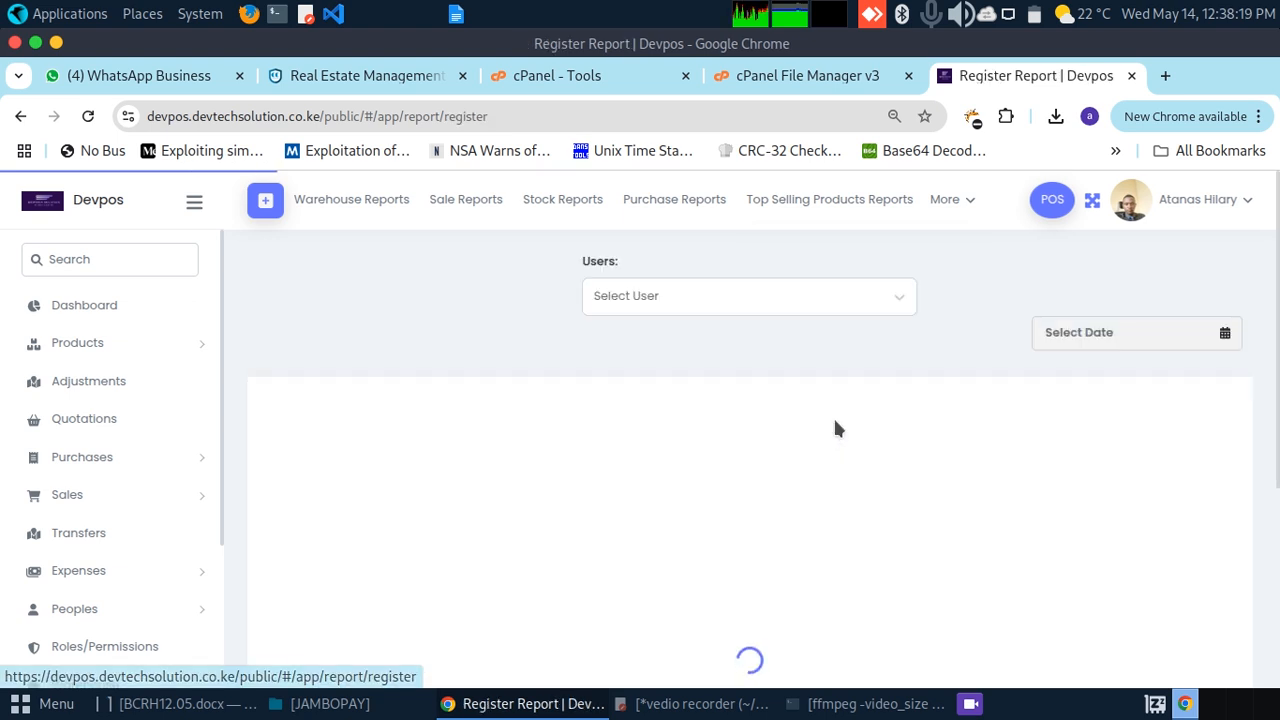
drag(1277, 318, 1277, 381)
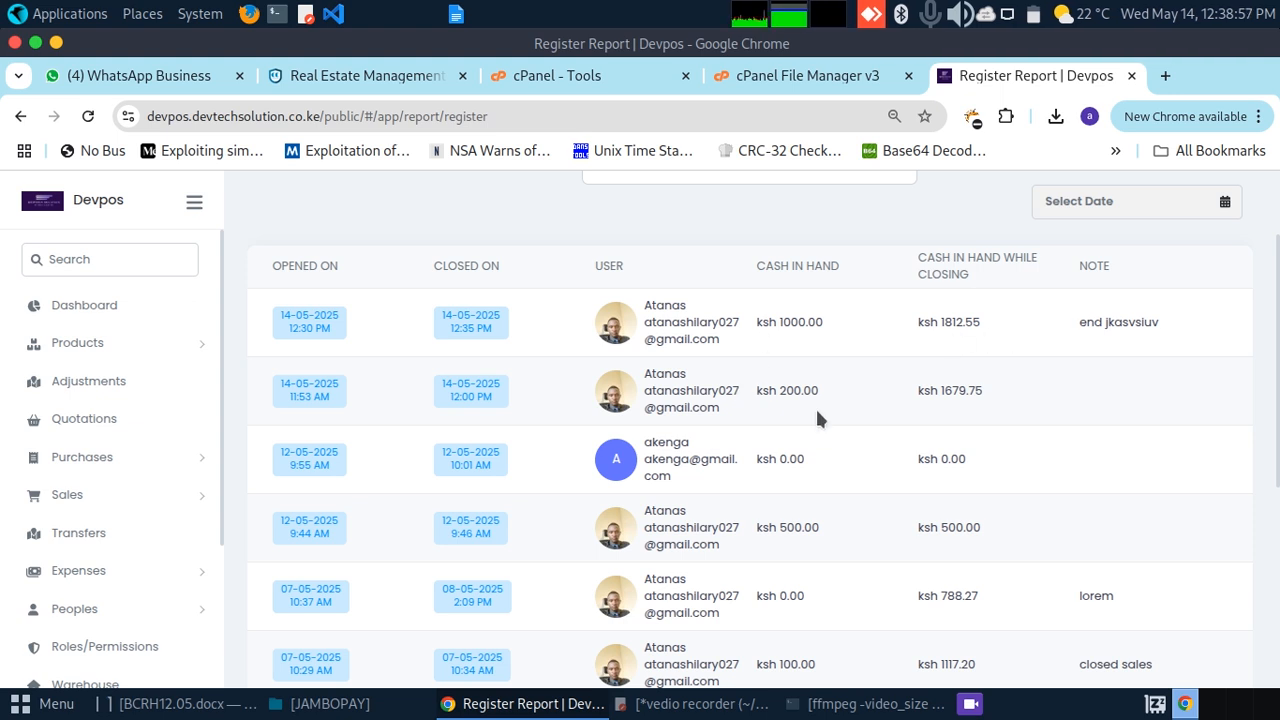
drag(1277, 345, 1271, 570)
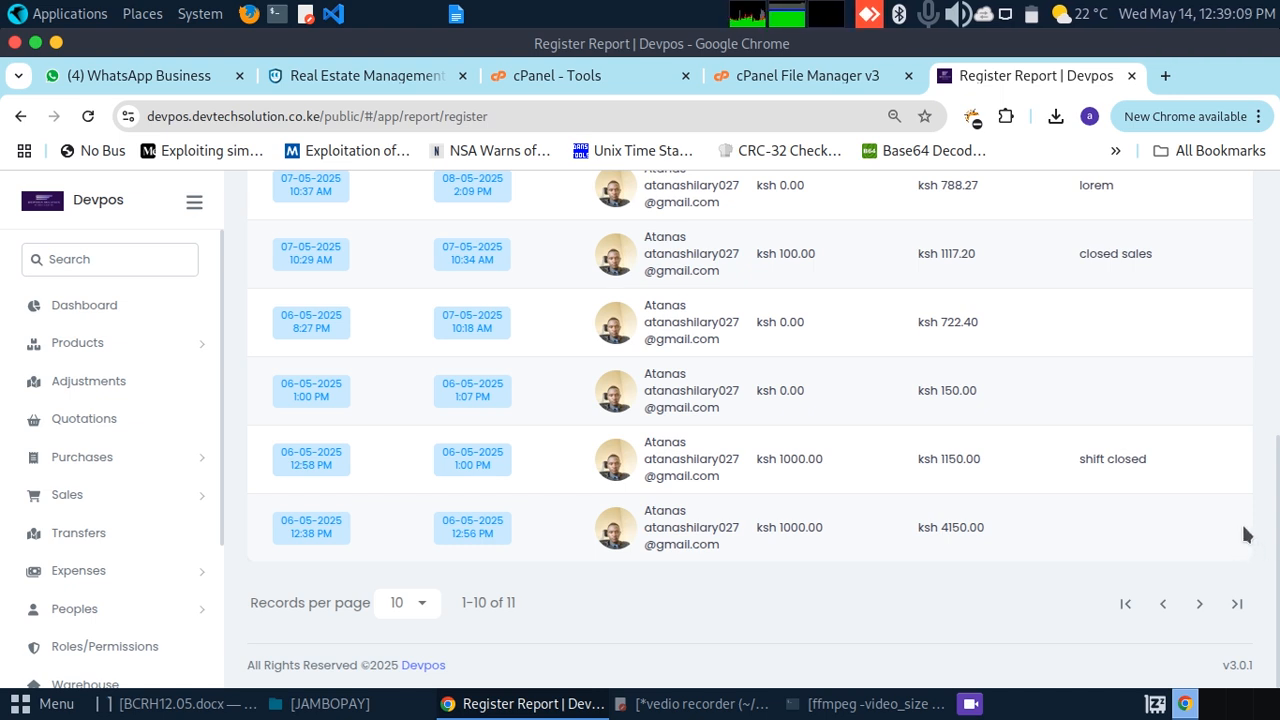
scroll(1265, 443, up, 1)
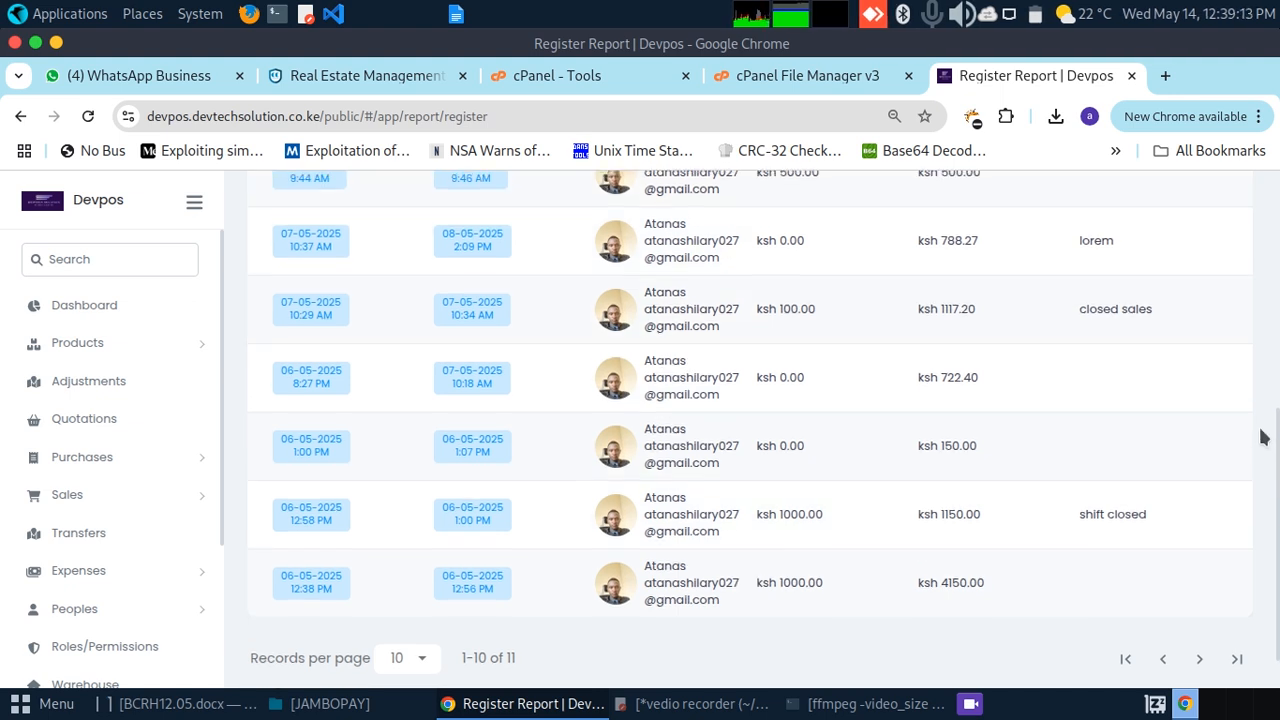
scroll(1250, 357, up, 5)
scroll(1227, 316, up, 4)
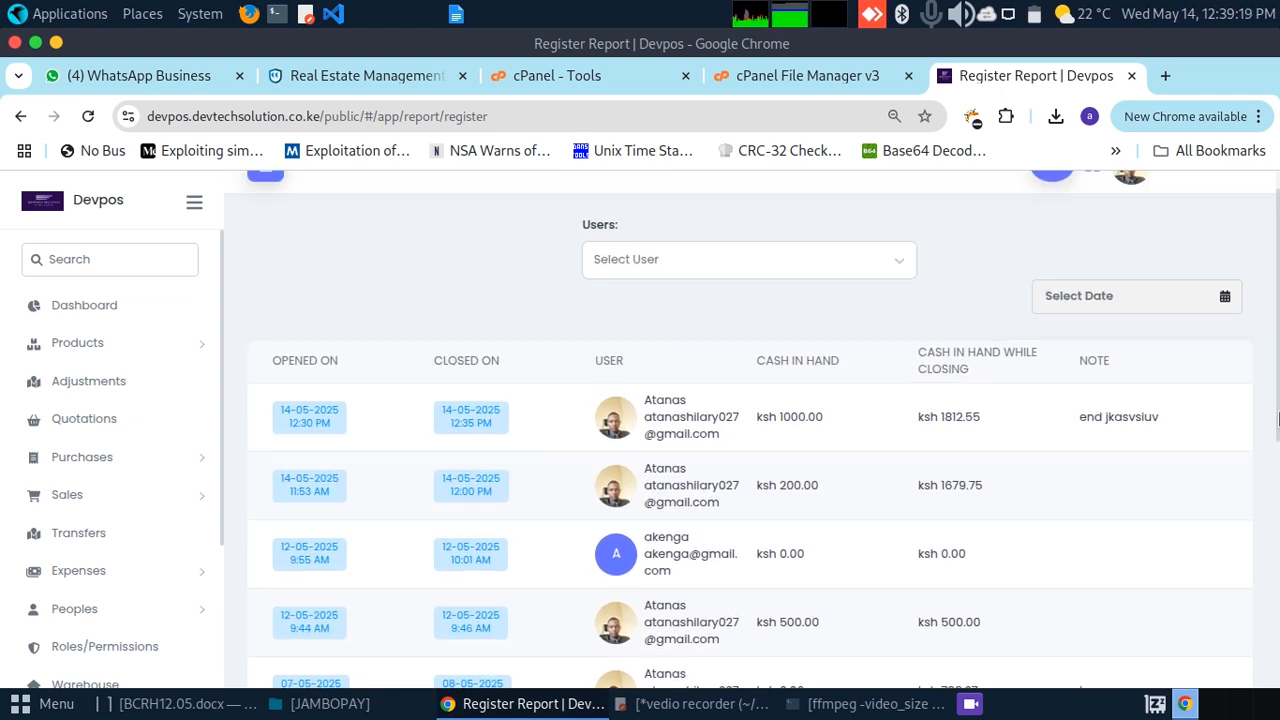
scroll(1251, 309, up, 1)
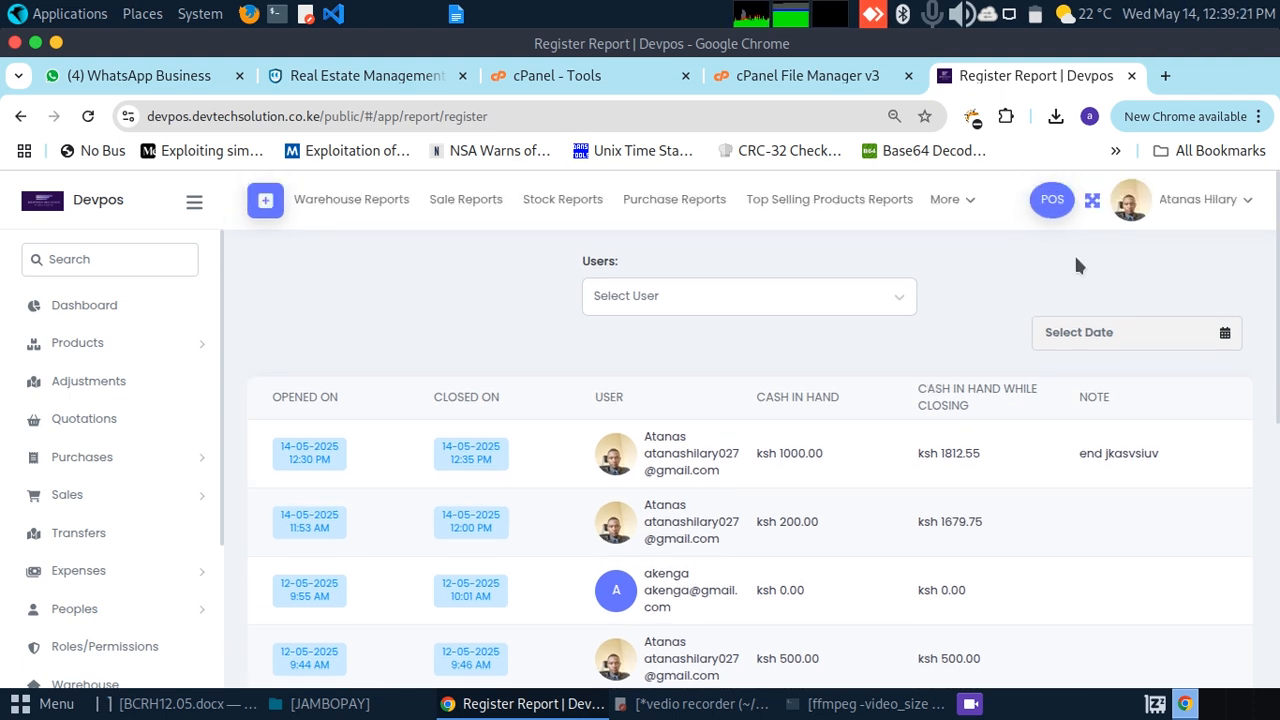
Step: Return to the Dashboard and log out of Devpos to the Sign In page
click(962, 199)
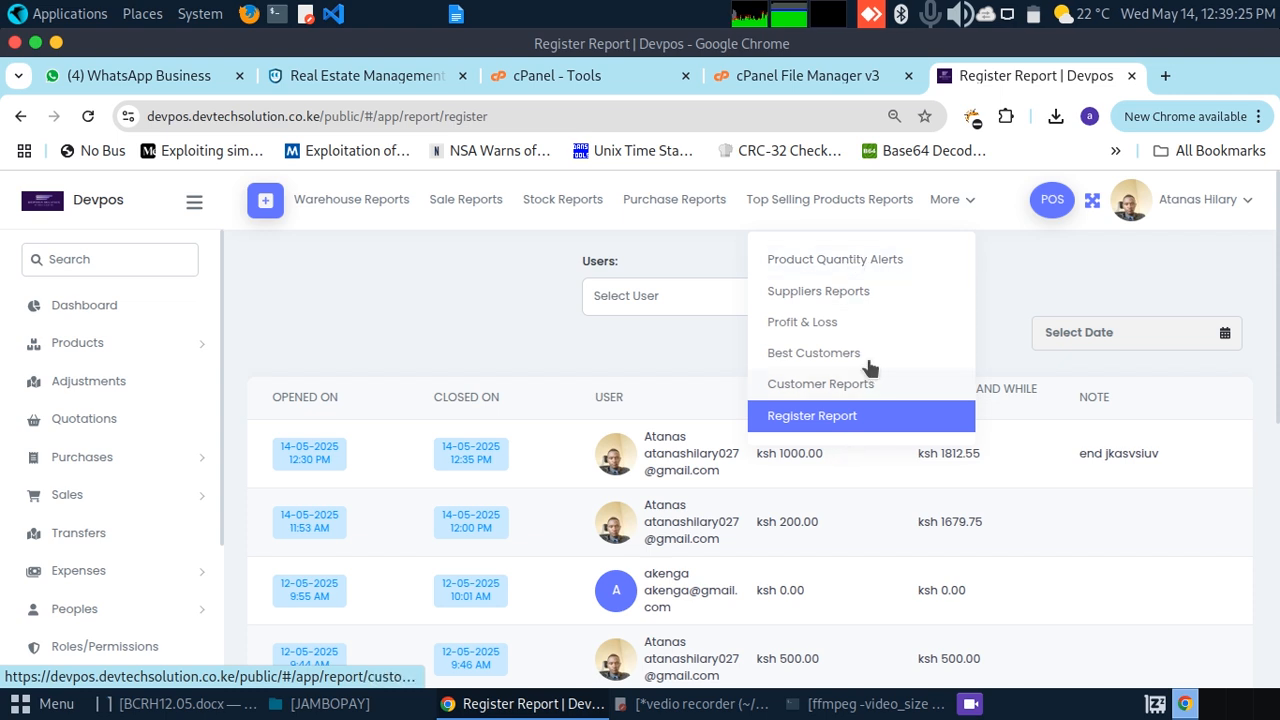
click(1026, 263)
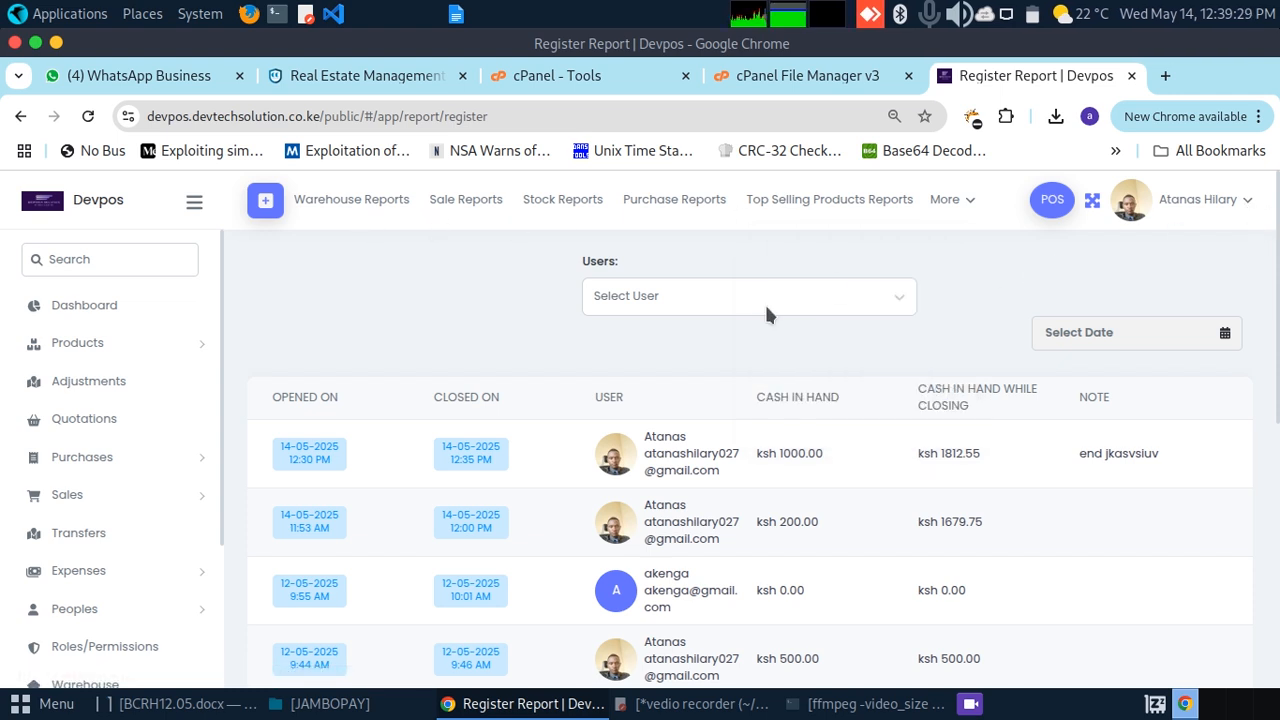
click(122, 308)
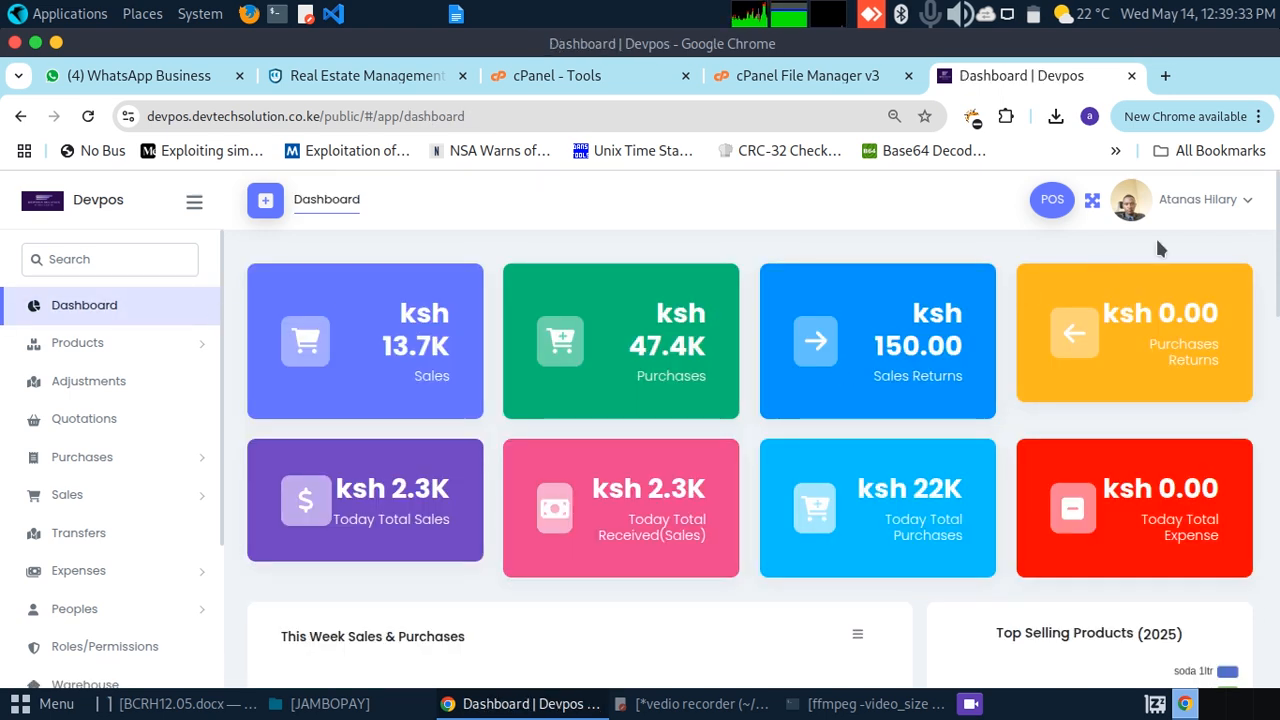
click(1251, 204)
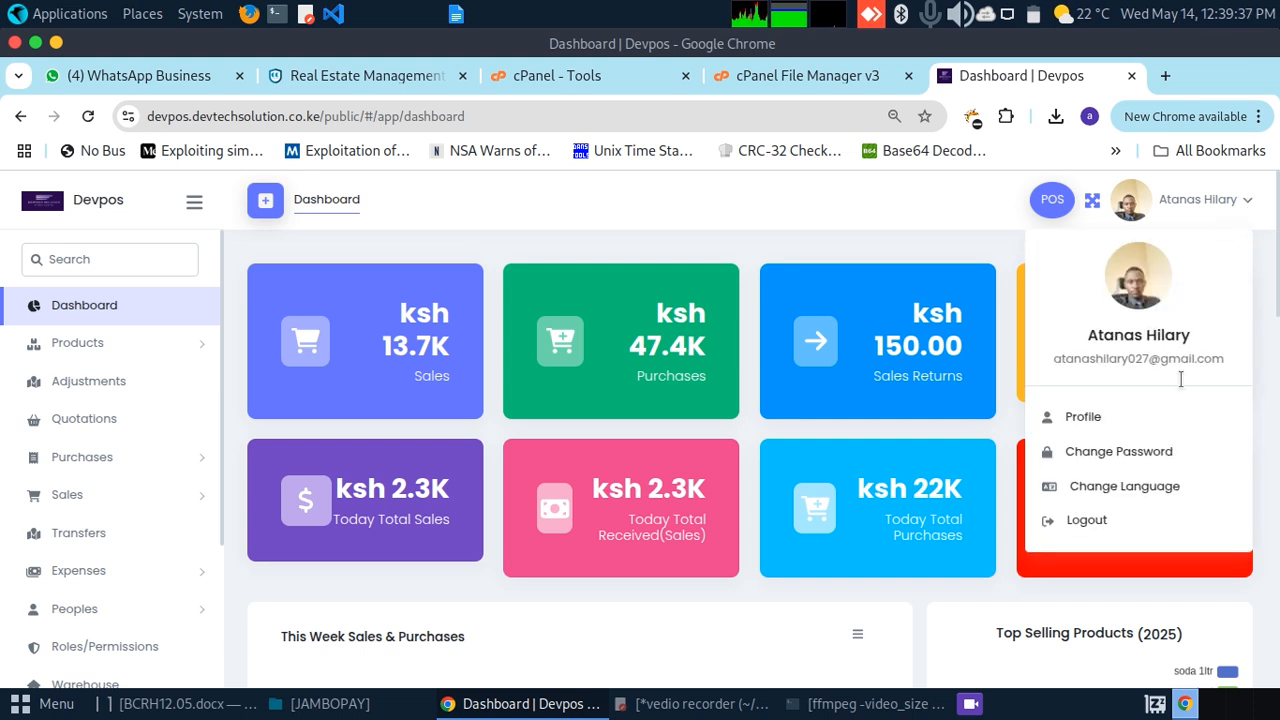
click(1085, 526)
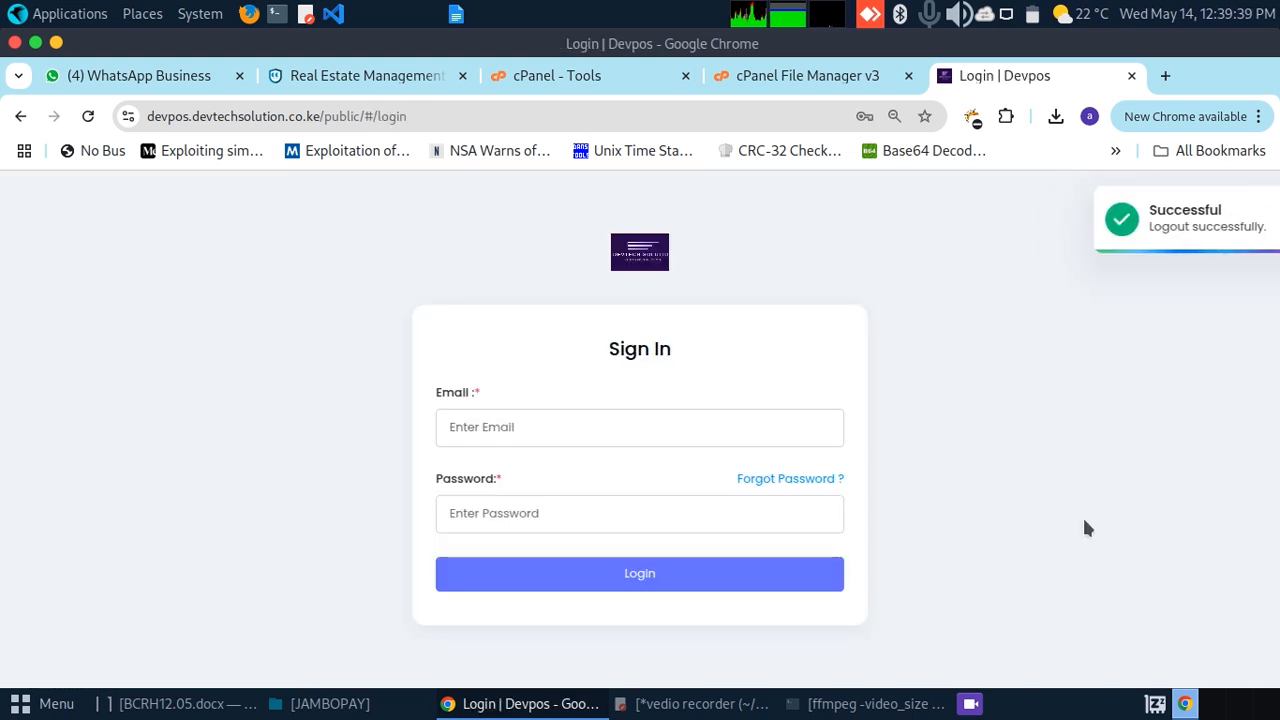